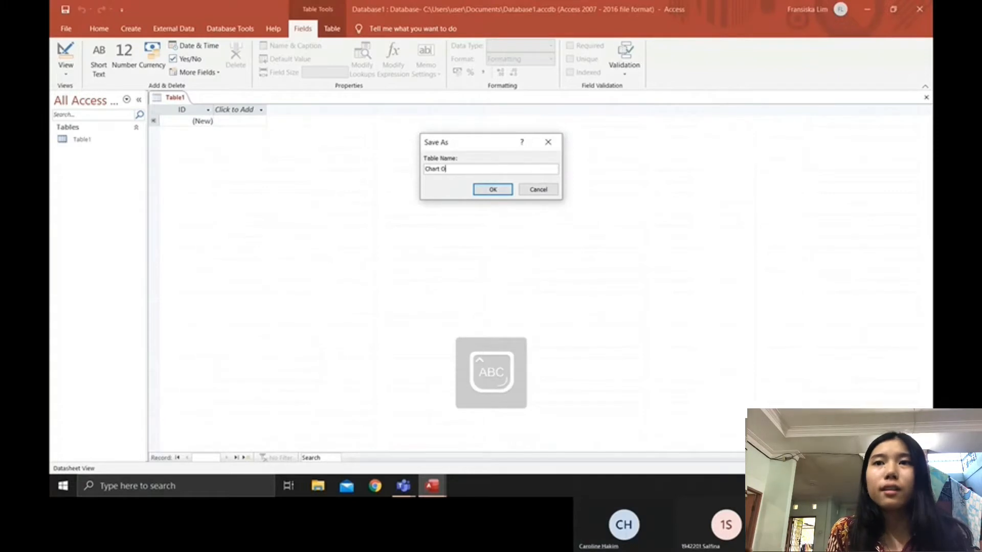
Save the new table under the name Chart Of Account and open it in Design View.
key(Caps_Lock)
text(f)
key(Caps_Lock)
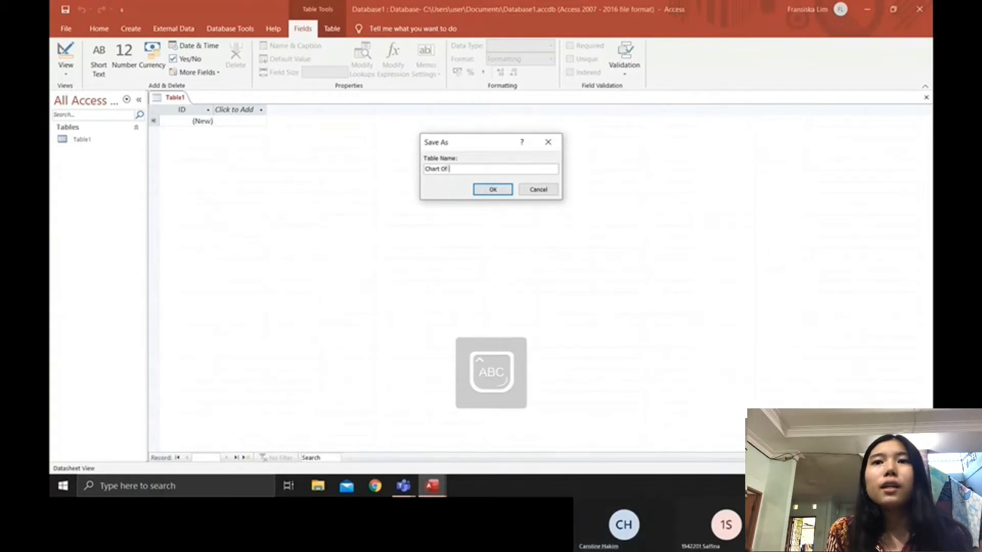
text(A)
key(Caps_Lock)
text(cc)
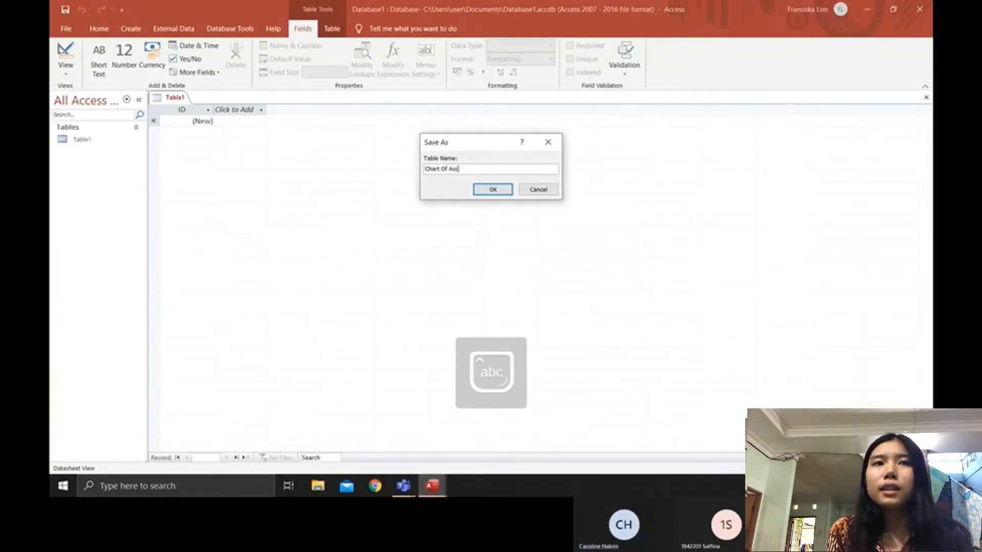
text(ount)
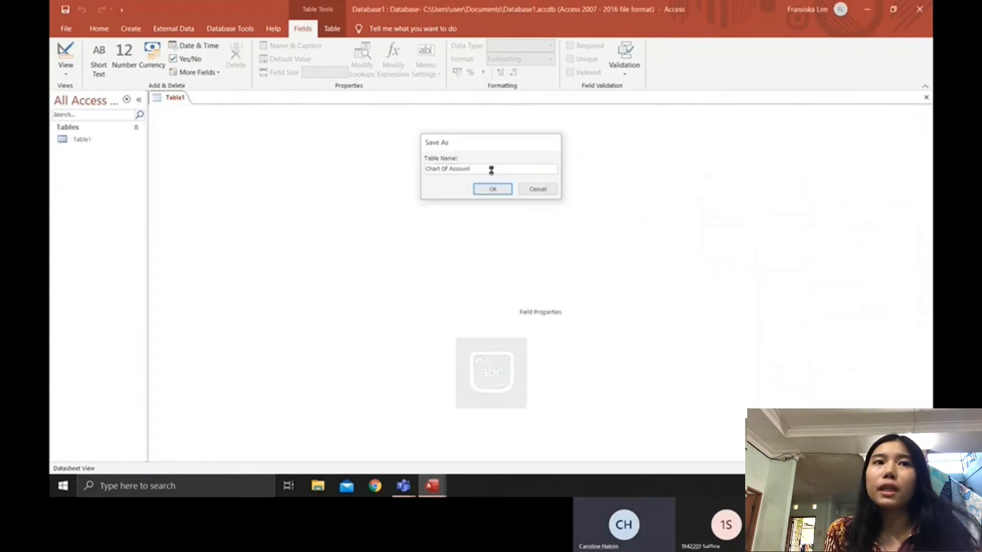
key(Return)
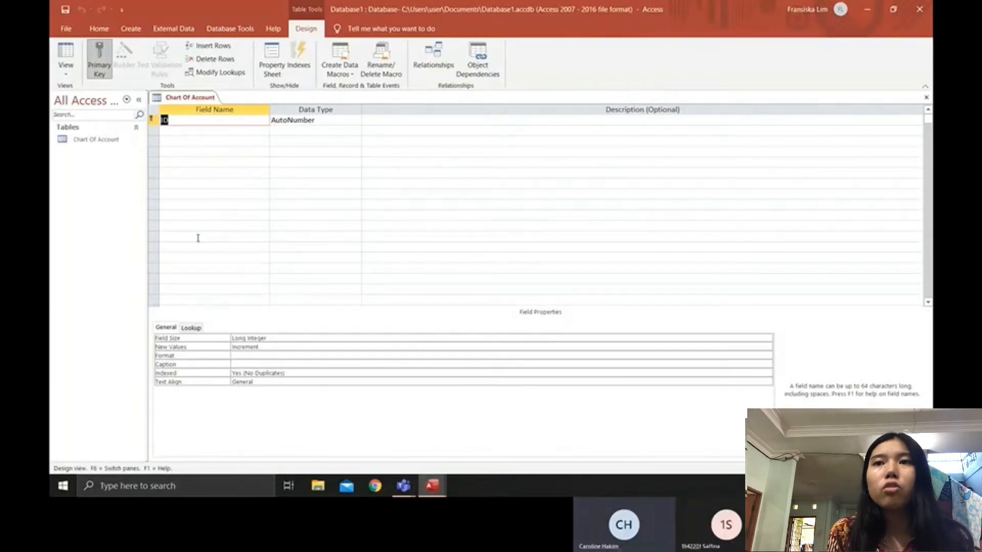
Rename the primary key field ID as Acc_Header_No and set its data type to Number.
key(Caps_Lock)
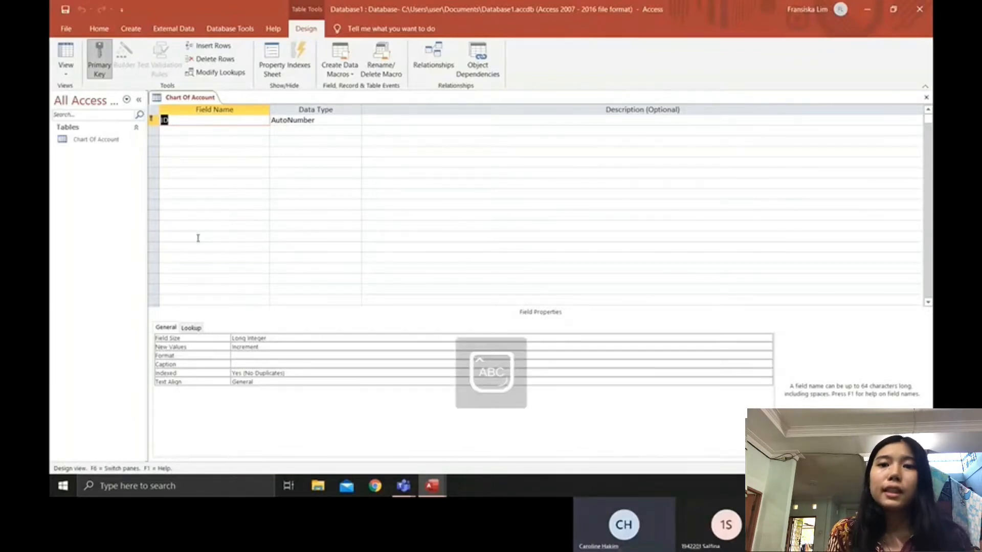
key(Caps_Lock)
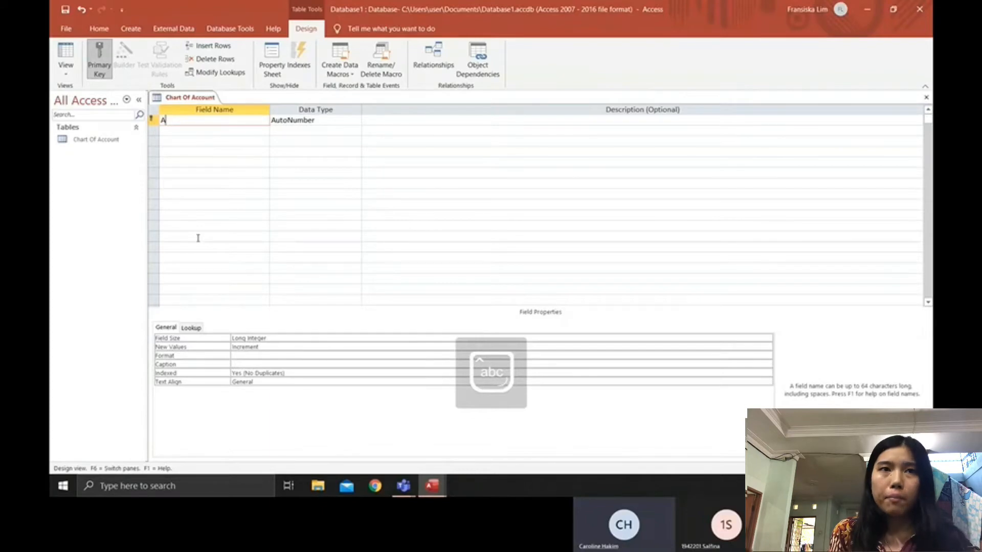
text(cc)
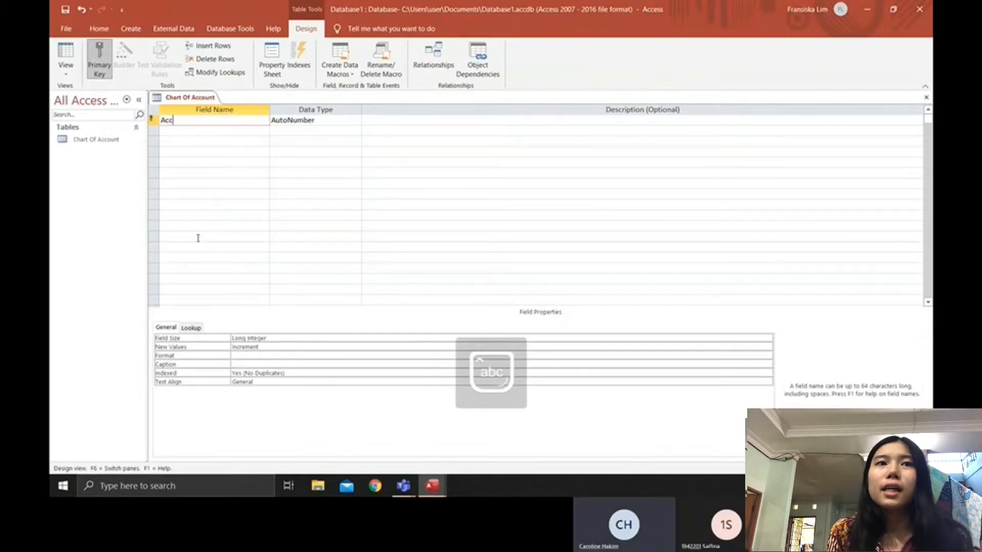
text(_)
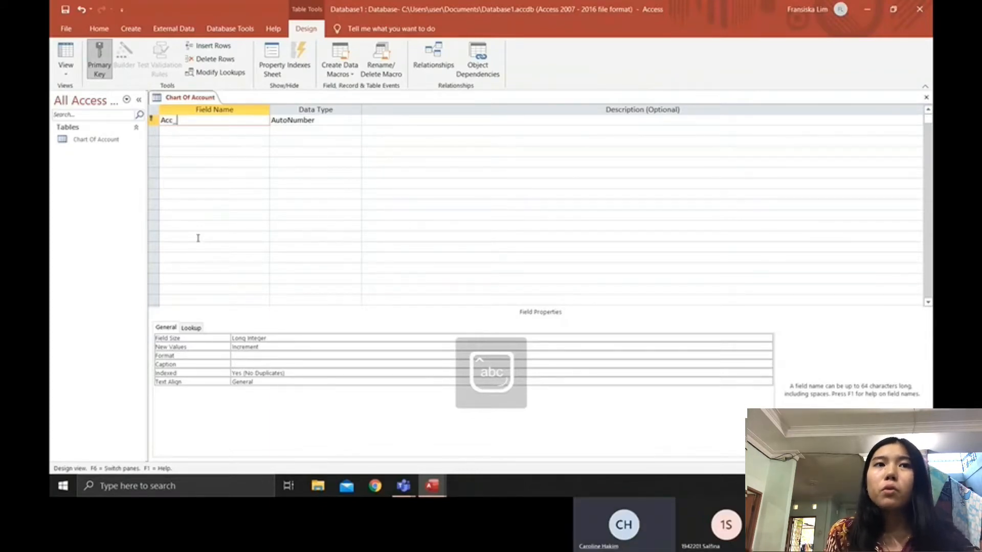
text(Hea)
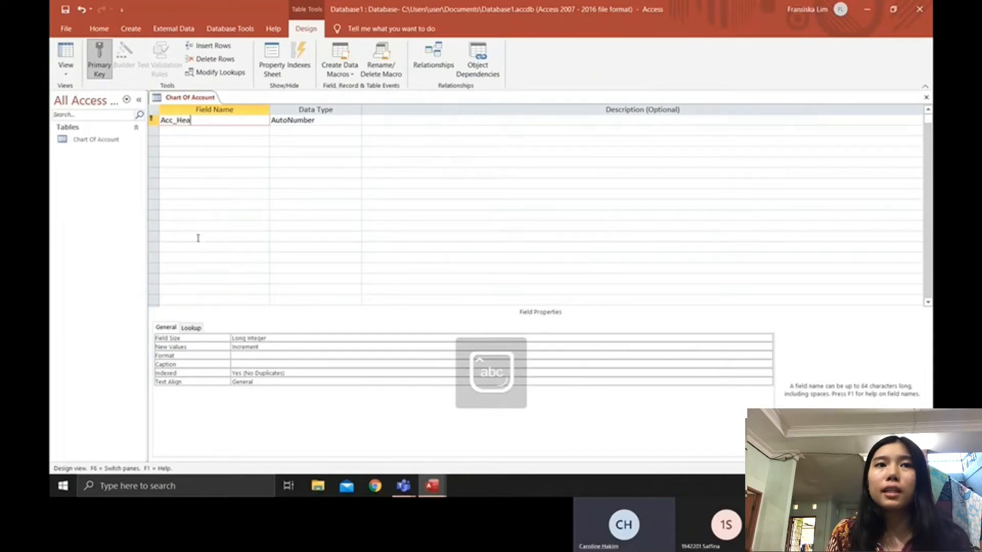
text(der)
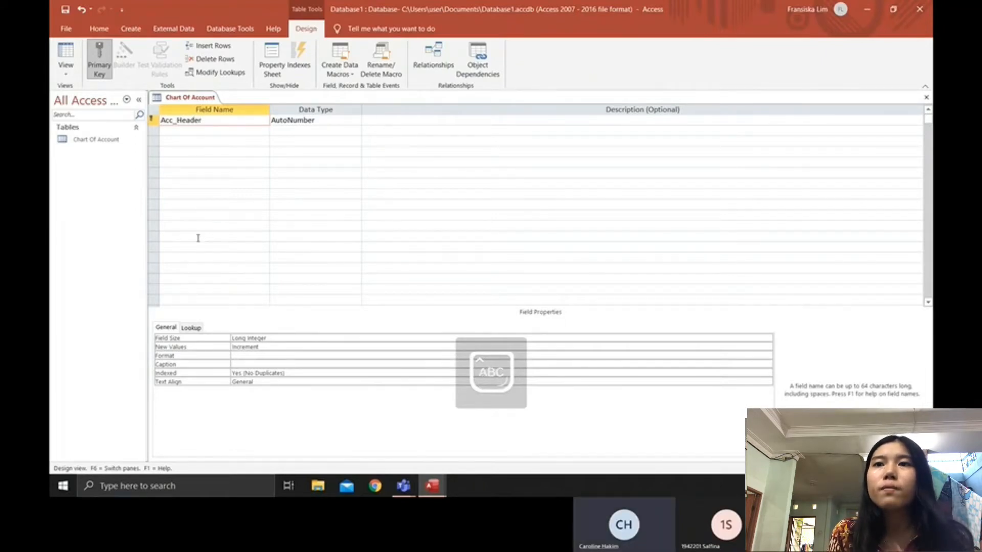
key(Caps_Lock)
text(_)
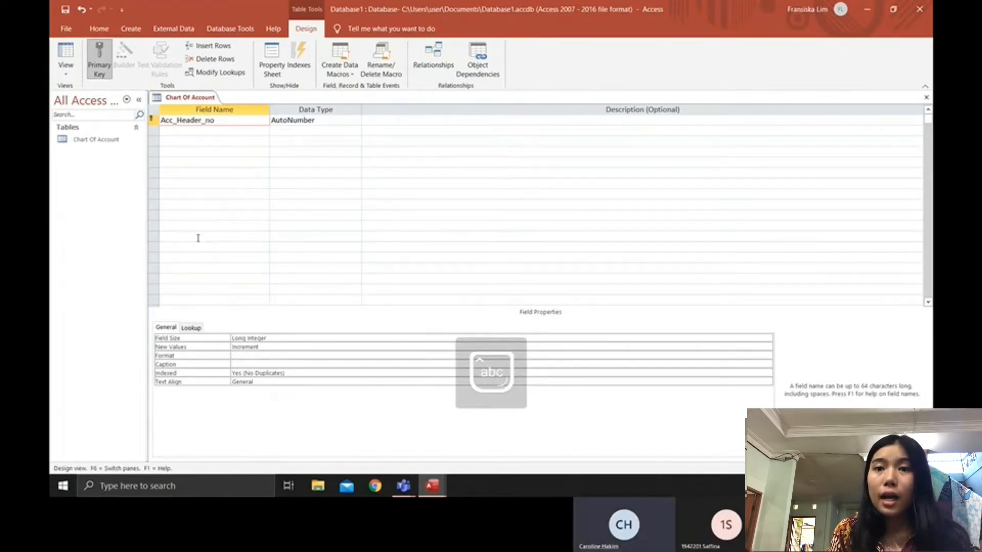
key(BackSpace)
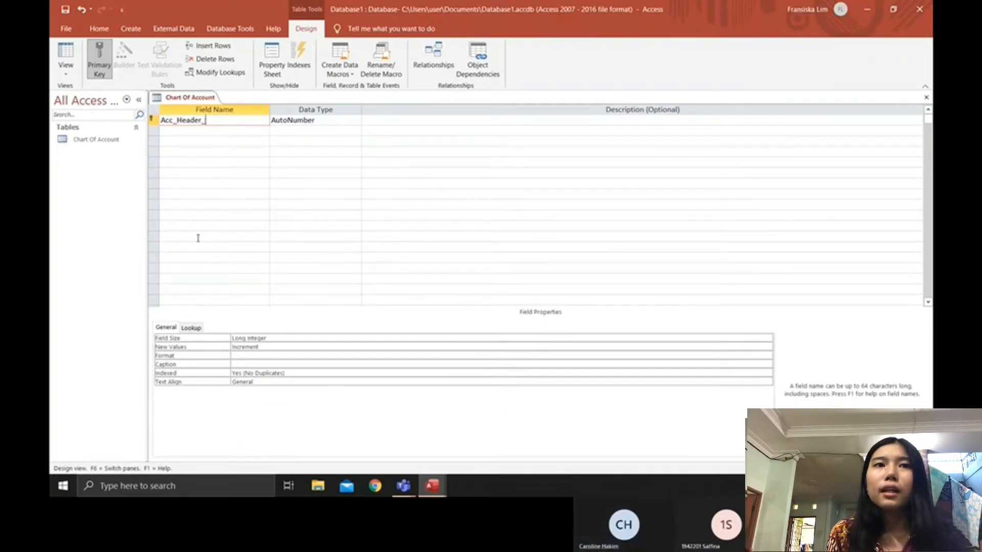
text(_N)
key(Caps_Lock)
text(o)
key(Tab)
text(N)
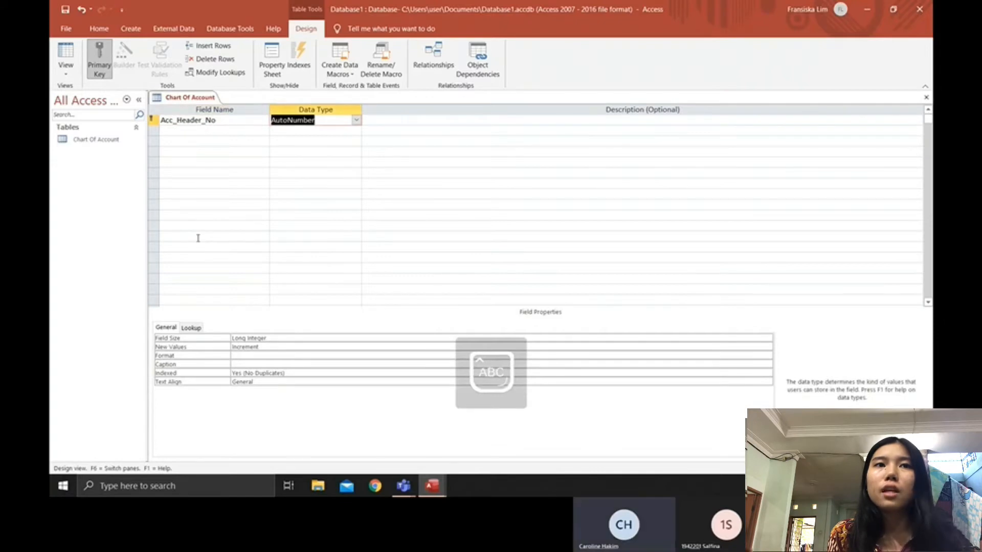
key(Tab)
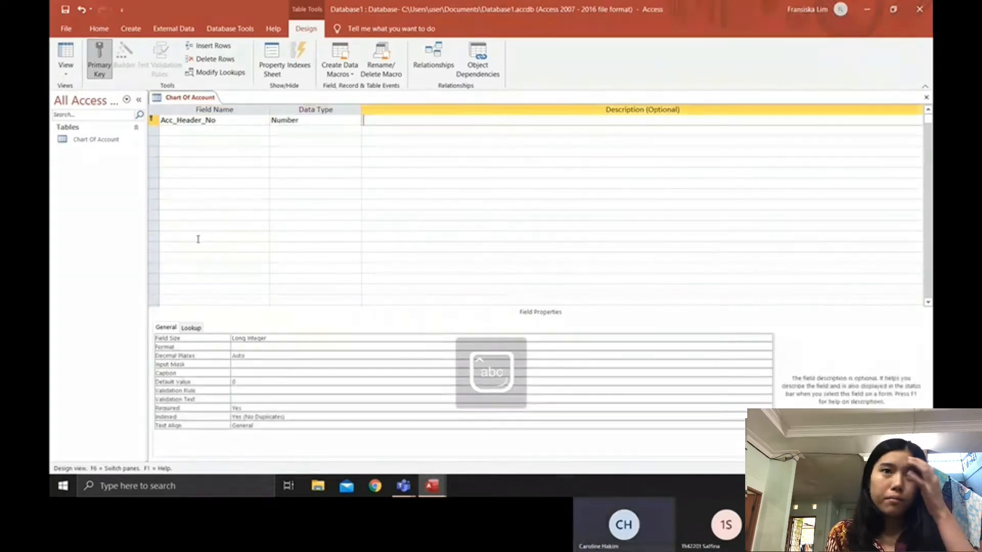
Add a second field named Acc_Header_Name with the Short Text data type.
key(Tab)
text(A)
key(Caps_Lock)
text(cc)
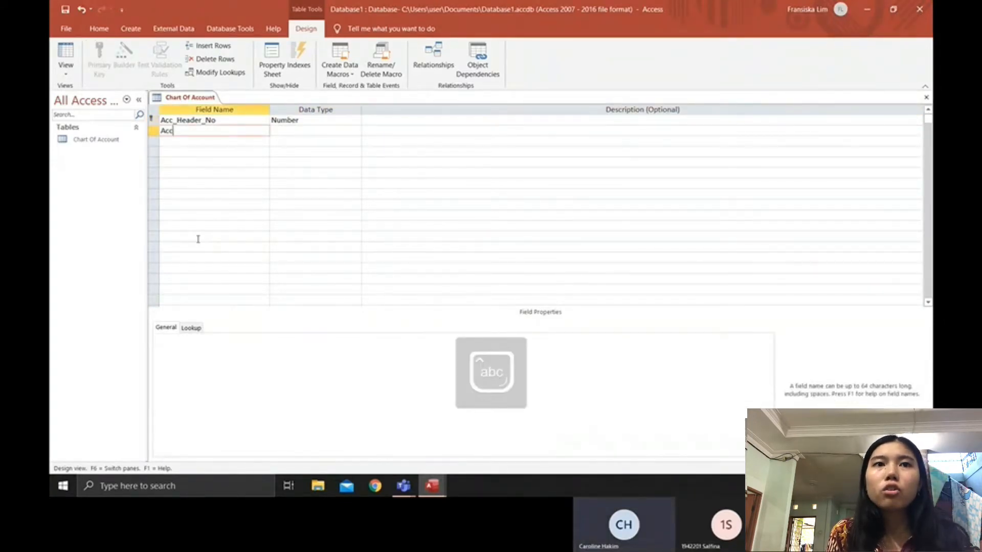
text(_Header_Name)
key(Tab)
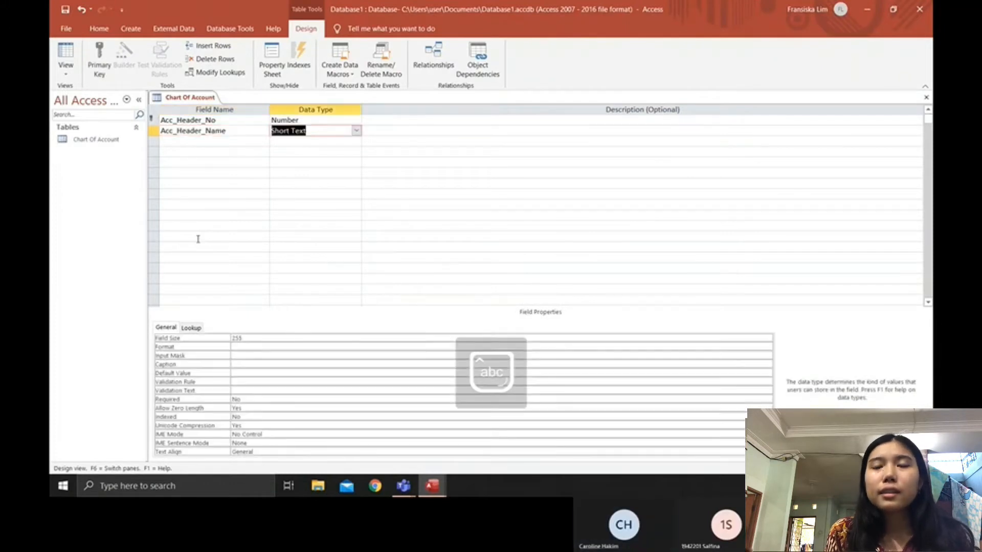
text(text)
key(Return)
key(Return)
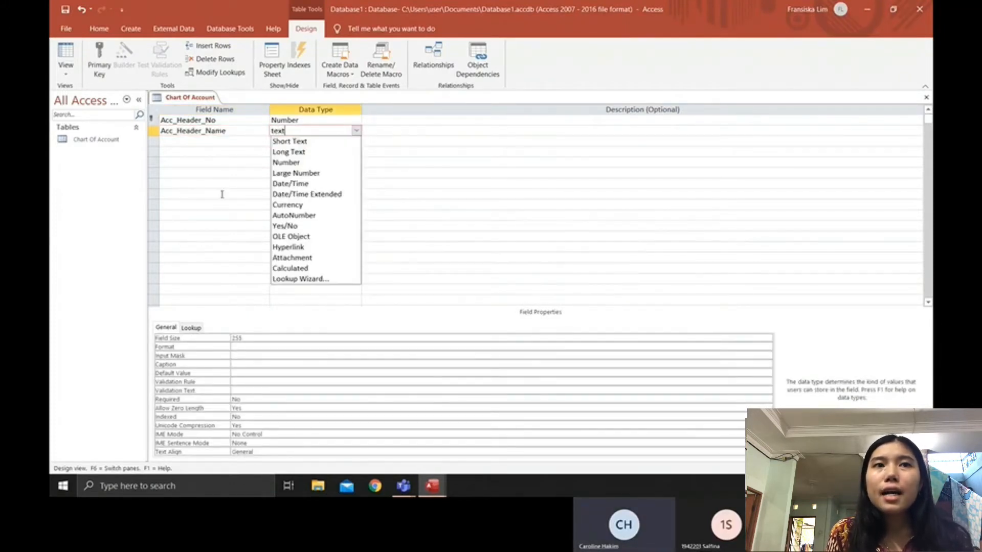
click(289, 141)
Add a third field named Acc_No with the Number data type.
click(226, 141)
key(Caps_Lock)
text(A)
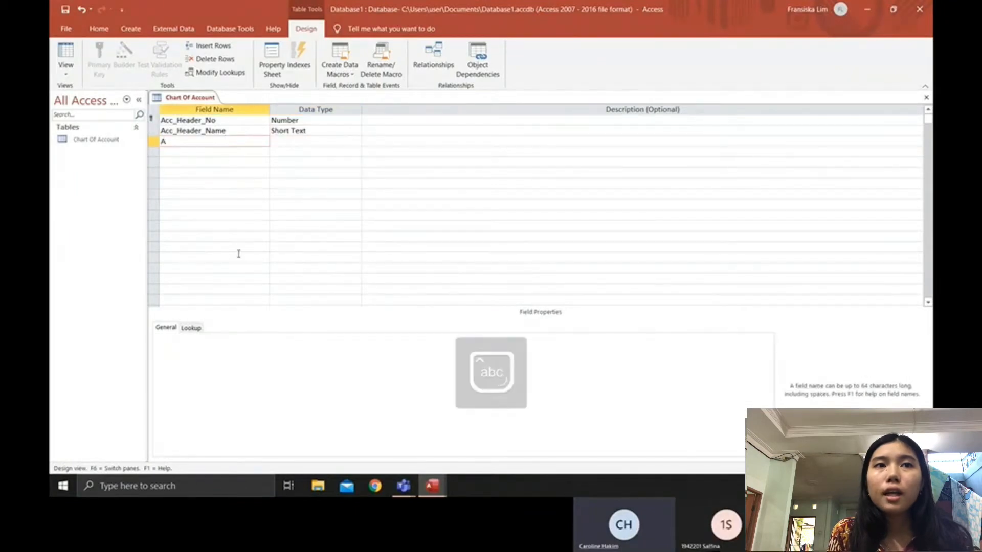
text(cc_No)
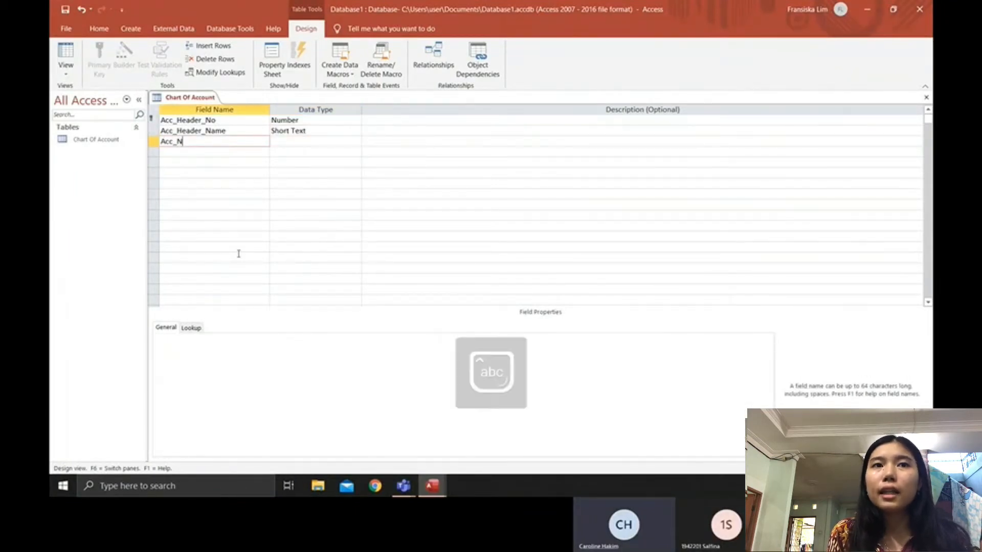
key(Tab)
text(Num)
key(Tab)
key(shift+Tab)
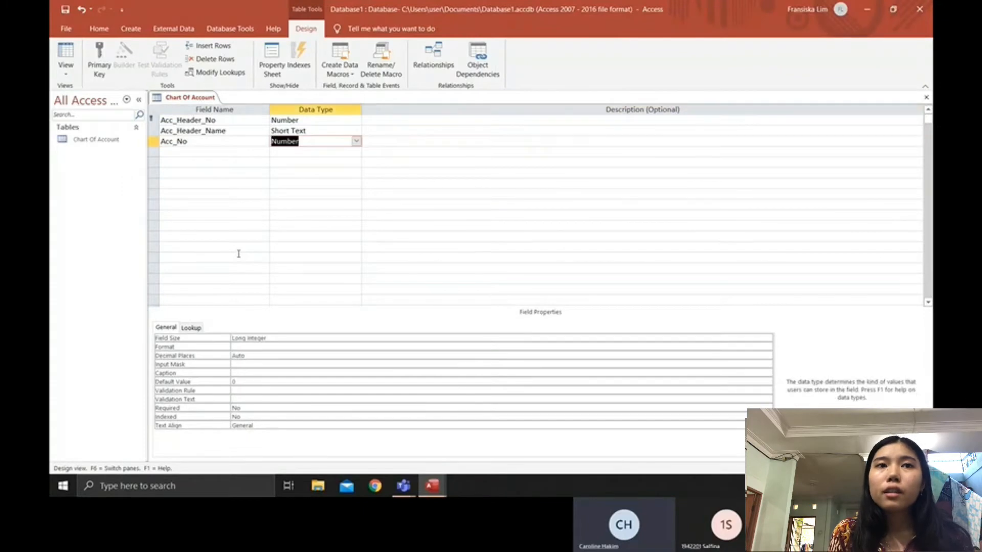
Add a fourth field named Acc_Name with the Short Text data type.
key(Tab)
key(Tab)
key(Caps_Lock)
text(A)
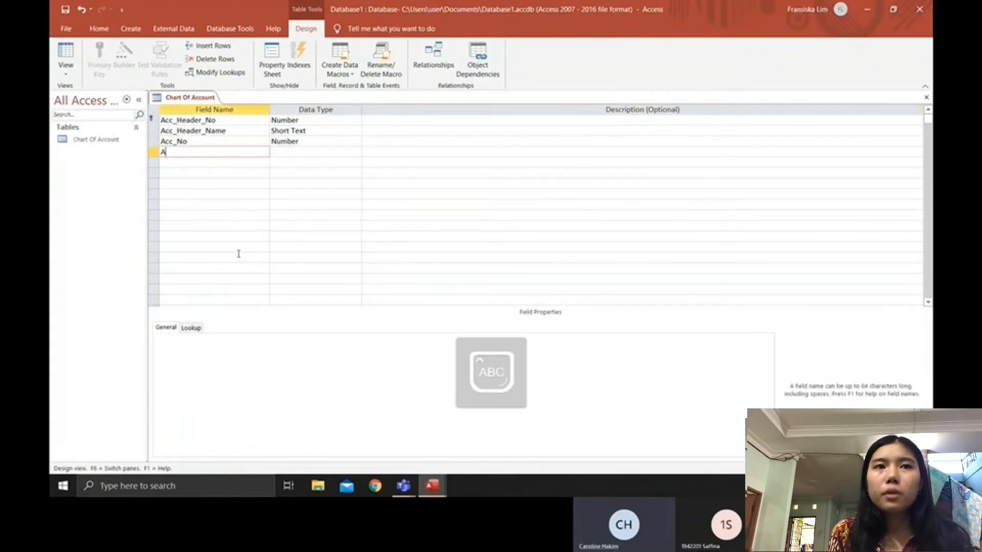
text(cc_Na)
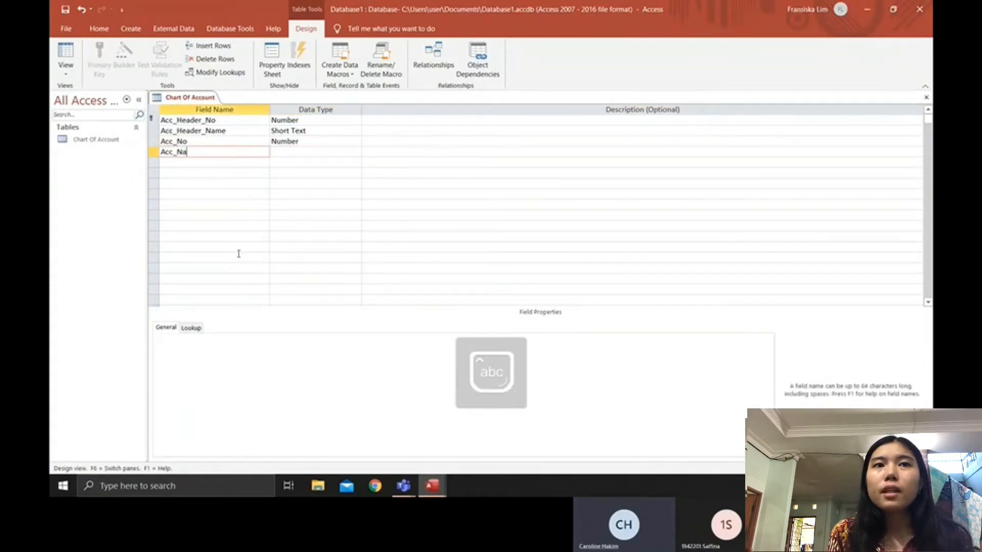
text(me)
key(Tab)
text(sh)
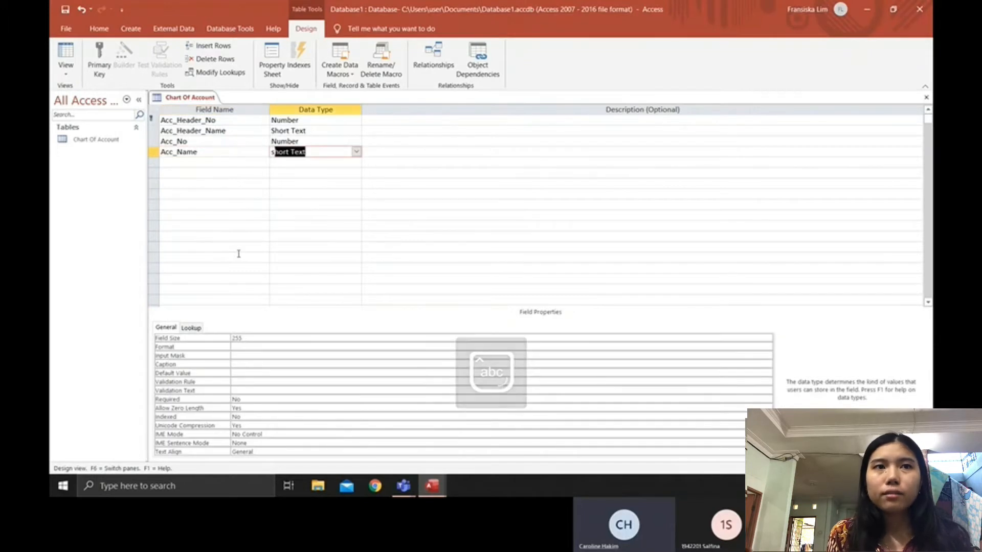
key(Tab)
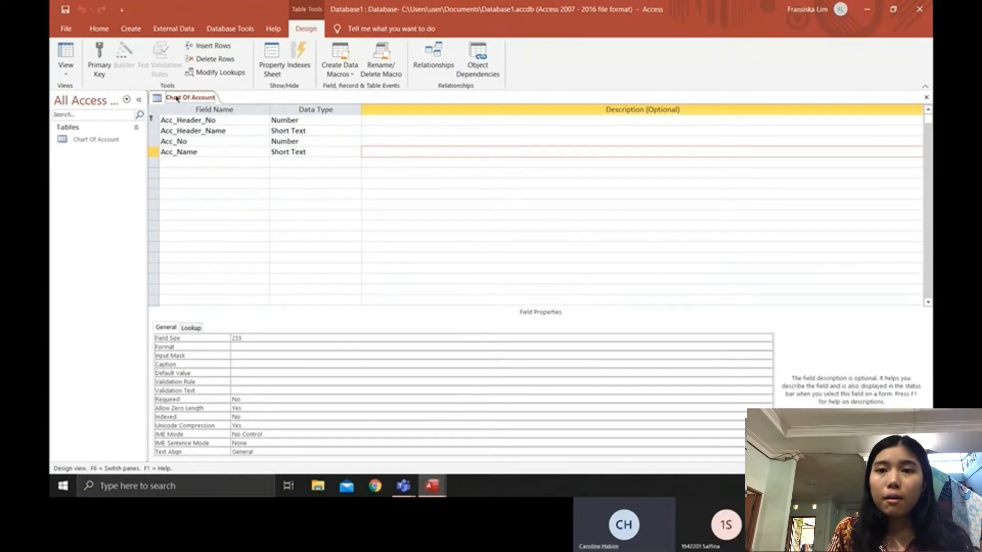
Save the design of the Chart Of Account table and bring up the commands for creating new objects.
right_click(176, 99)
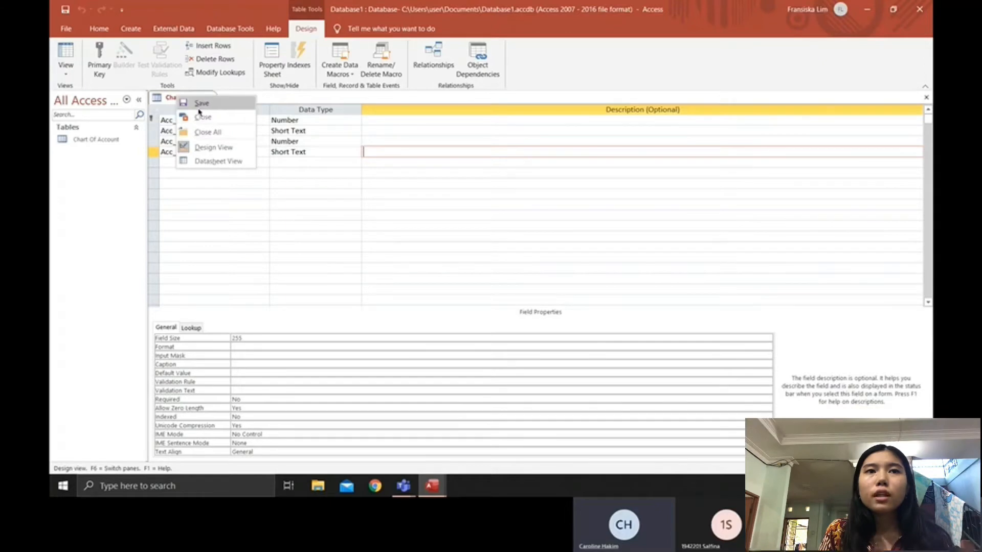
click(199, 109)
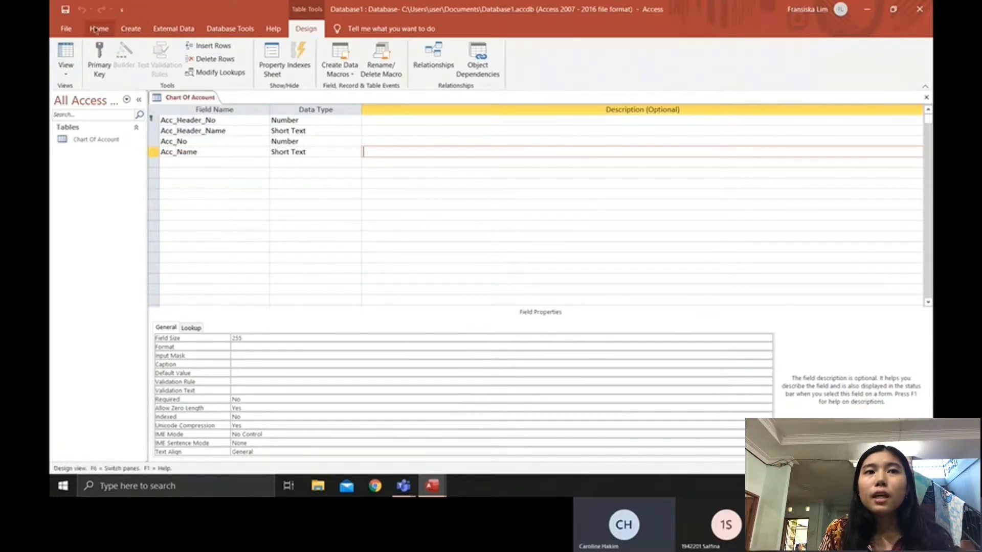
click(131, 28)
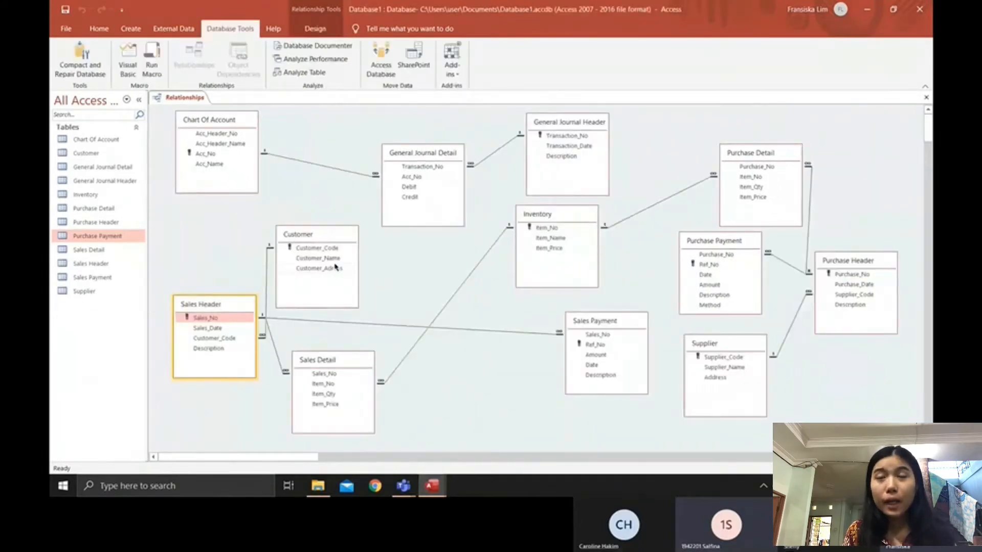
Compare the table relationships in Database1 with those in the PT.BATAM SUKSES database.
key(alt+Tab)
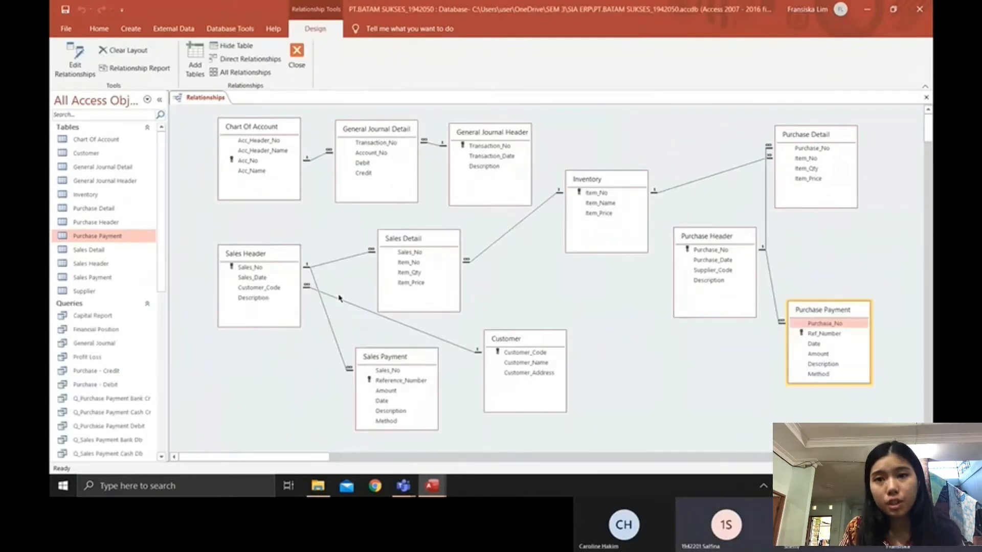
key(alt+Tab)
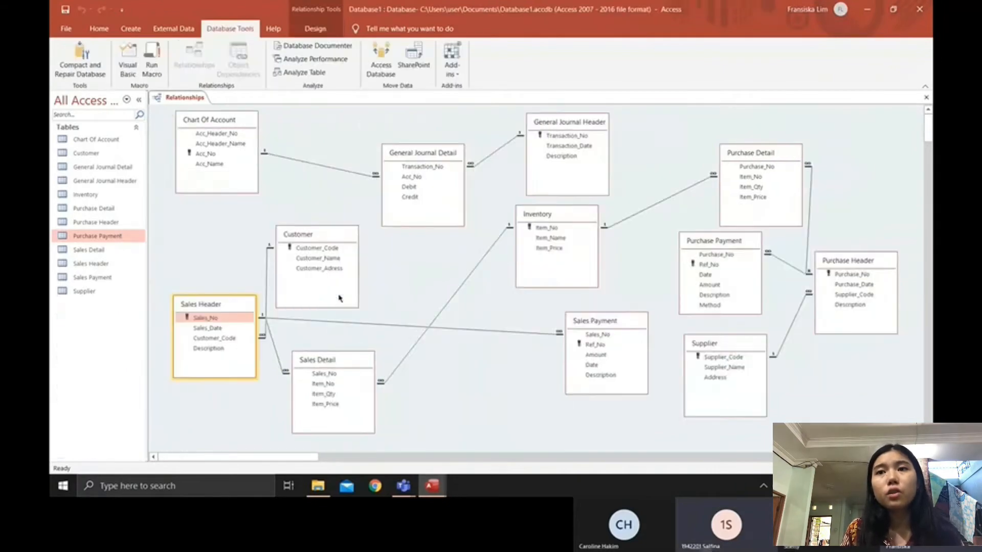
key(alt+Tab)
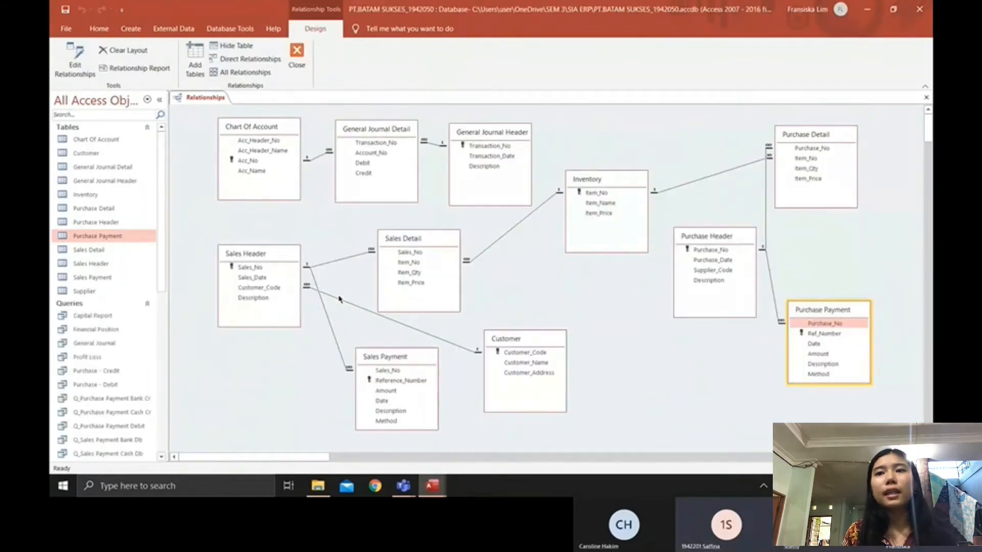
key(alt+Tab)
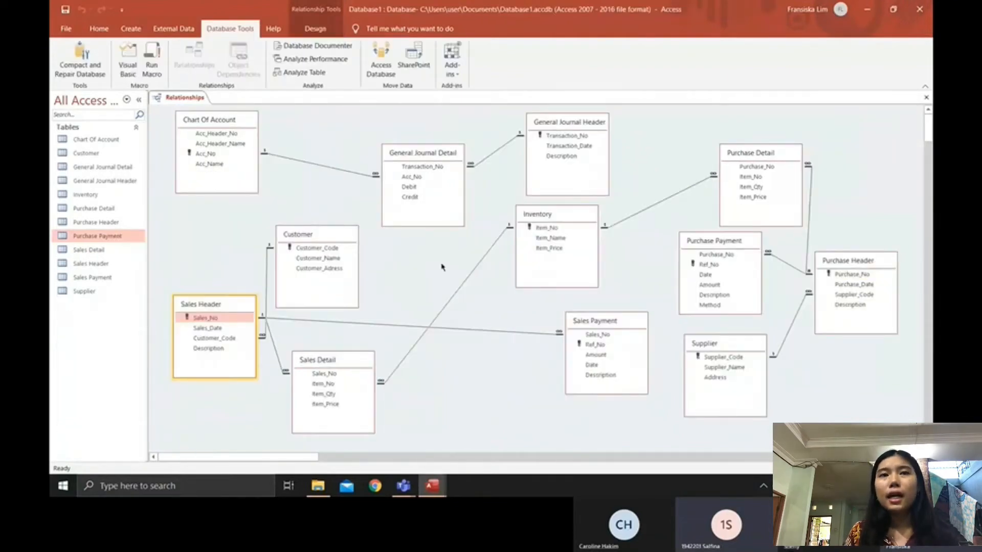
Close the PT.BATAM SUKSES database and return to the relationships diagram in Database1.
click(919, 10)
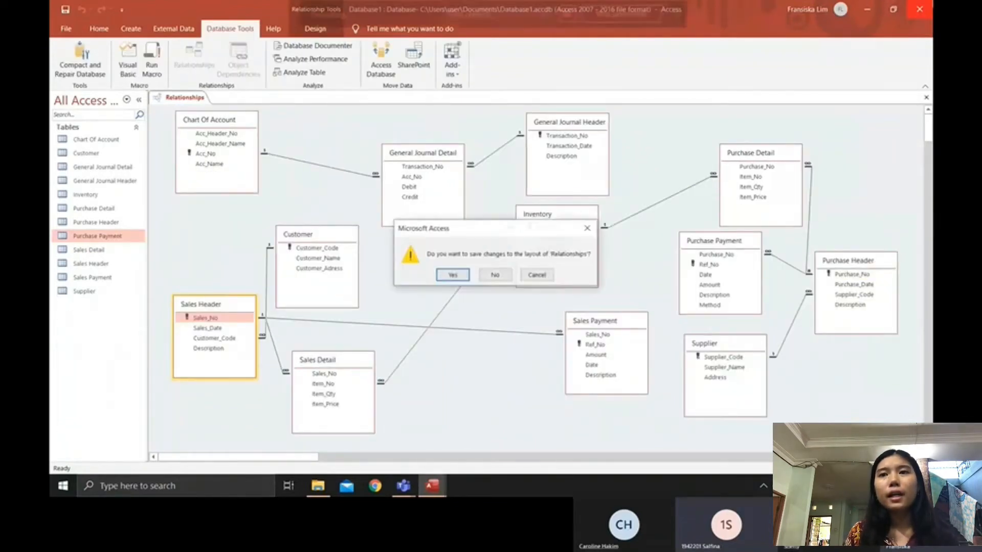
click(532, 276)
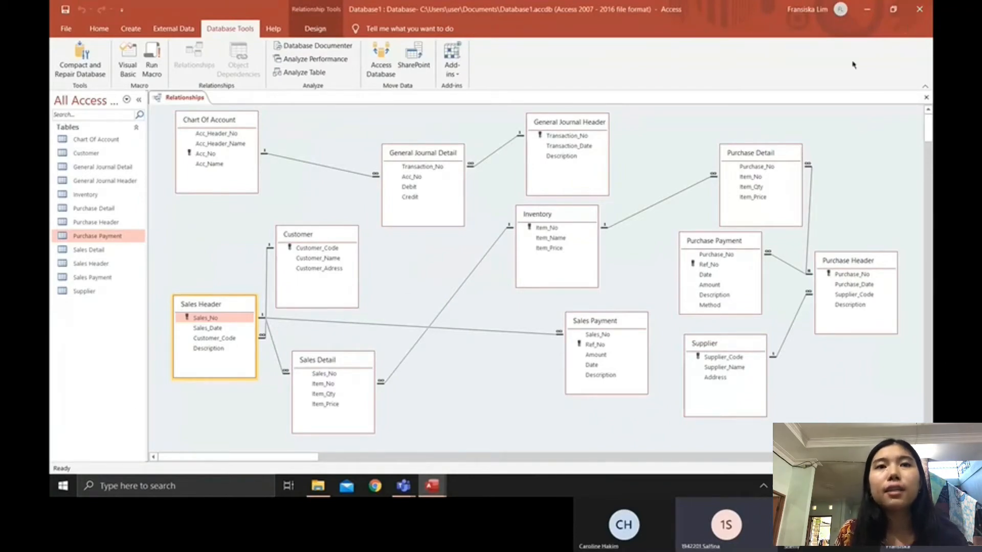
key(alt+Tab)
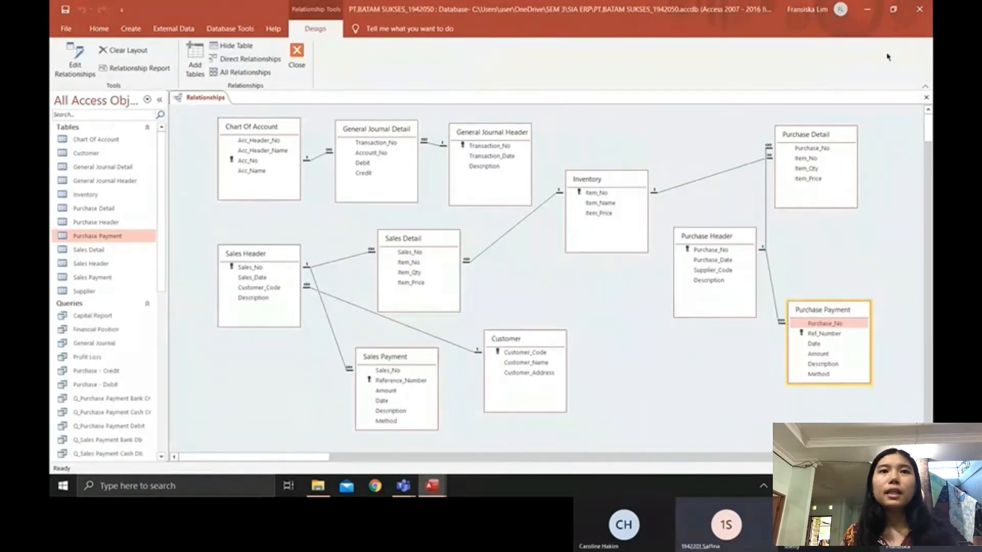
click(917, 9)
scroll(343, 175, down, 2)
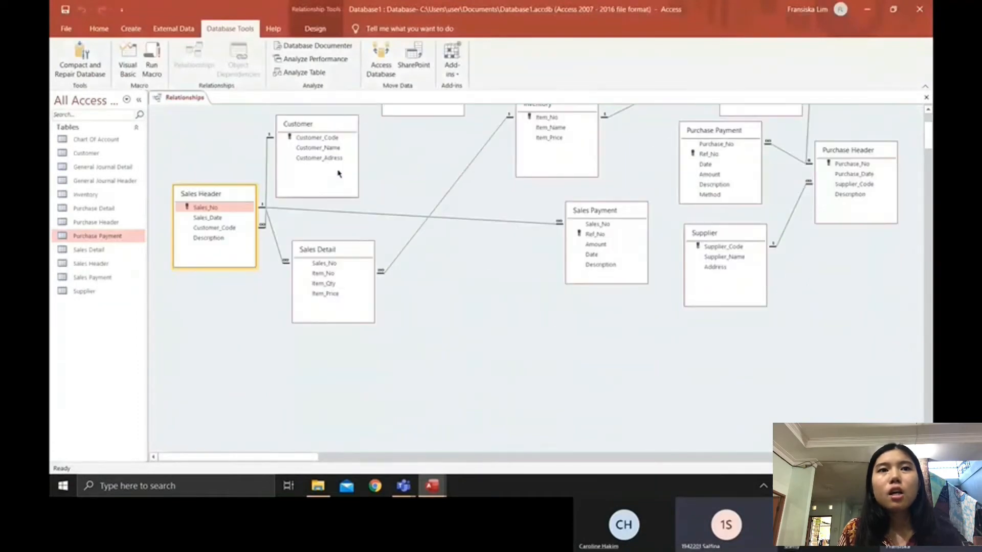
Rearrange the Sales Detail, Customer and Sales Payment tables around Sales Header in the relationships diagram so they sit closer together.
scroll(340, 174, up, 2)
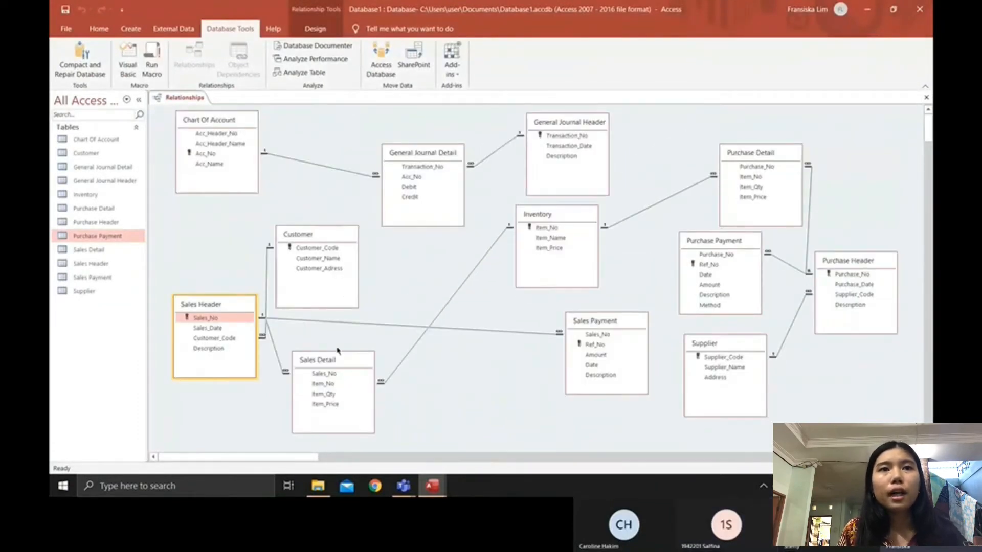
drag(329, 359, 393, 348)
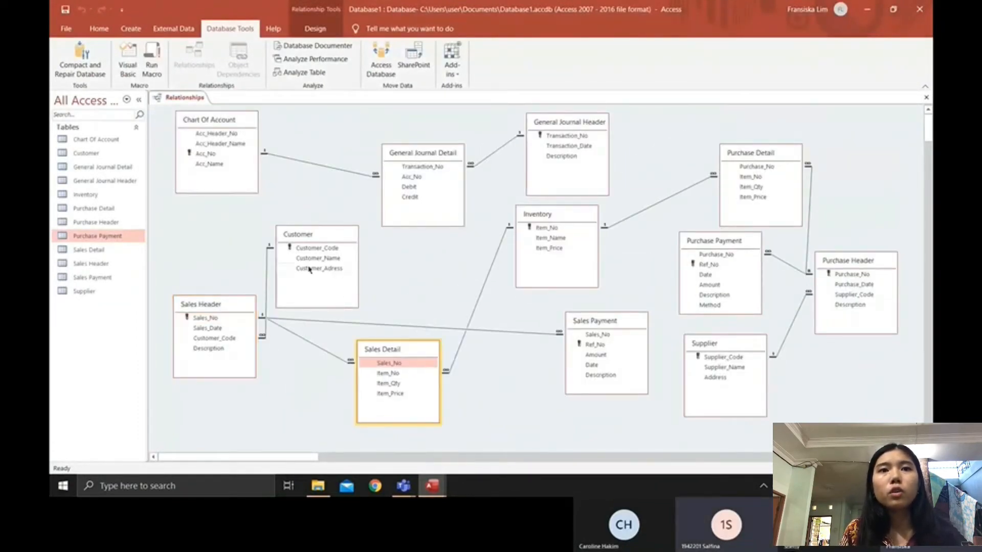
drag(328, 238, 405, 255)
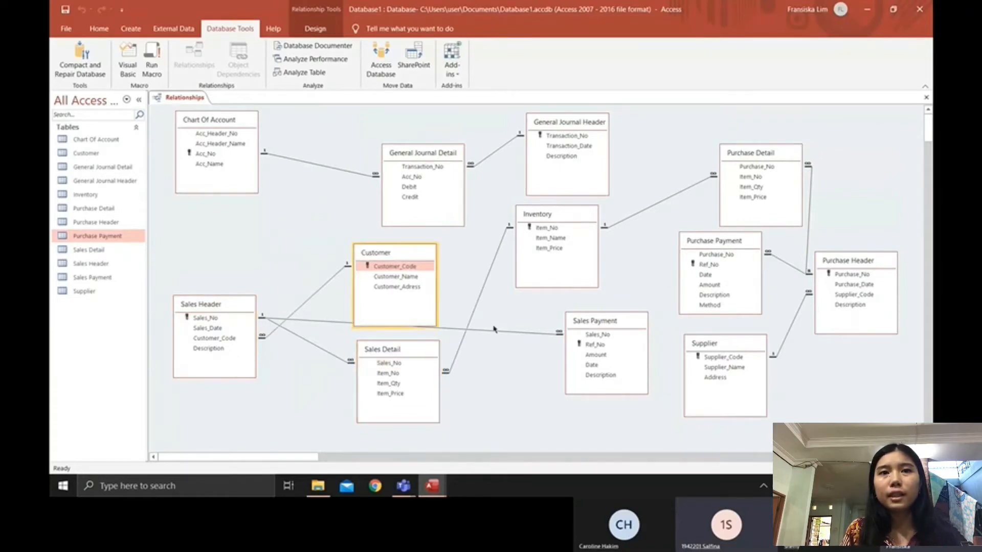
drag(586, 328, 295, 209)
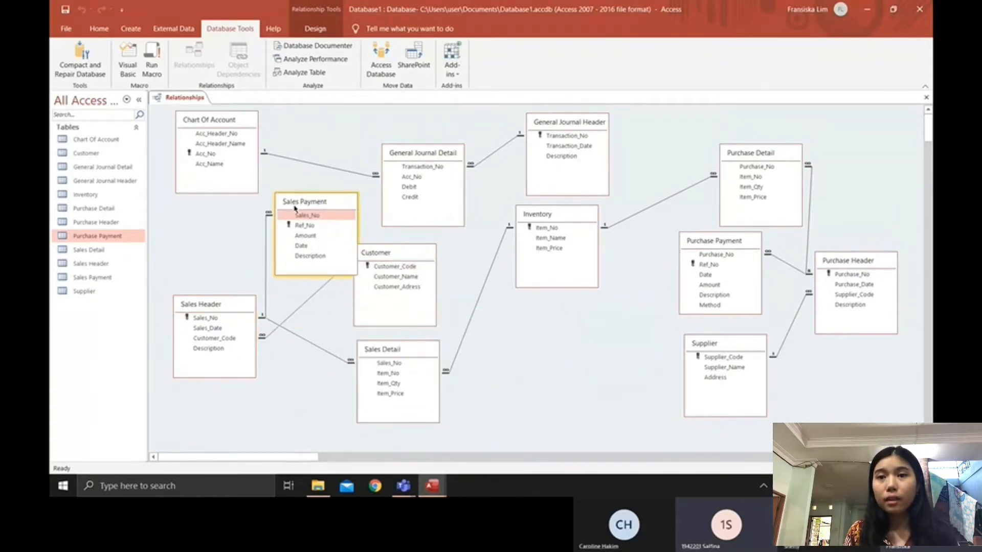
drag(372, 259, 422, 266)
drag(415, 356, 407, 375)
click(459, 278)
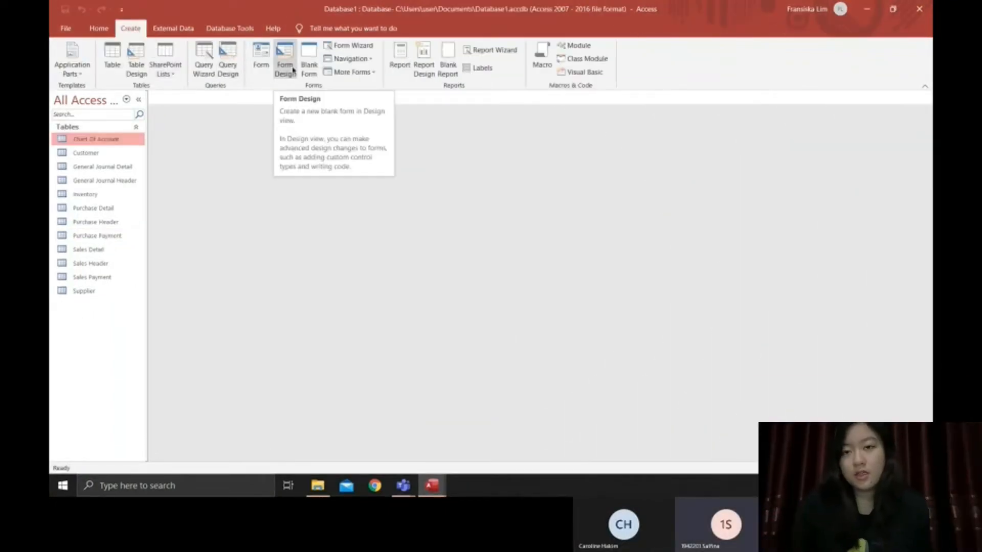
click(286, 64)
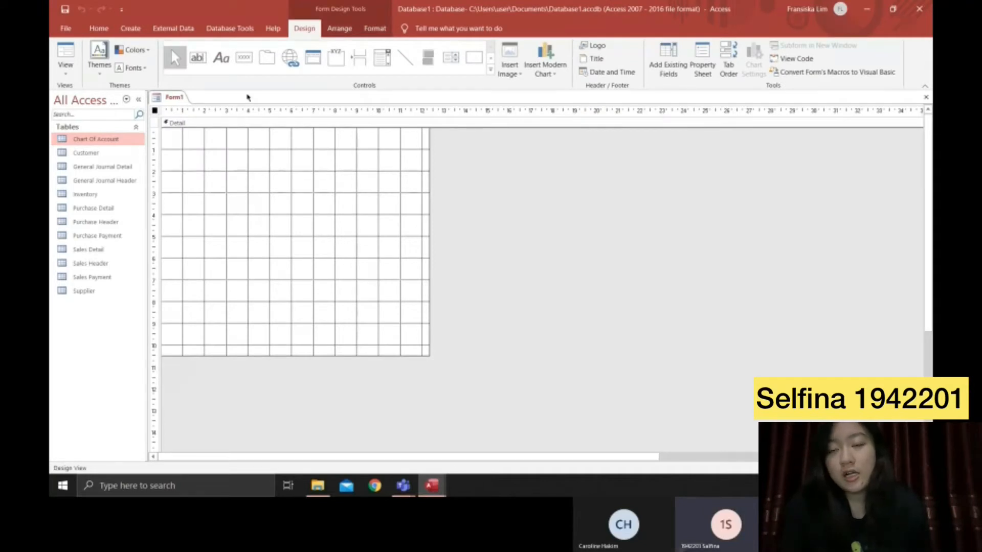
click(123, 29)
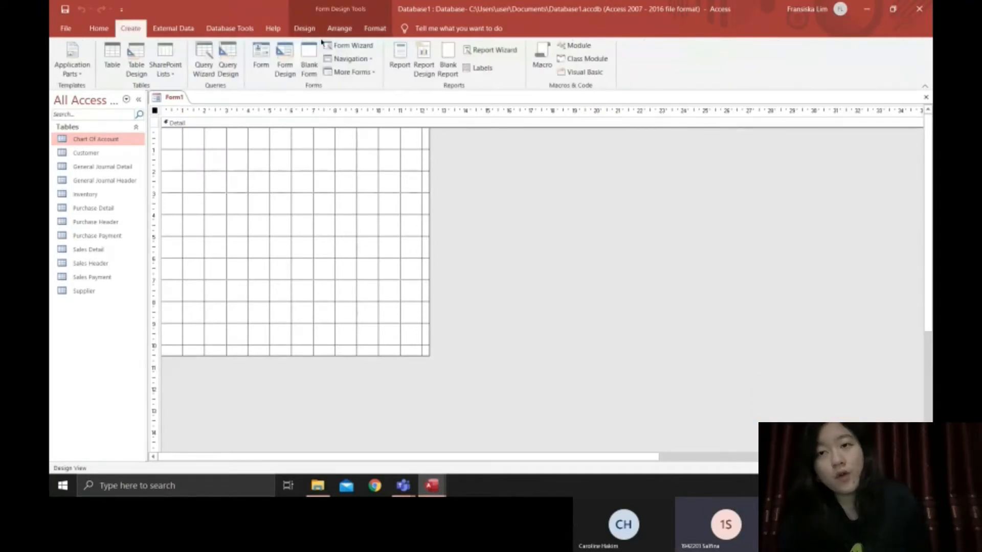
click(349, 46)
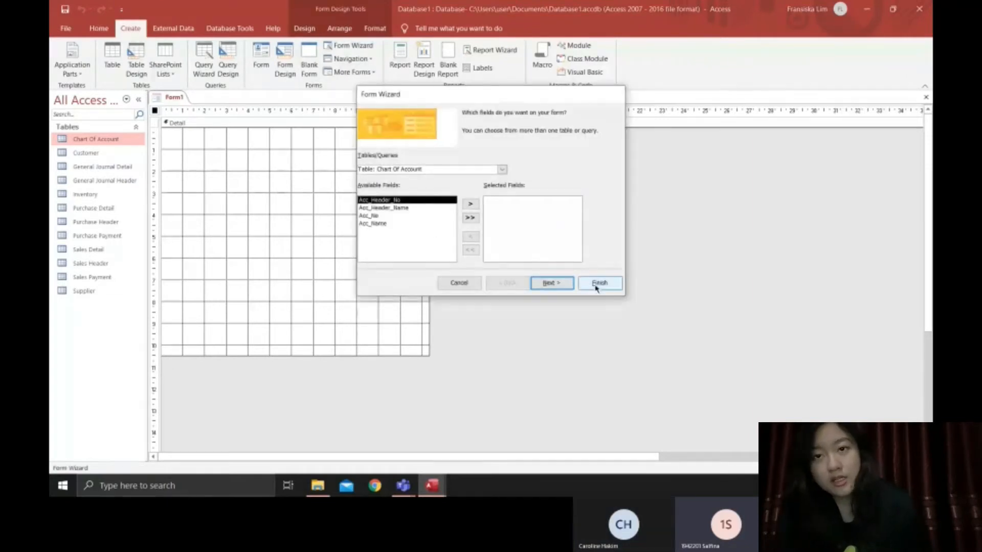
click(460, 283)
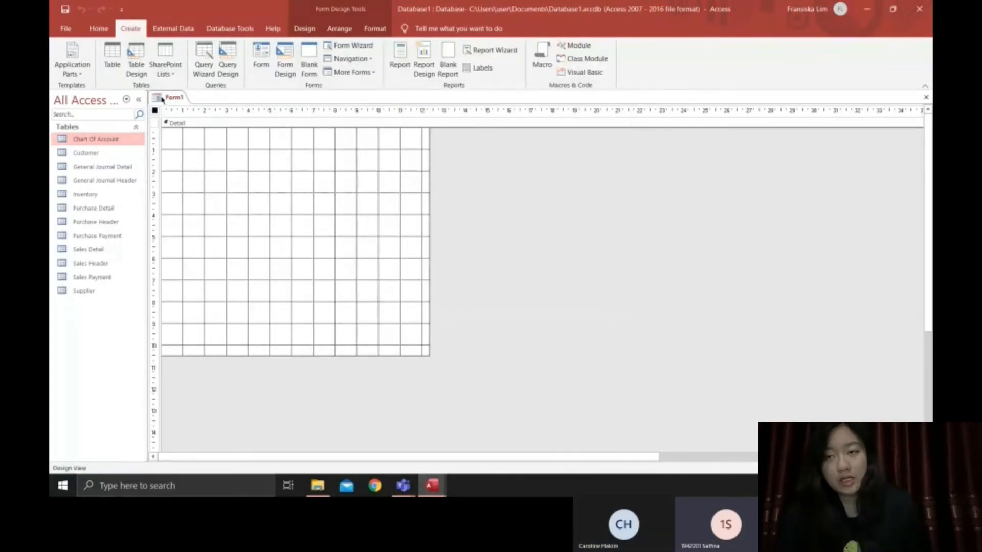
right_click(161, 97)
click(196, 118)
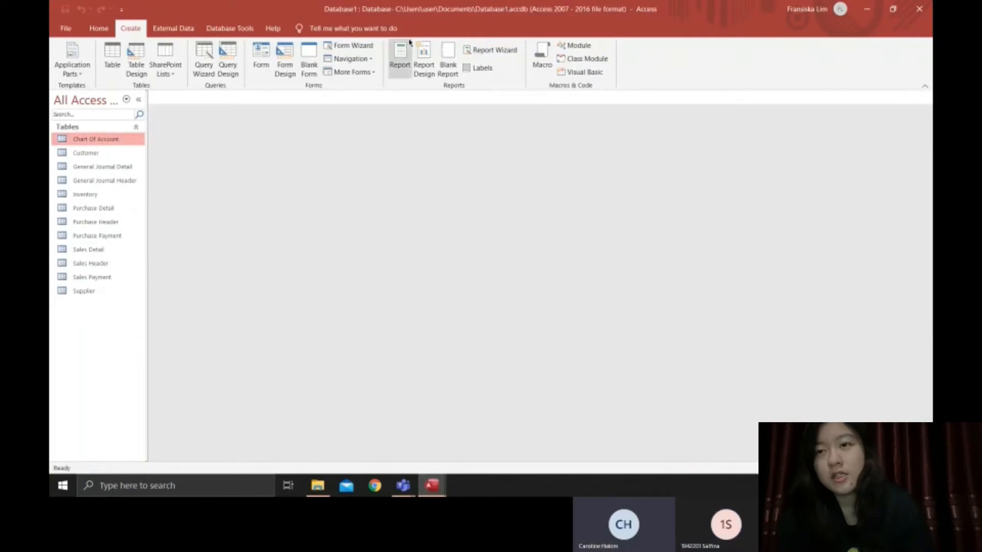
Start the Form Wizard with the Chart Of Account table as source and include all of its fields in the form.
click(125, 170)
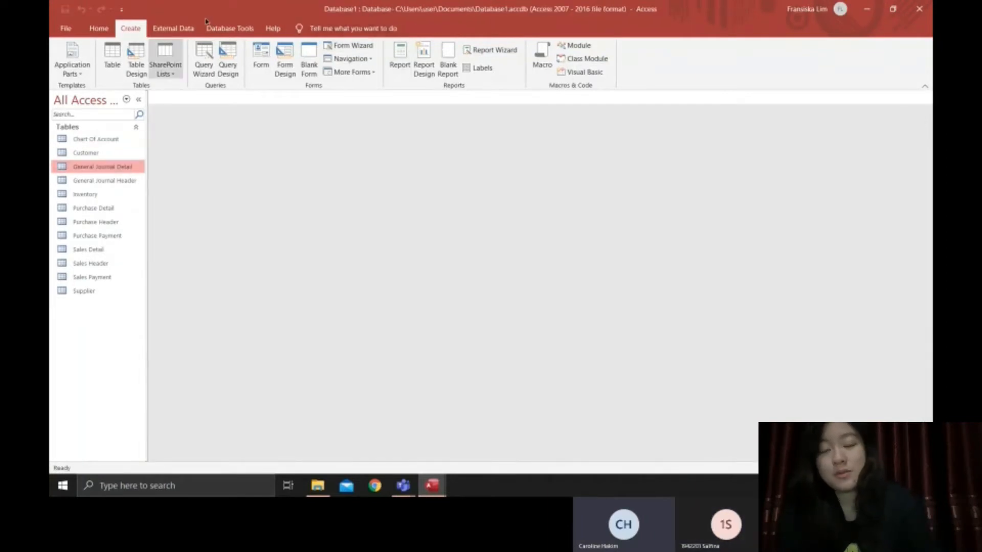
click(352, 46)
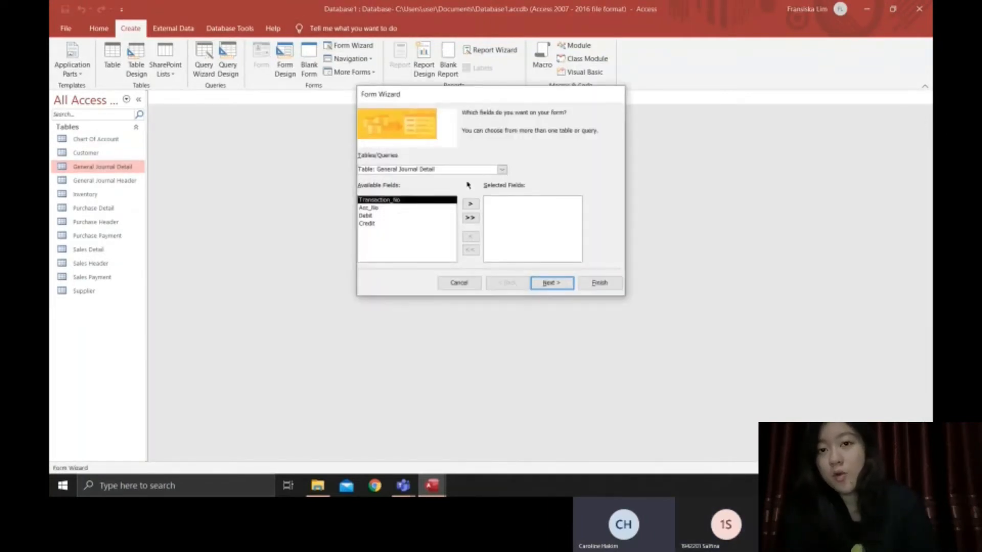
click(503, 170)
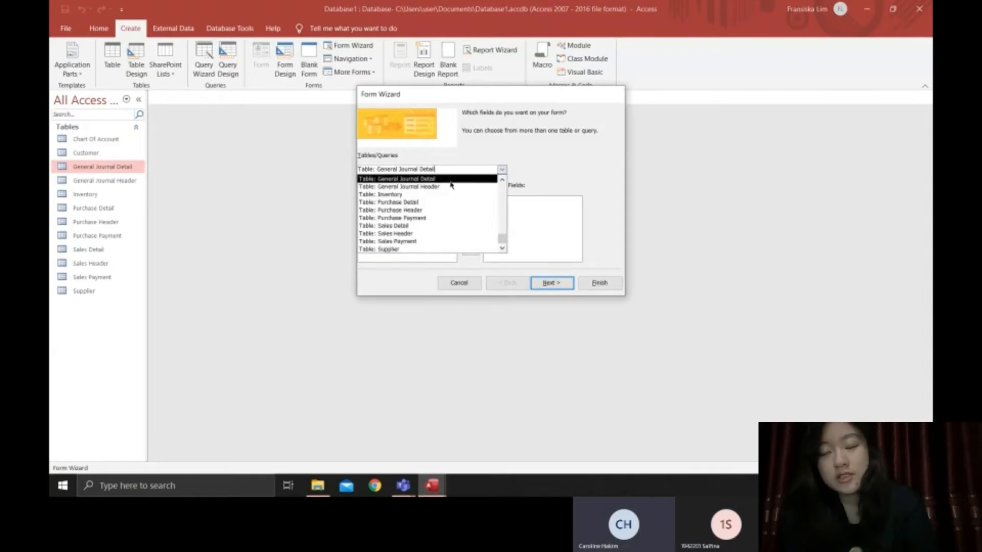
click(431, 179)
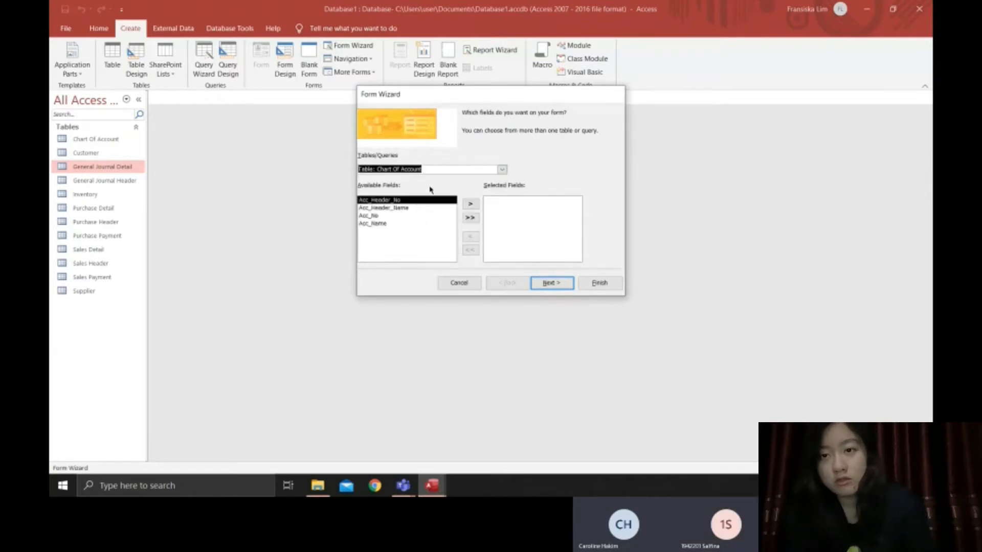
click(471, 217)
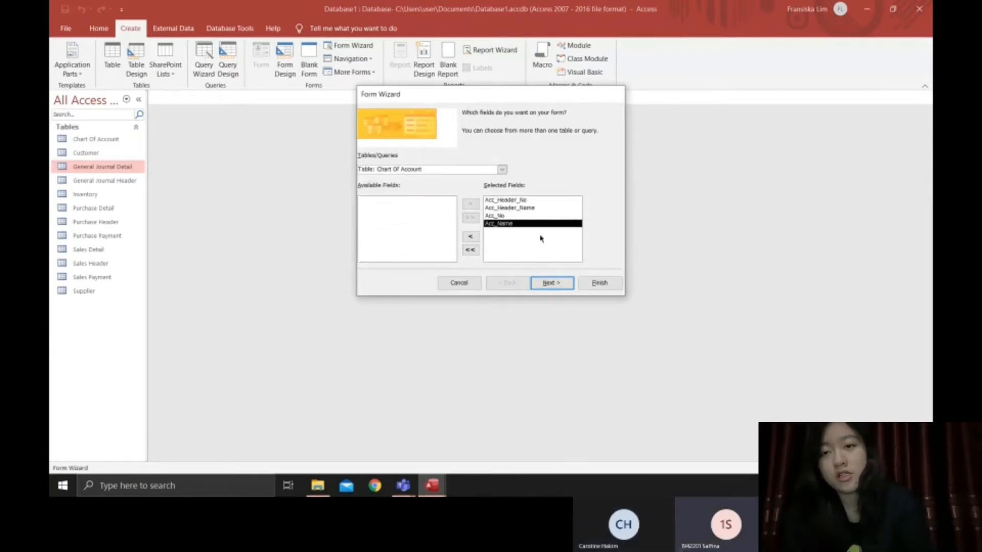
Finish the columnar Chart Of Account form with its design open for modification, and expand its footer to about 1 cm tall.
click(546, 285)
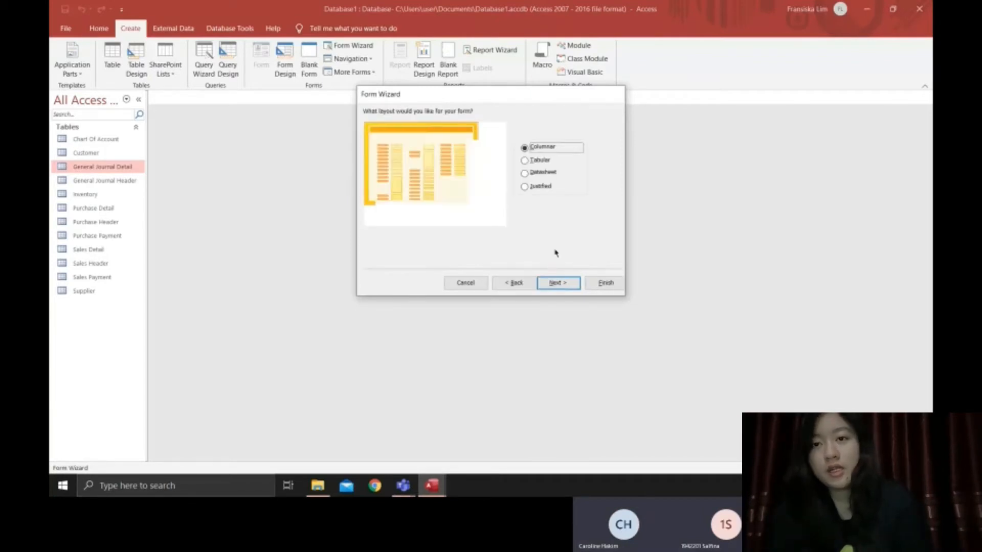
click(556, 284)
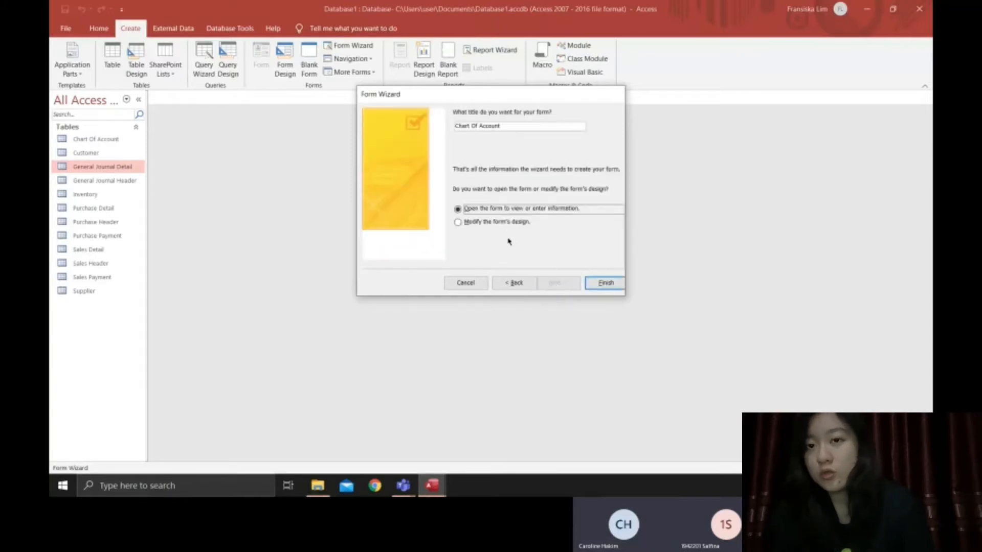
click(503, 222)
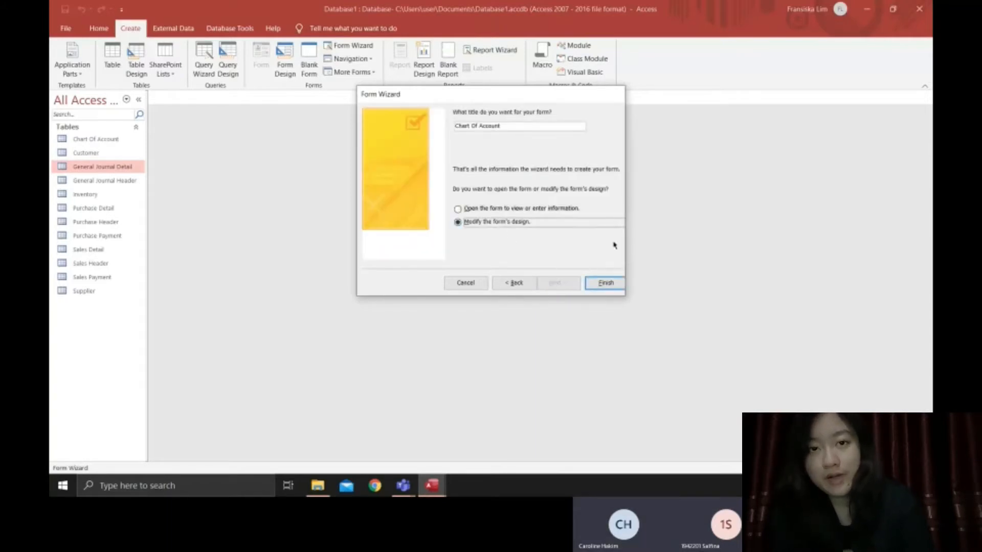
click(595, 284)
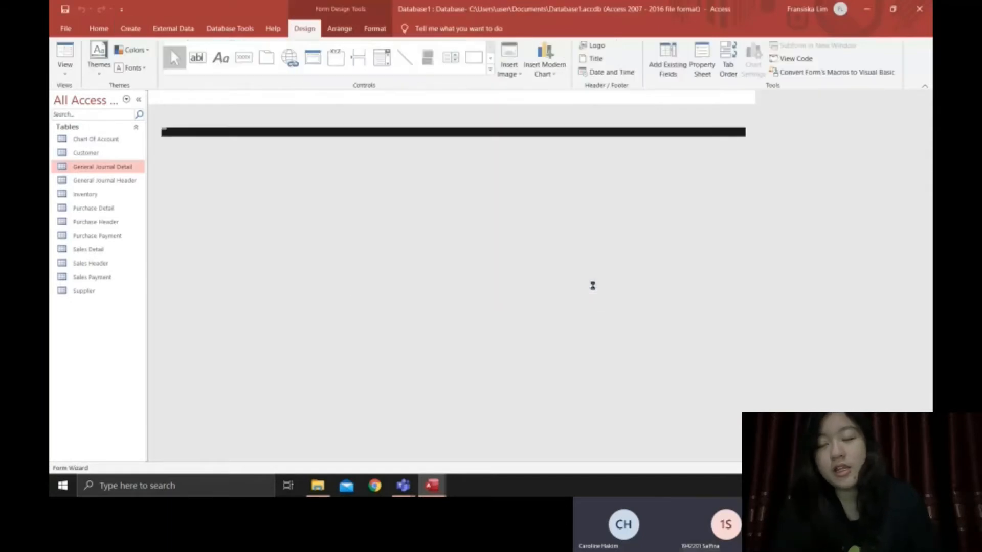
drag(472, 280, 481, 302)
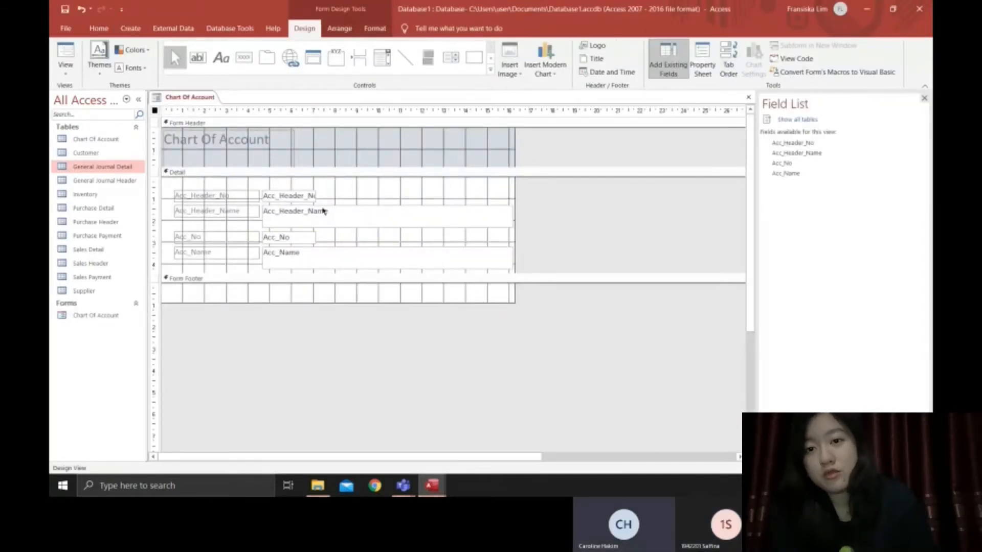
Shrink the Acc_Header_Name and Acc_Name boxes to one-line height ending at about the 12 cm mark, with the form about 17 cm wide.
drag(323, 211, 366, 256)
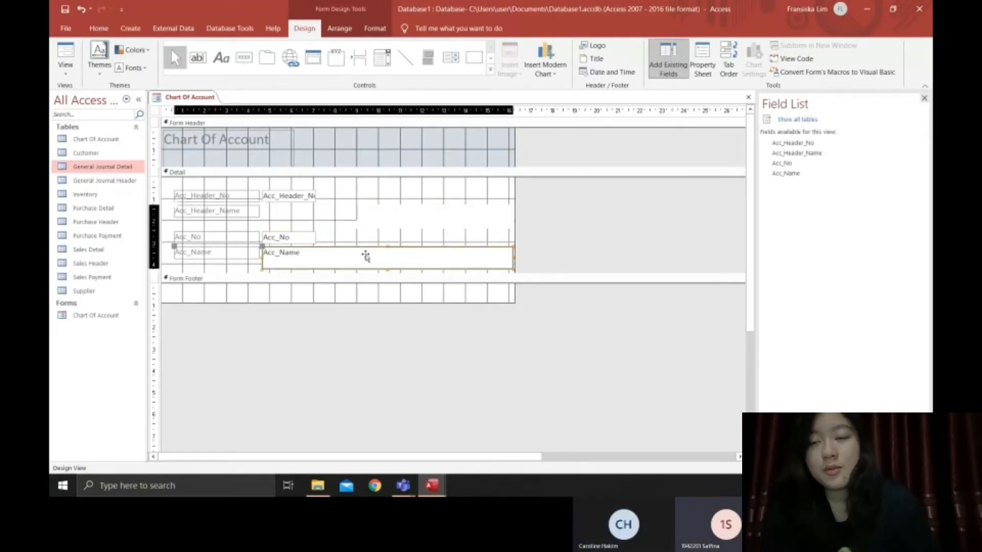
mouse_move(514, 218)
mouse_down()
mouse_move(401, 220)
mouse_move(531, 221)
mouse_up()
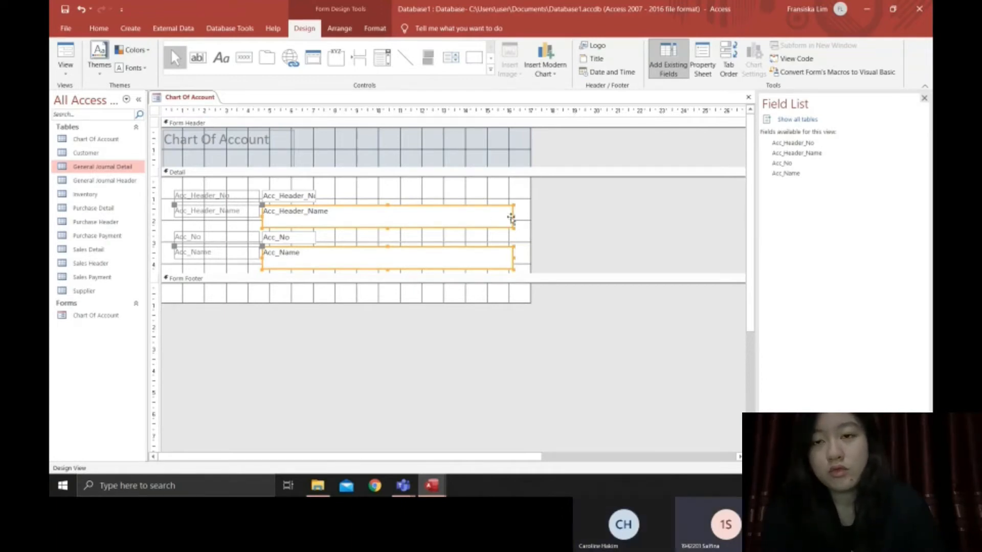
drag(516, 219, 422, 221)
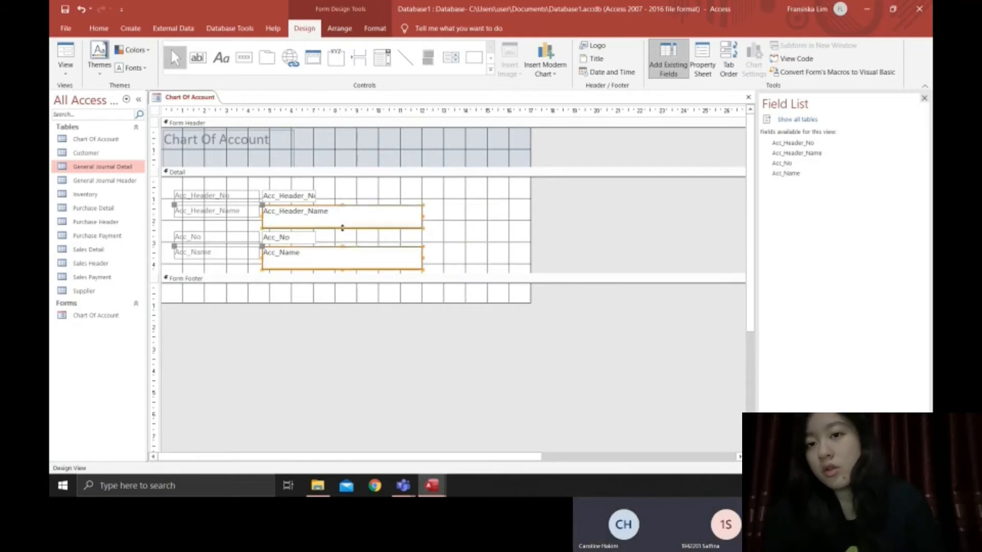
drag(342, 228, 344, 218)
Widen the Acc_Header_No and Acc_No boxes to about the 12 cm mark to match the name boxes.
click(304, 238)
shift+click(298, 196)
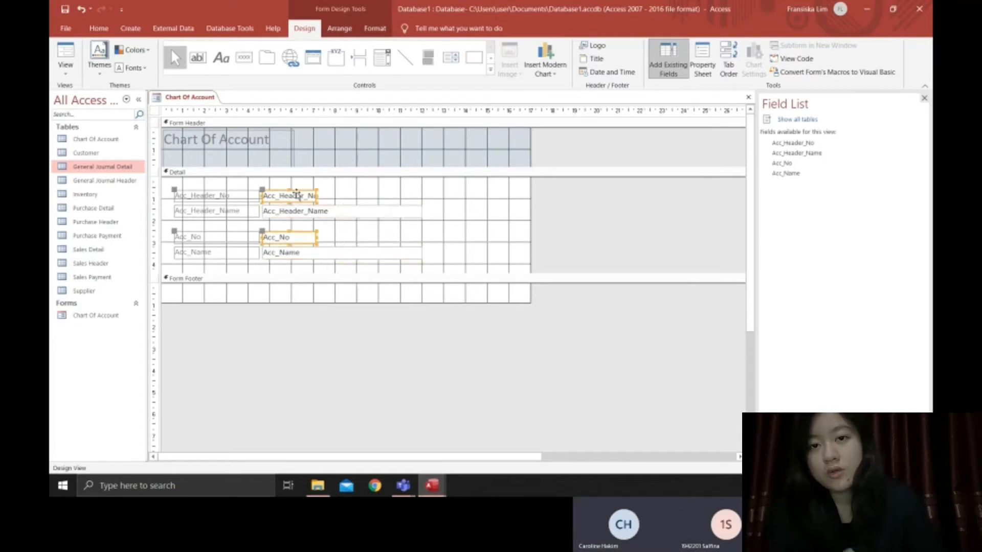
drag(313, 196, 422, 199)
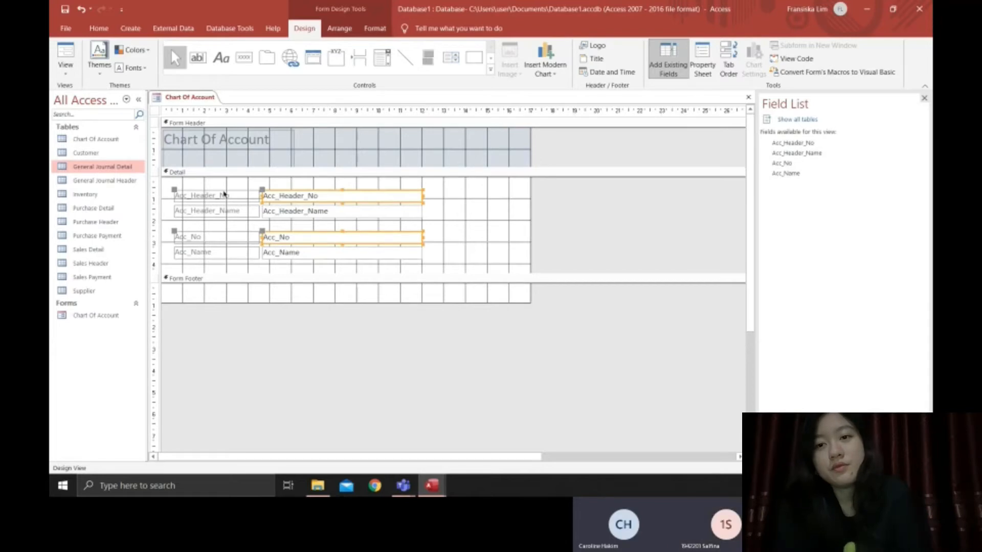
Move the Acc_No and Acc_Name labels and boxes slightly up, closer to the Acc_Header_Name row.
click(225, 196)
click(211, 214)
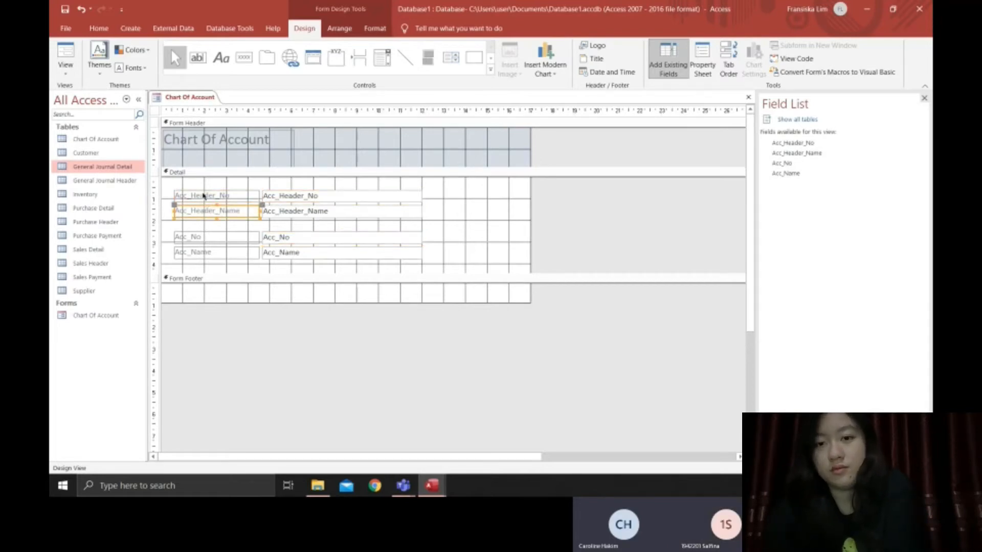
click(201, 239)
drag(169, 226, 426, 251)
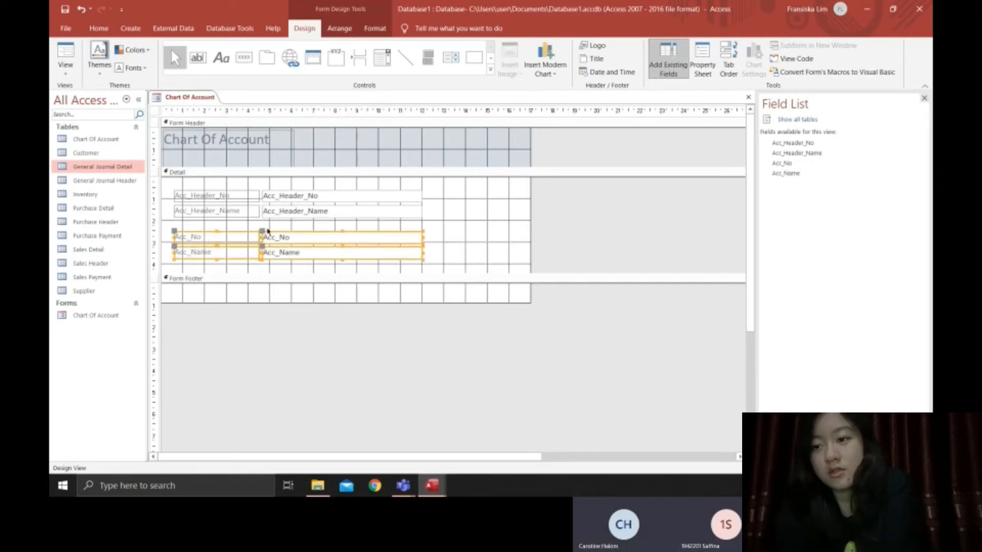
drag(232, 228, 232, 227)
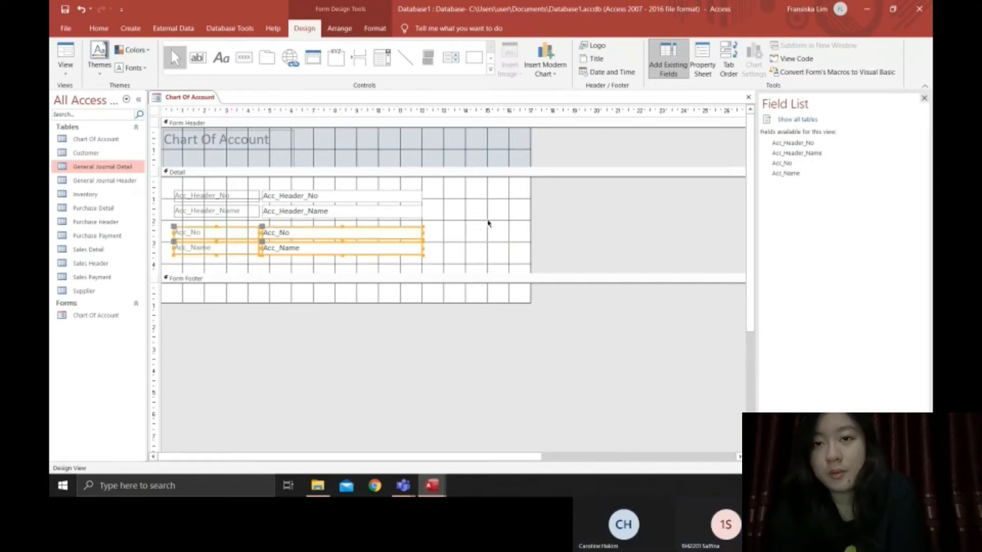
click(490, 223)
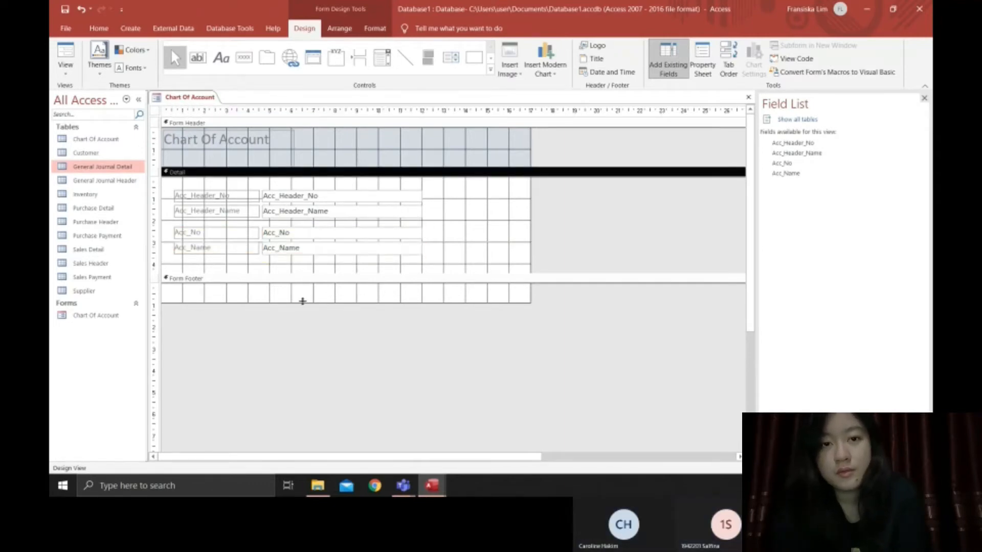
Add a command button captioned NEW below the Acc_Name row, using the Add New Record action from Record Operations.
click(244, 57)
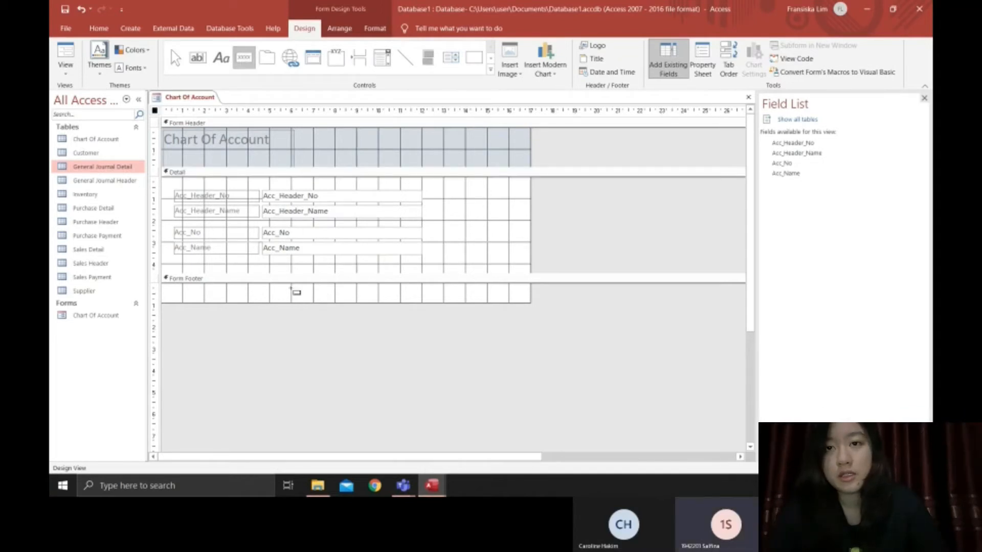
mouse_move(184, 260)
mouse_down()
mouse_move(204, 273)
mouse_move(259, 276)
mouse_move(235, 273)
mouse_up()
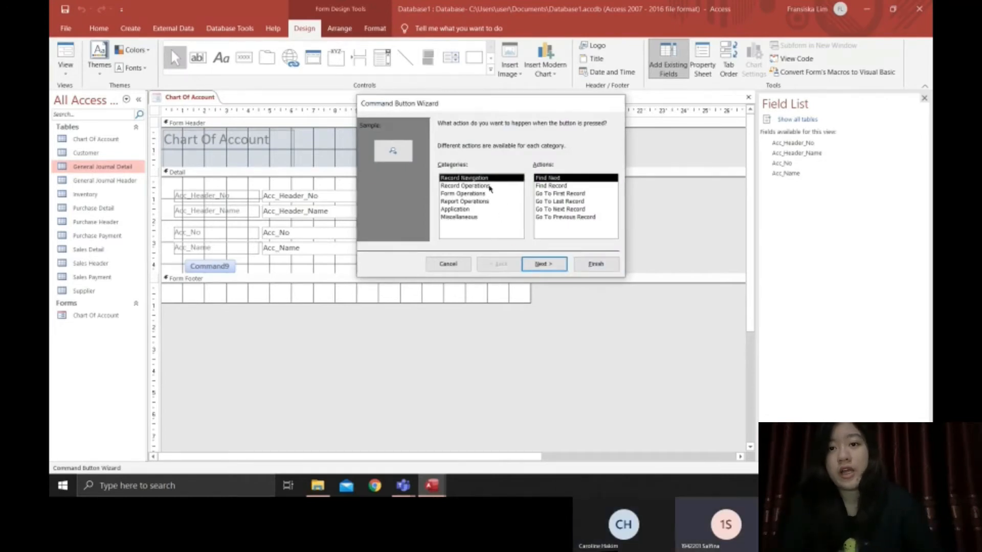
click(483, 186)
click(547, 179)
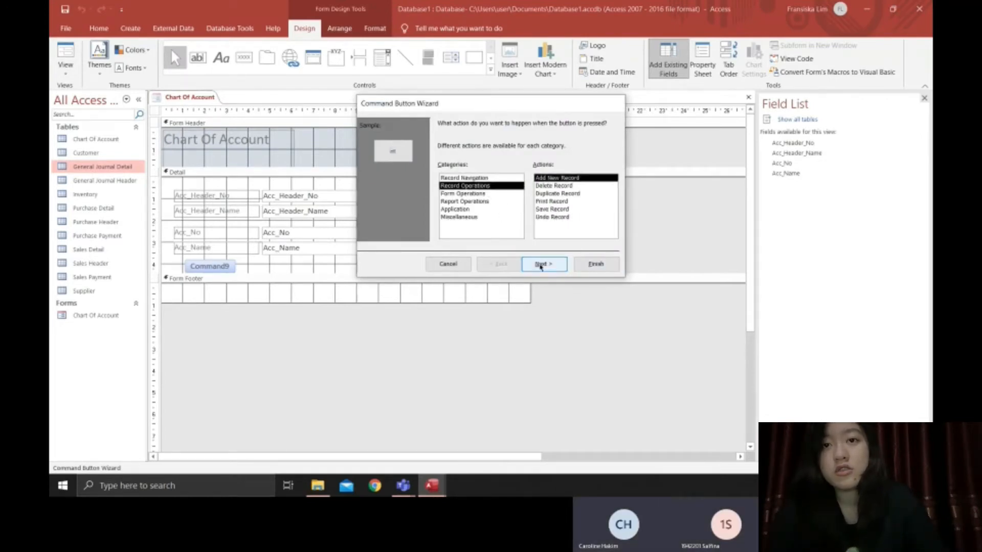
click(543, 264)
click(445, 171)
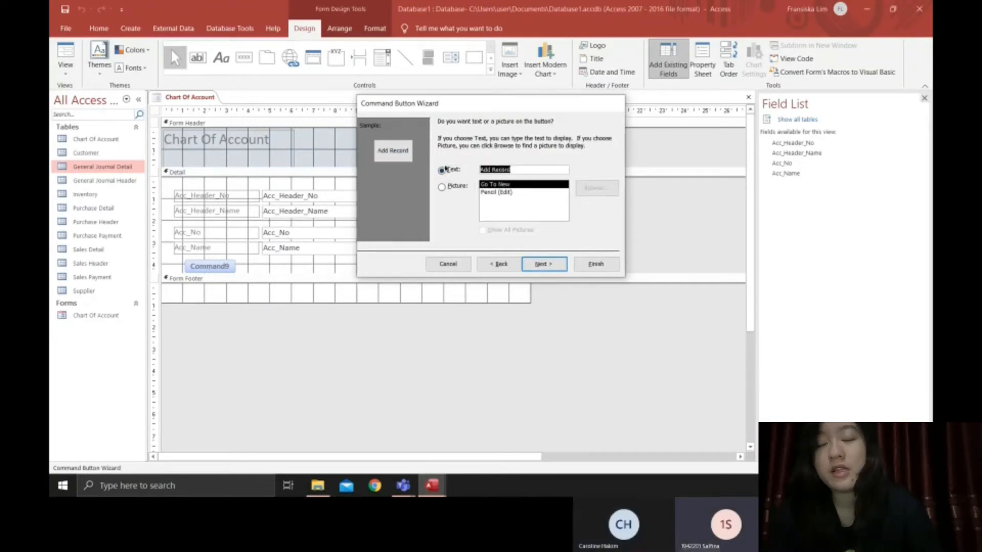
text(NEW)
key(Return)
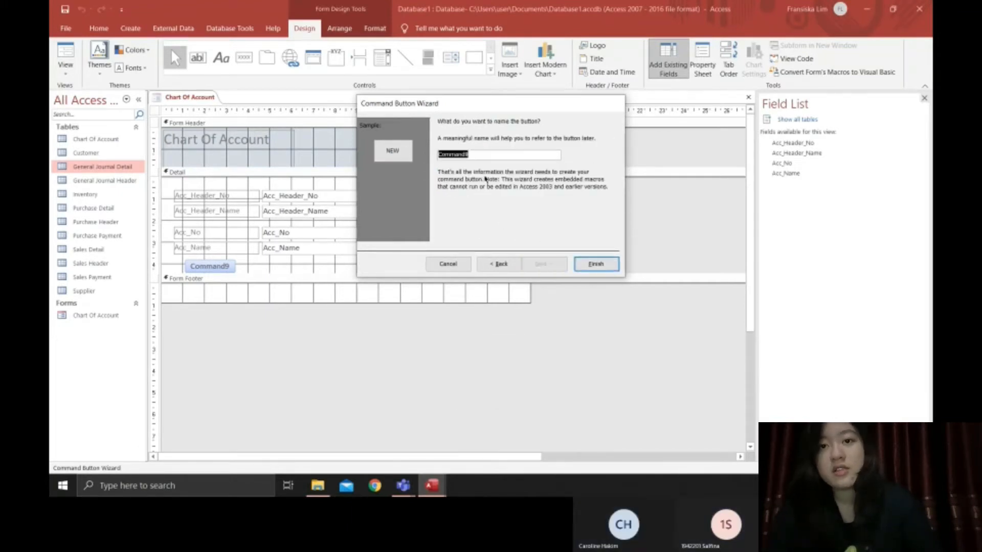
click(596, 264)
Extend the form's Detail section by about 1 cm and move the NEW button slightly lower in it.
drag(229, 280, 230, 299)
mouse_move(207, 268)
mouse_down()
mouse_move(205, 276)
mouse_move(291, 282)
mouse_up()
click(231, 275)
Place a command button beside NEW that uses the Save Record action from Record Operations.
click(244, 57)
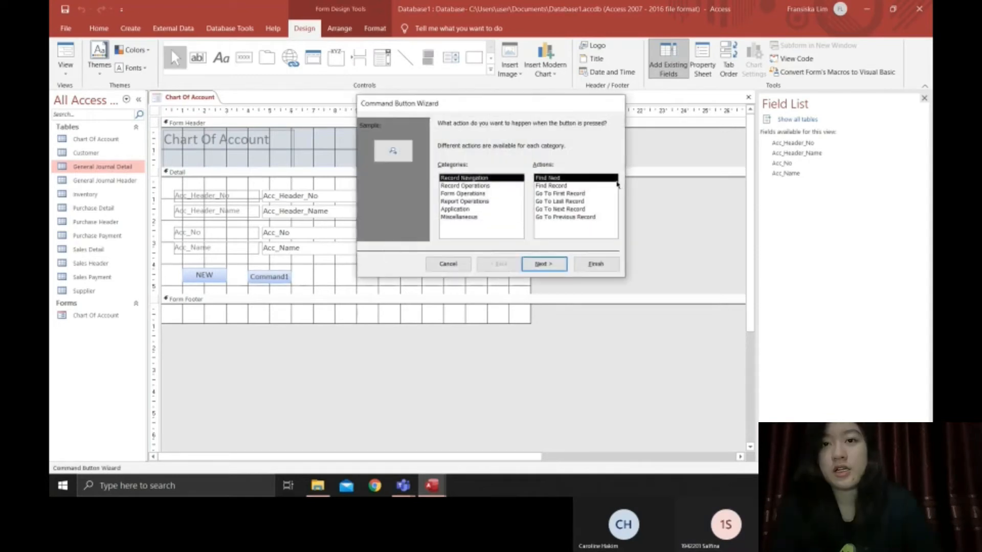
click(483, 186)
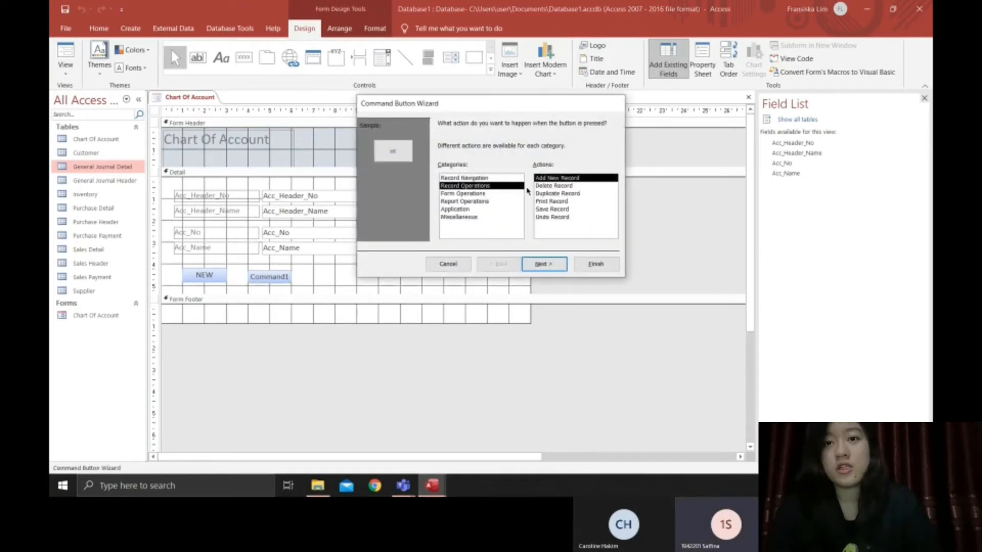
click(558, 210)
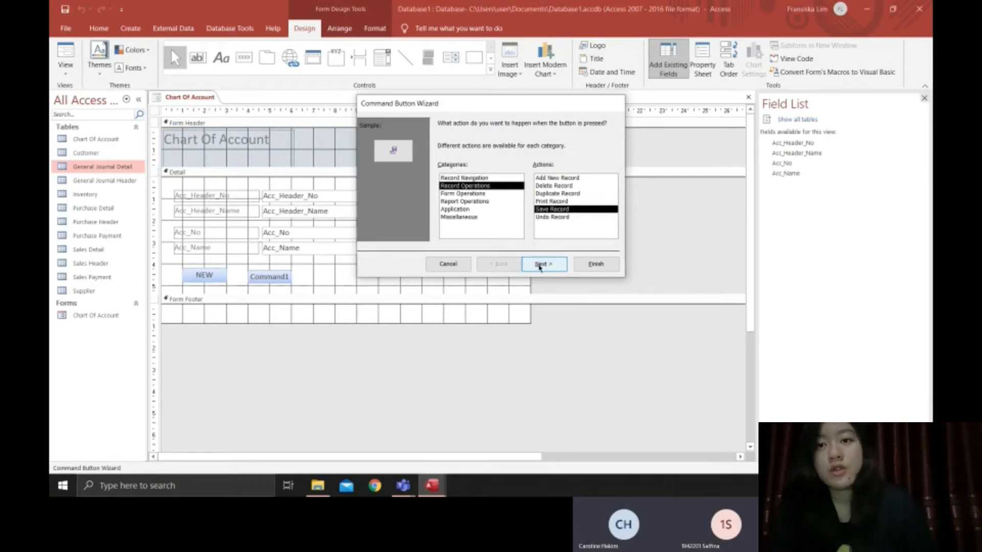
click(539, 265)
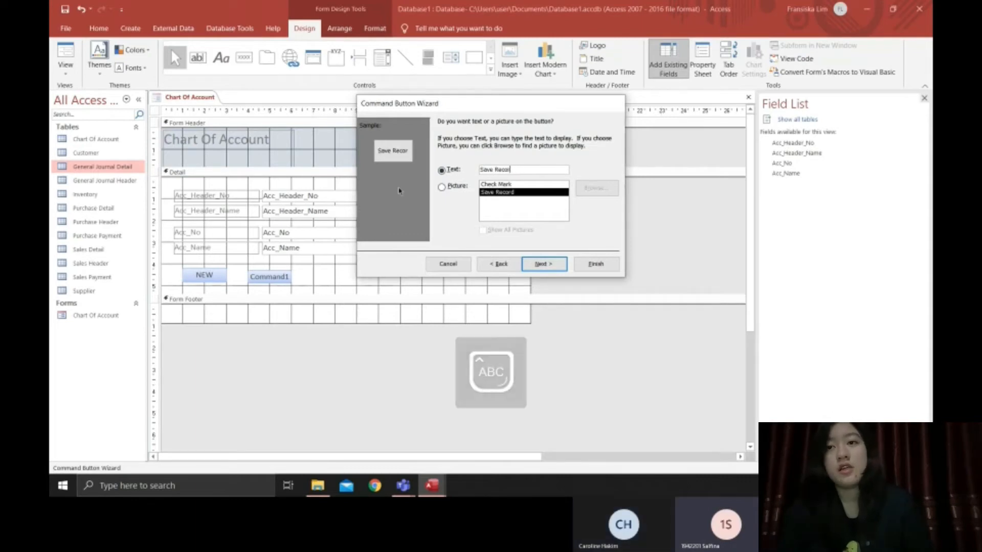
Caption and name the new command button SAVE, and resize it to match the NEW button.
key(BackSpace)
key(BackSpace)
key(BackSpace)
key(BackSpace)
key(BackSpace)
key(BackSpace)
key(BackSpace)
key(BackSpace)
key(BackSpace)
text(VE)
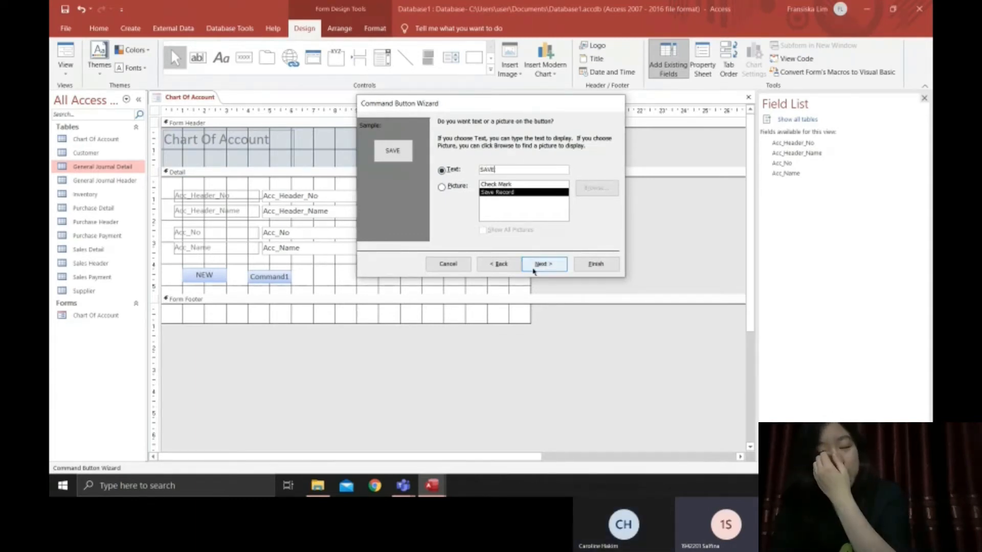
click(544, 264)
text(SAVE)
click(595, 264)
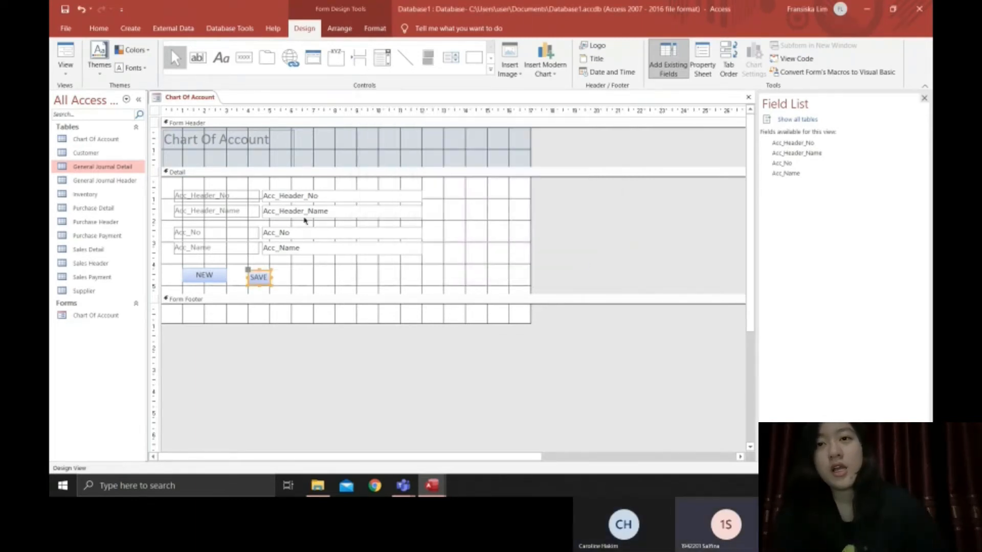
mouse_move(272, 277)
mouse_down()
mouse_move(293, 279)
mouse_move(258, 268)
mouse_up()
Add command buttons captioned DELETE and CLOSE in the same row, after the SAVE button.
click(244, 57)
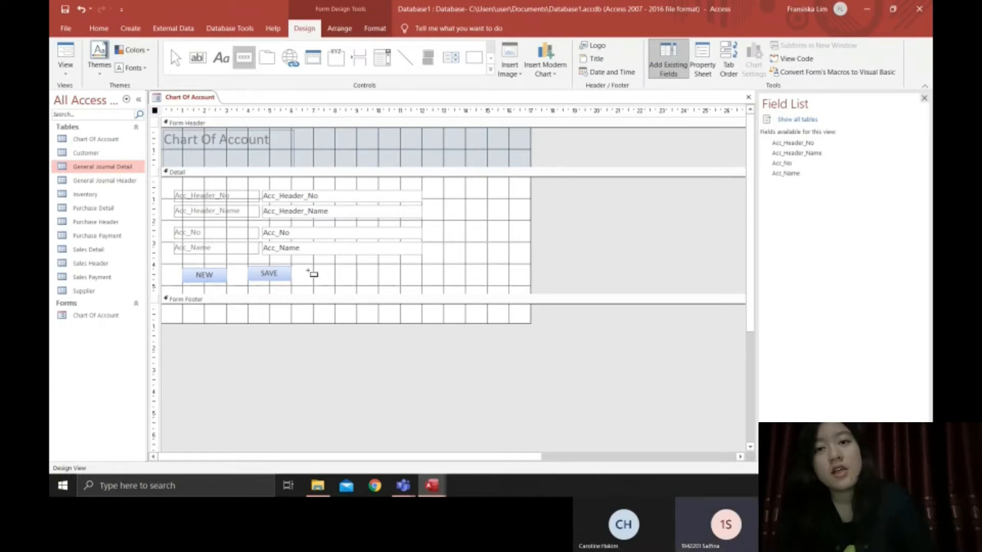
click(316, 271)
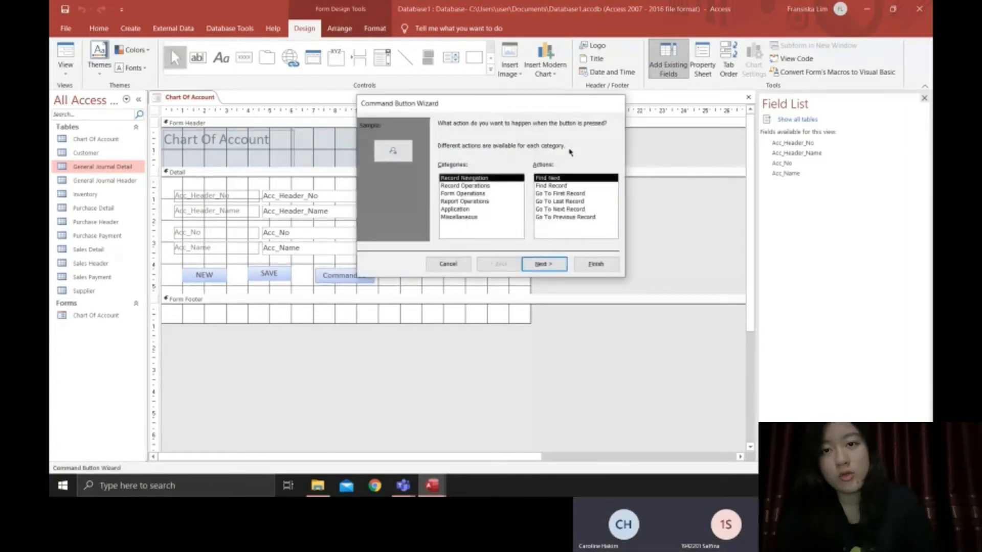
click(465, 193)
click(464, 201)
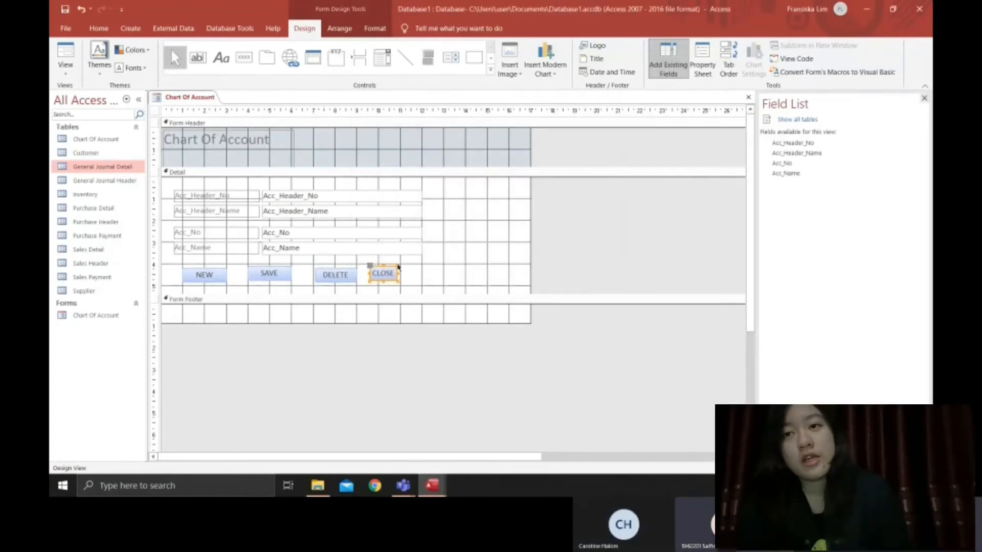
Add a Go To Next Record command button with the Arrow Right picture after CLOSE, and reposition it in the button row.
click(409, 276)
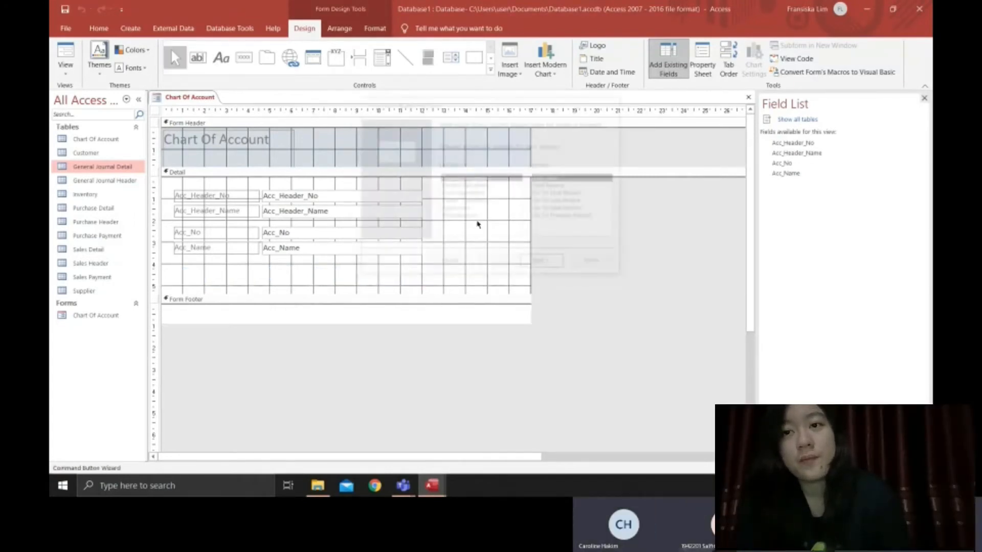
click(565, 210)
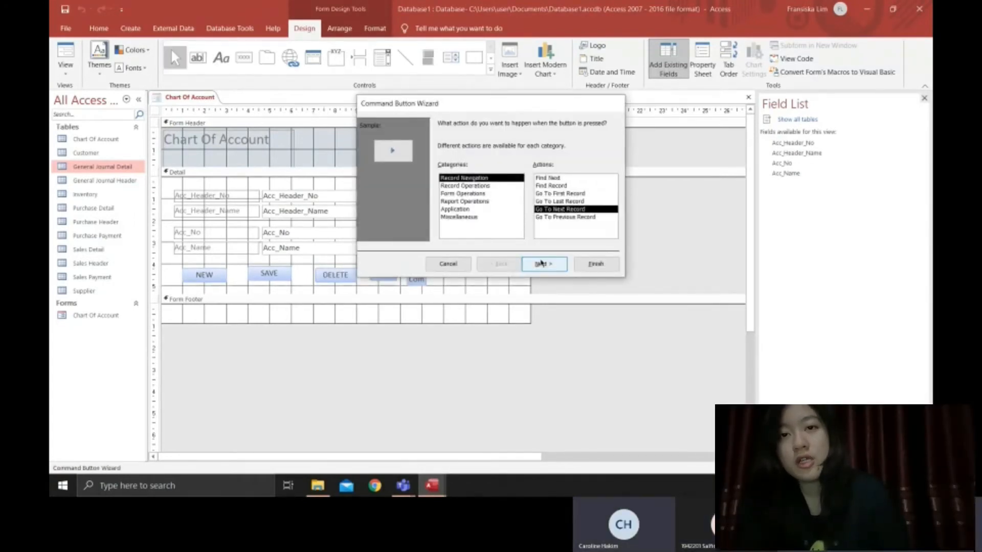
click(541, 264)
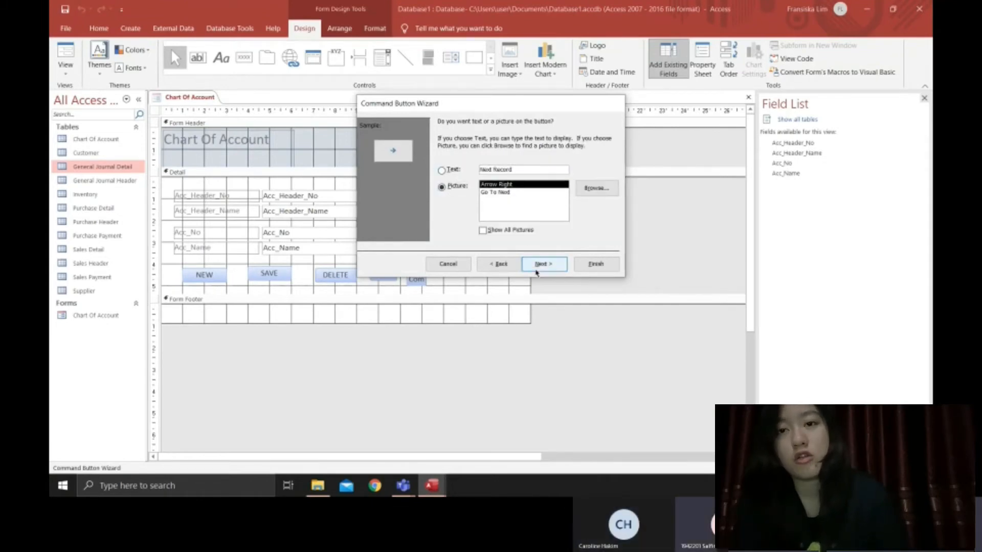
click(537, 266)
key(BackSpace)
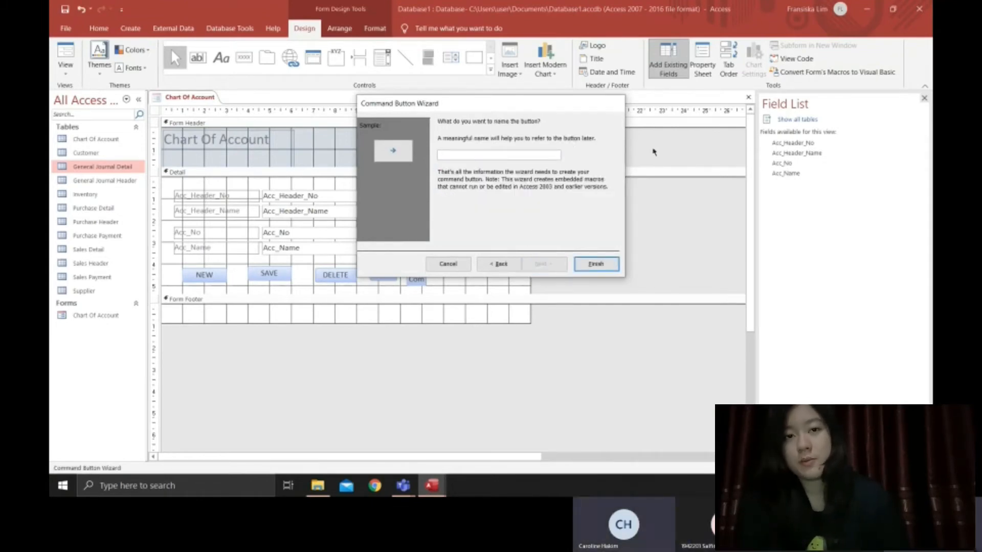
click(597, 264)
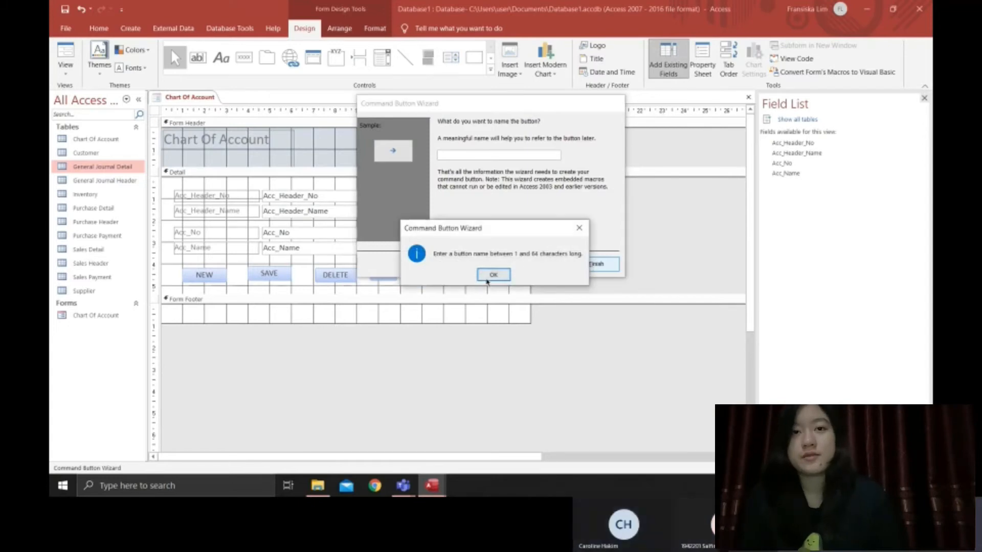
click(488, 279)
click(451, 153)
text(a)
key(Return)
drag(417, 282, 450, 258)
drag(446, 249, 440, 277)
Add a Go To Previous Record command button with a picture, named PREVIOUS, between CLOSE and the next-record button.
click(244, 57)
drag(412, 271, 424, 285)
click(576, 216)
click(544, 264)
click(444, 171)
click(443, 187)
click(544, 264)
text(PREVIOUS)
click(598, 266)
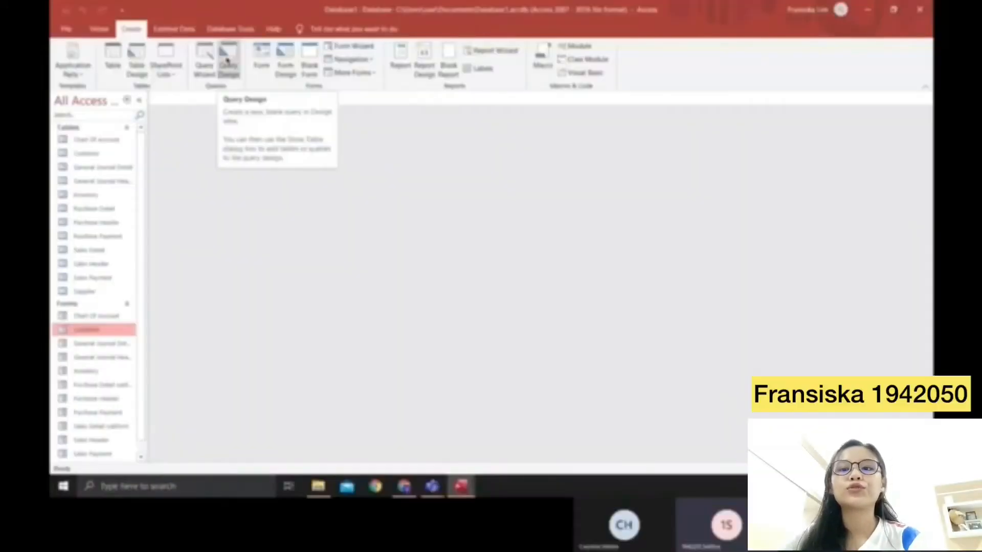
Create a query in design view containing the Purchase Detail and Purchase Header tables.
click(227, 58)
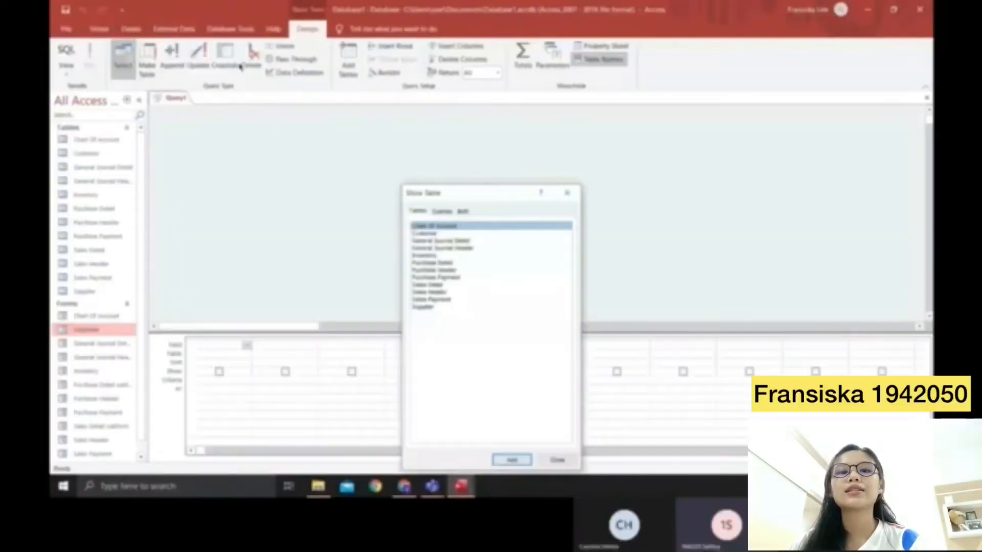
click(447, 270)
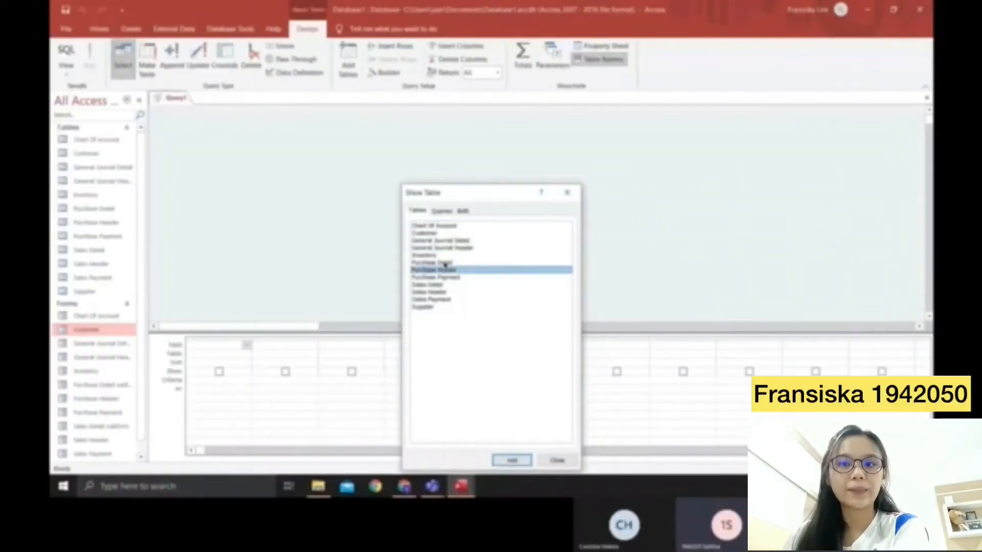
ctrl+click(445, 263)
click(512, 461)
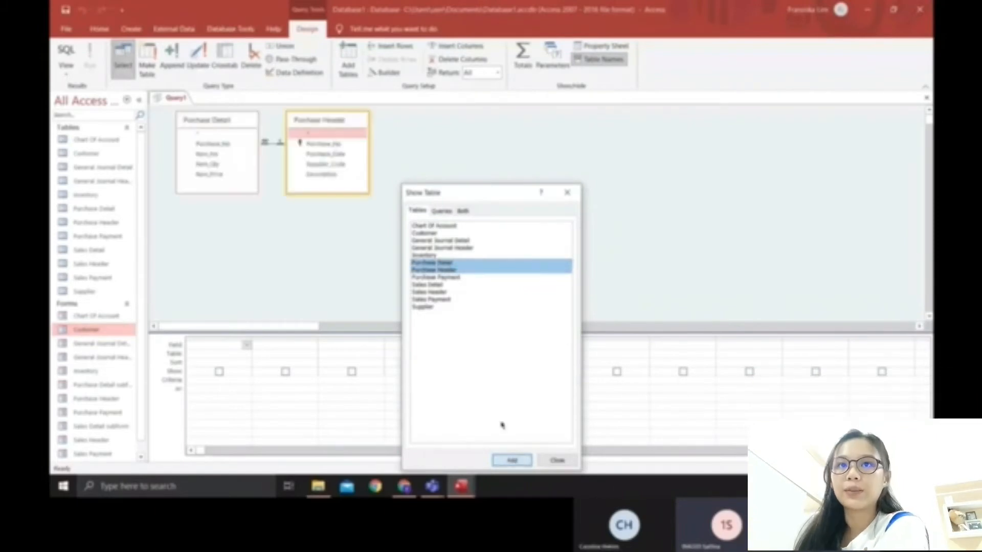
click(557, 460)
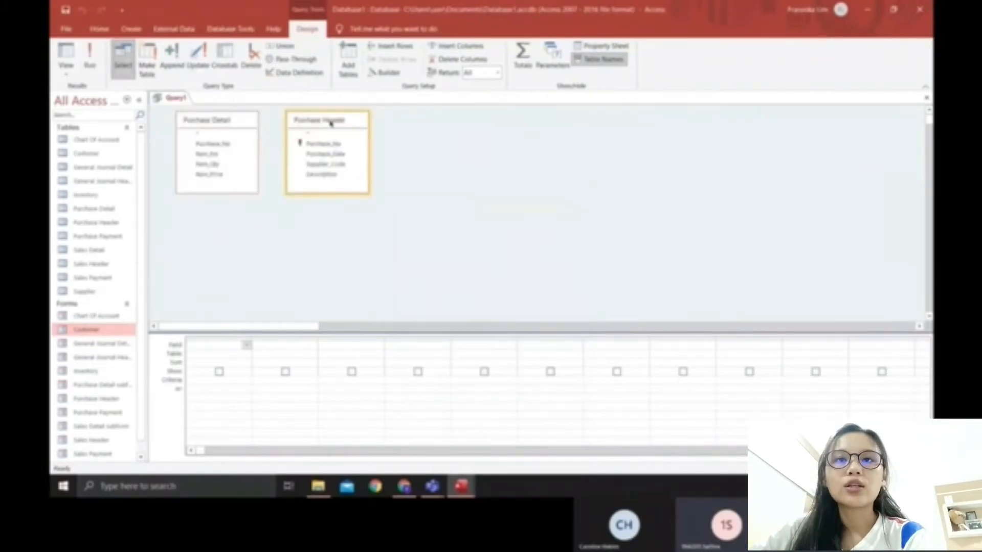
Move the Purchase Header table box lower and further away from Purchase Detail in the query diagram.
drag(332, 124, 417, 182)
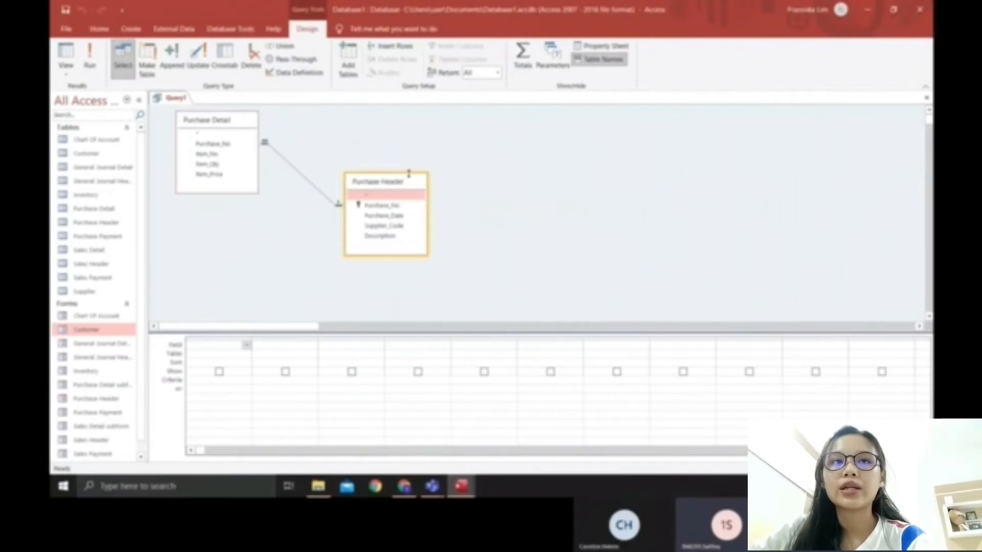
drag(409, 175, 411, 160)
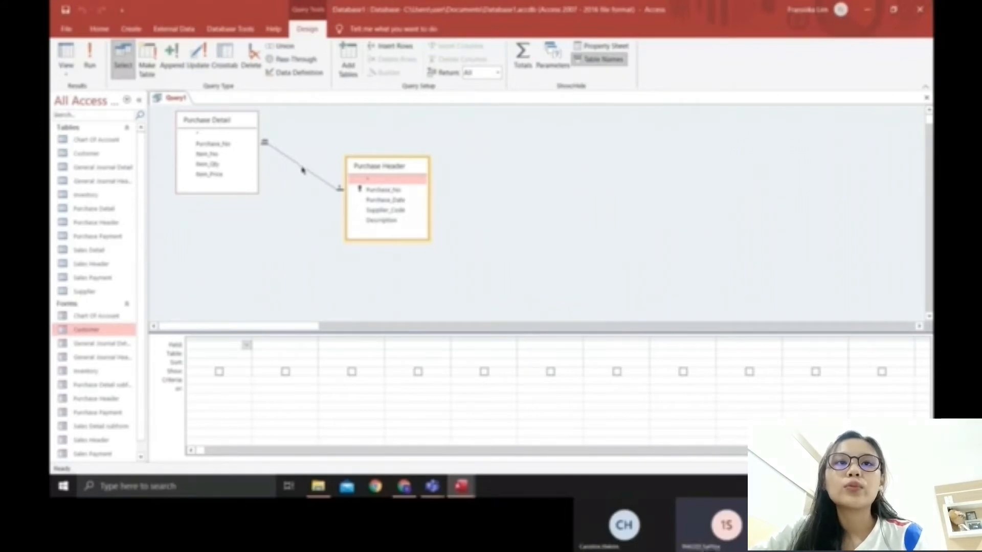
click(302, 167)
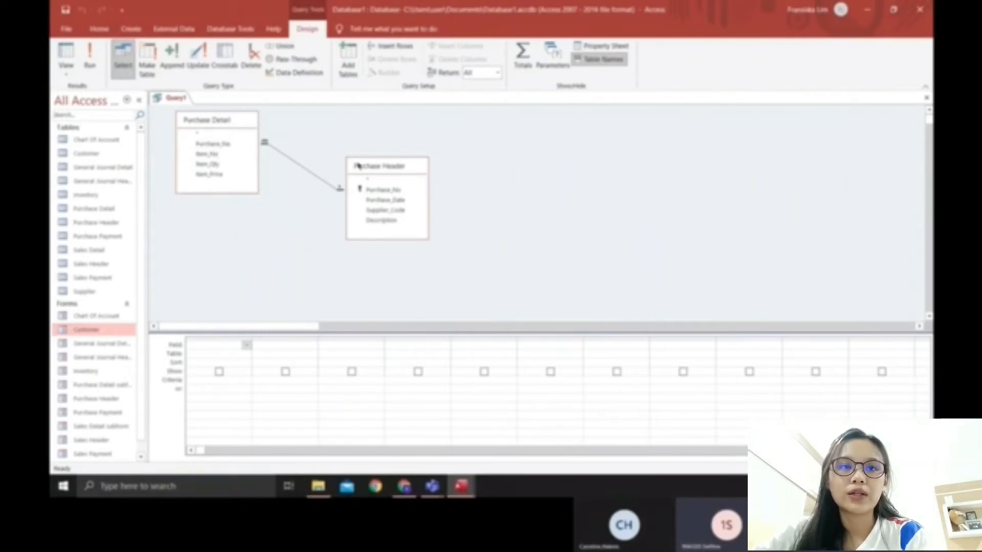
Add Purchase_No, Purchase_Date and Description from Purchase Header to the query grid, with all three fields shown.
drag(382, 191, 219, 346)
drag(401, 200, 287, 346)
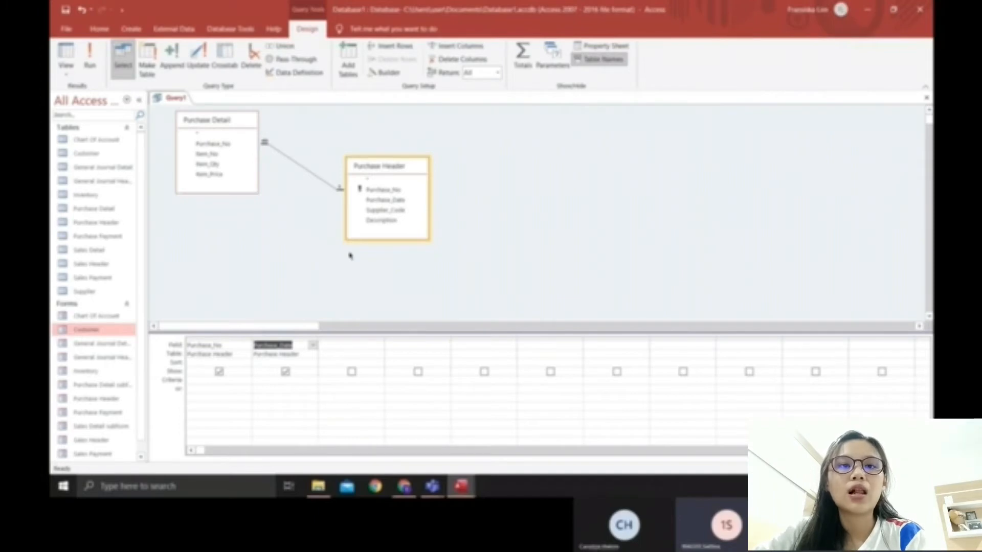
drag(350, 256, 333, 348)
click(316, 372)
right_click(316, 372)
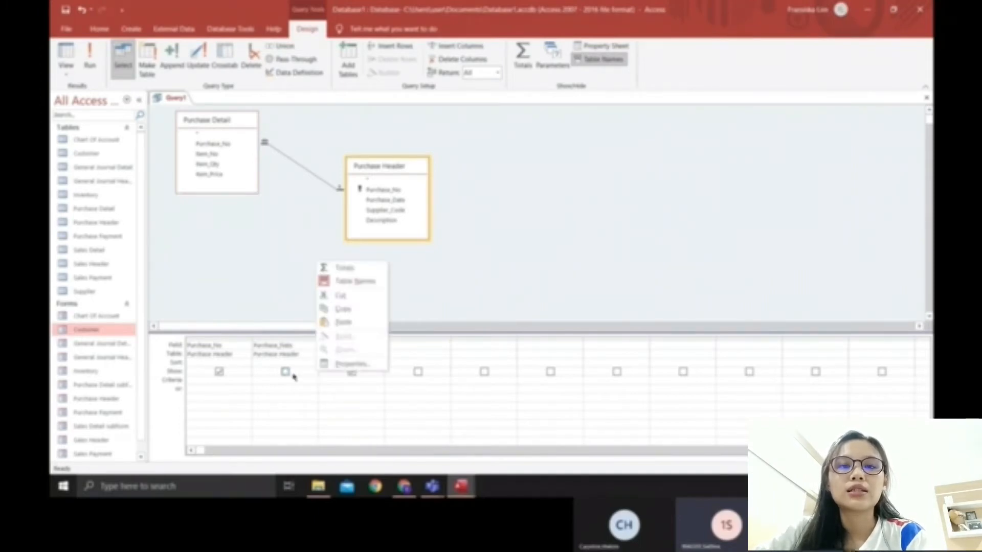
click(286, 372)
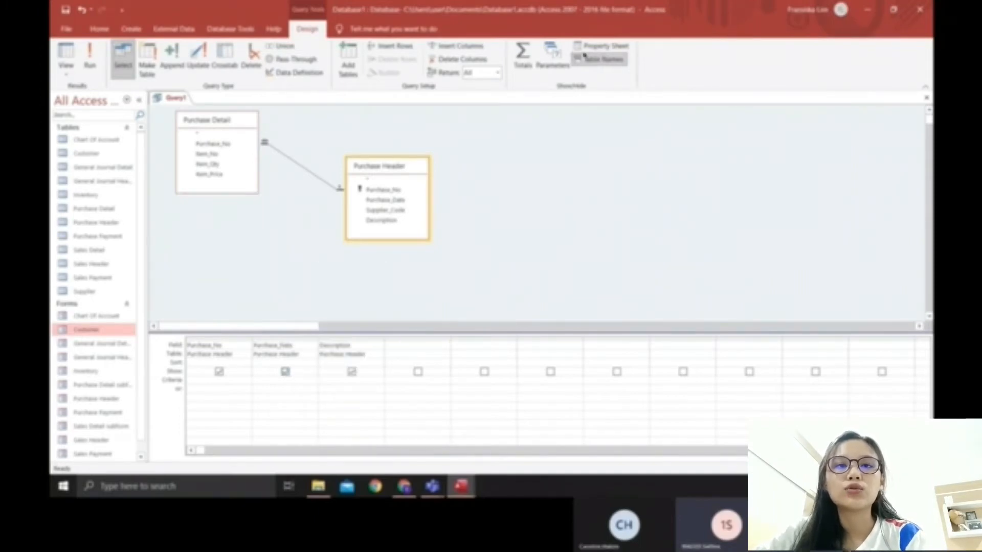
Turn on totals for the query and add a calculated column Acc No: 501 after Description.
click(529, 62)
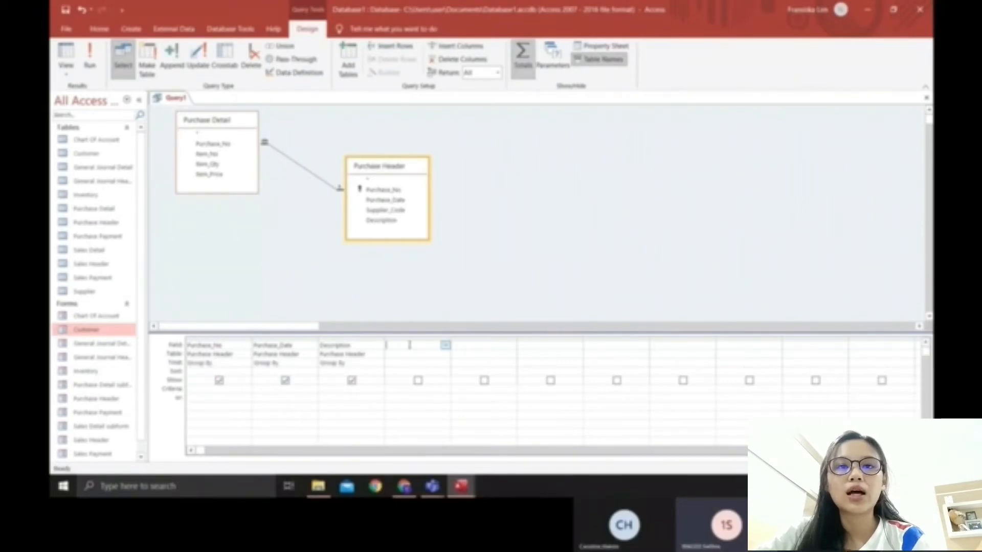
click(418, 344)
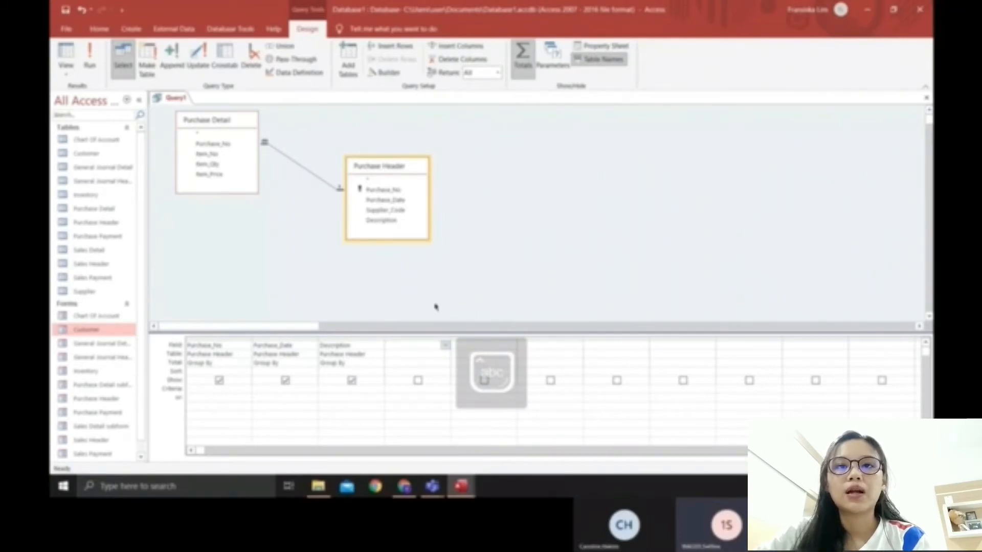
text(amount:)
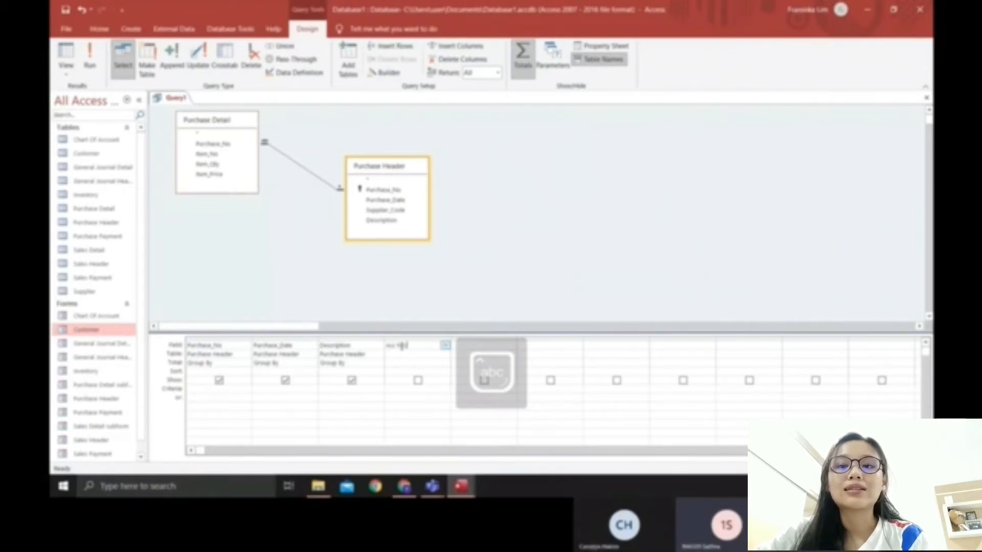
text( 501)
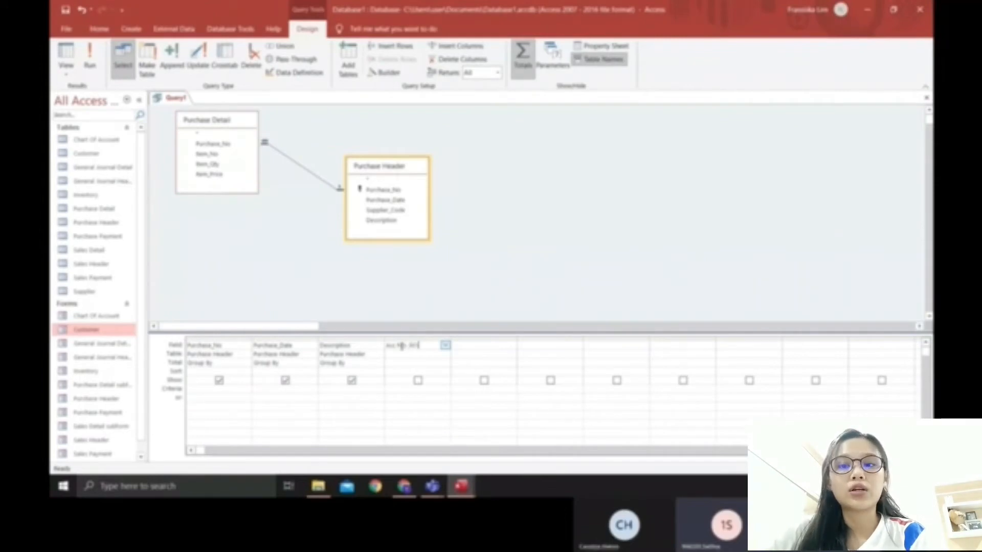
key(Return)
key(Caps_Lock)
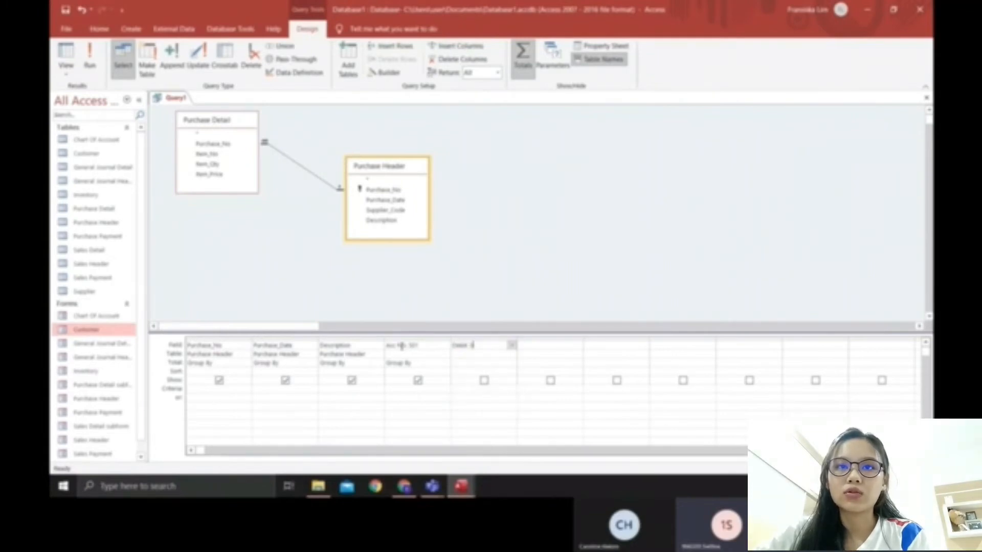
Add calculated Debit and Credit columns after the account number column.
key(Return)
key(Caps_Lock)
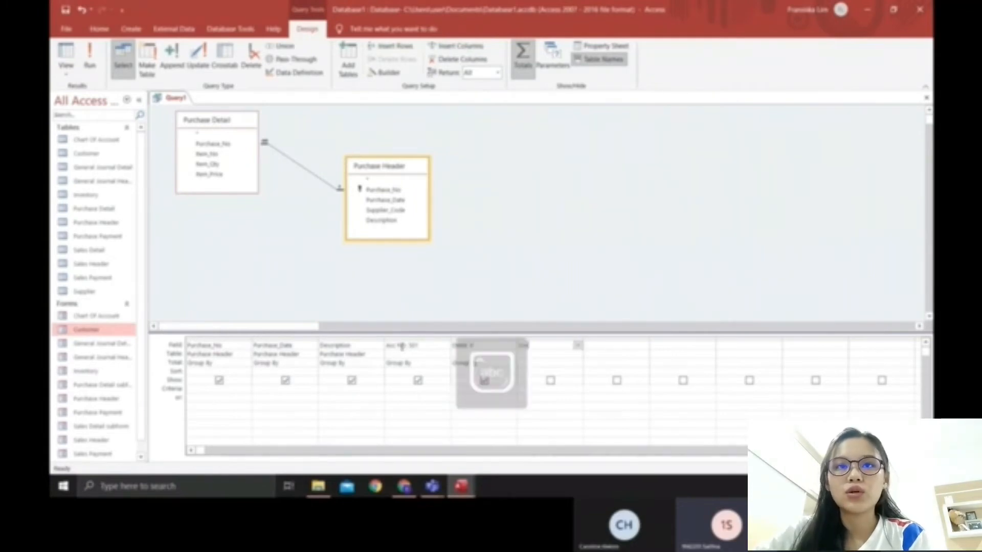
text(Cred)
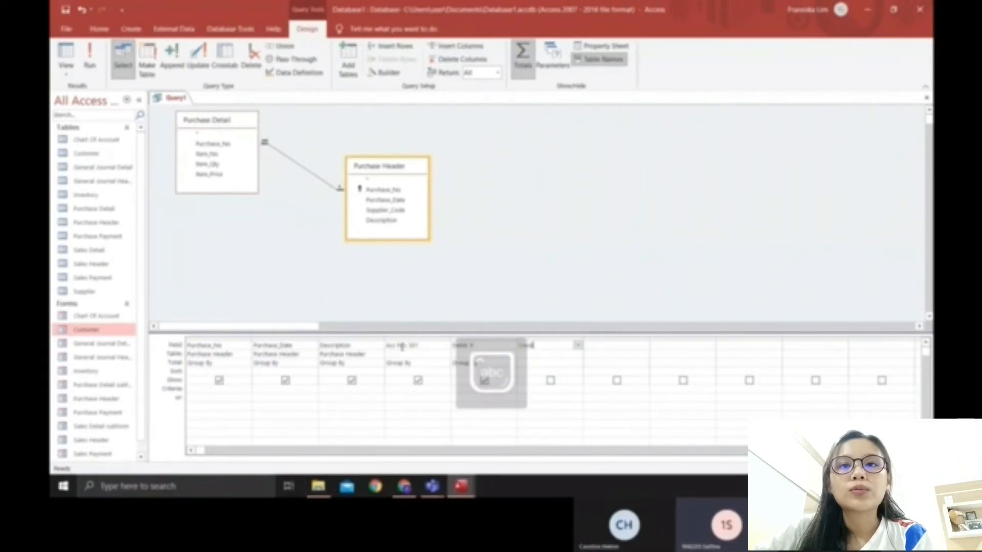
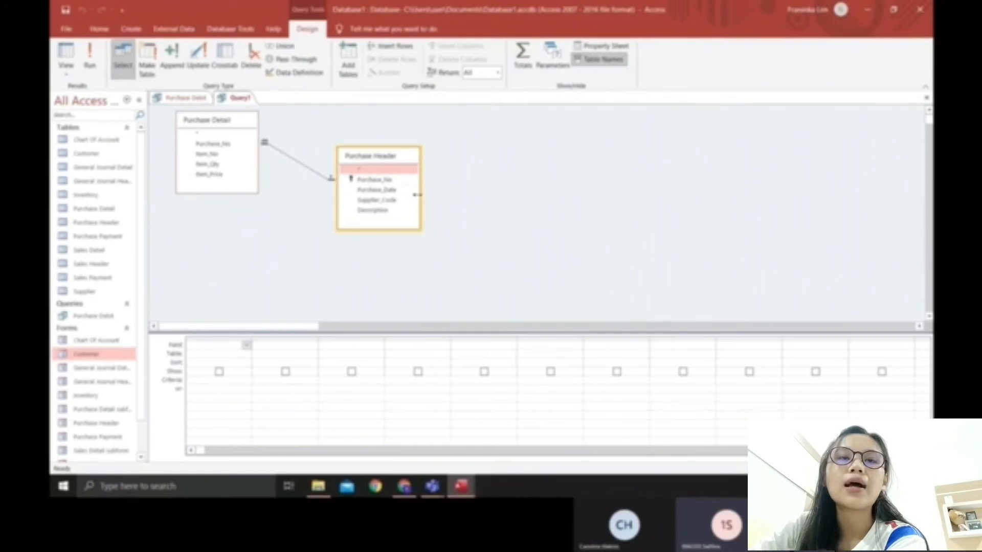
Fill the second purchase query's grid with Purchase_No, Purchase_Date and Description from Purchase Header.
drag(358, 179, 207, 345)
double_click(376, 189)
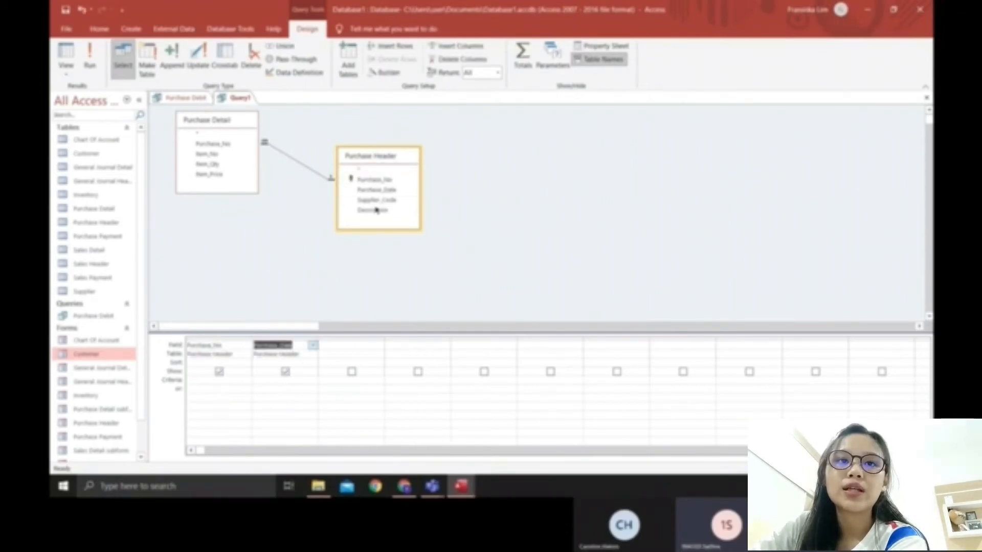
drag(378, 210, 366, 345)
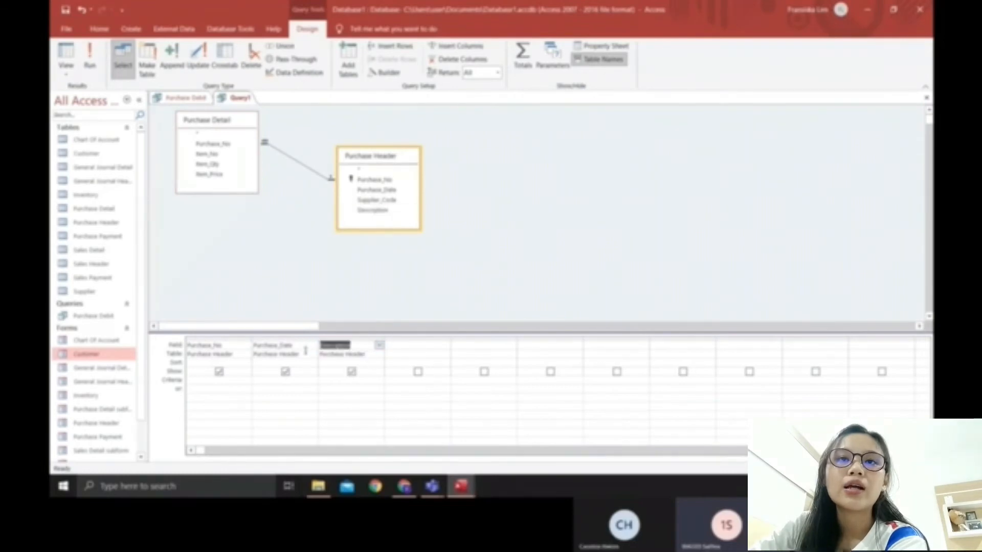
Add a calculated account number column Acc No: 501 after Description in the second purchase query.
click(424, 348)
text(A)
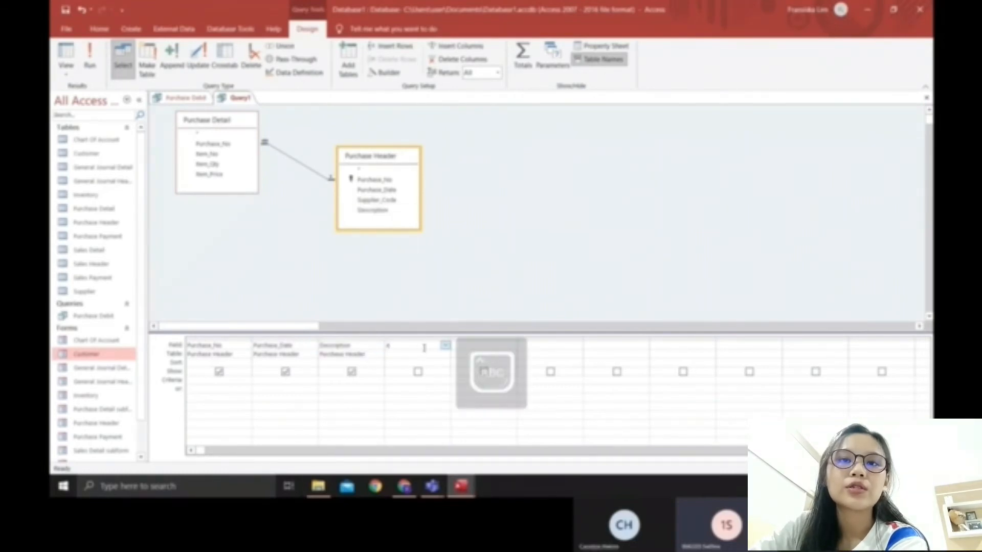
text(nd No)
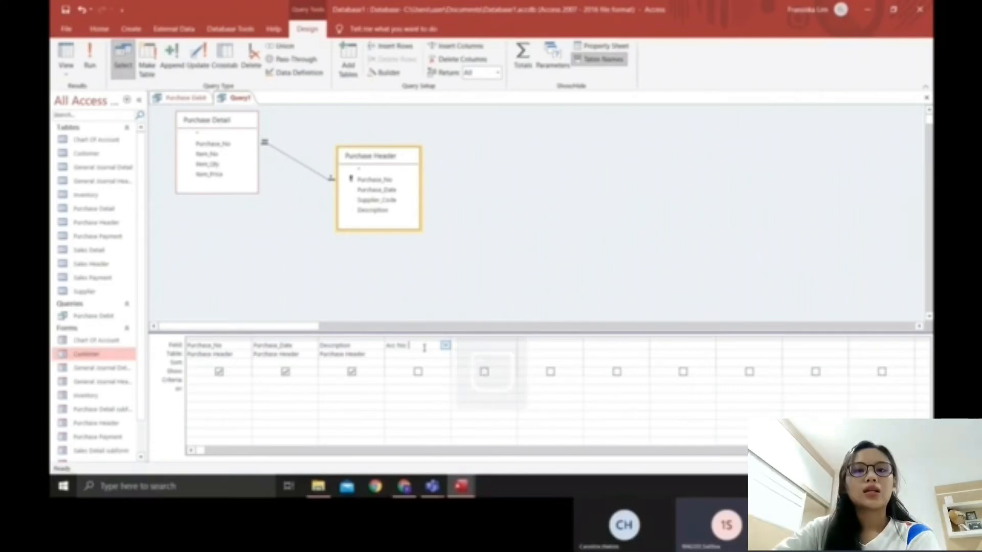
text(: [)
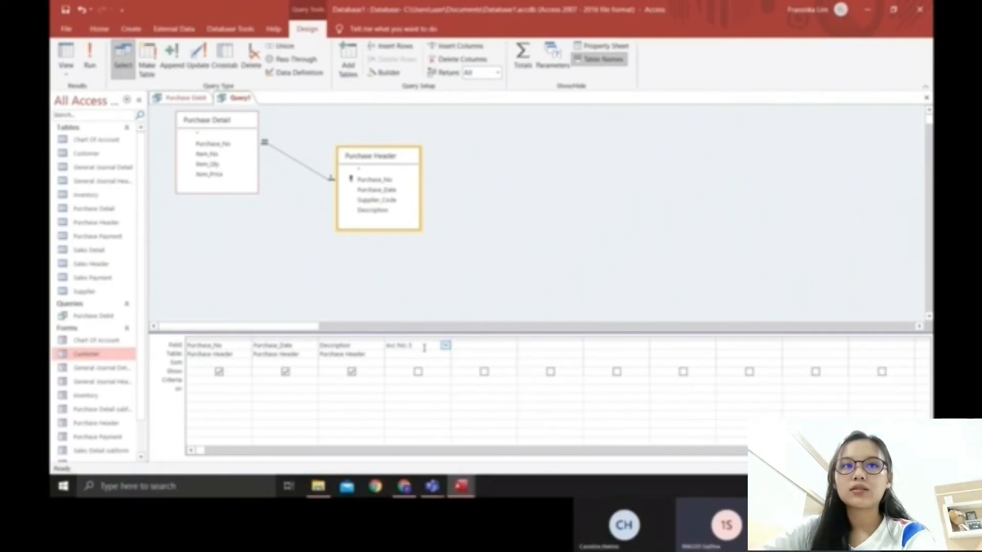
text(50)
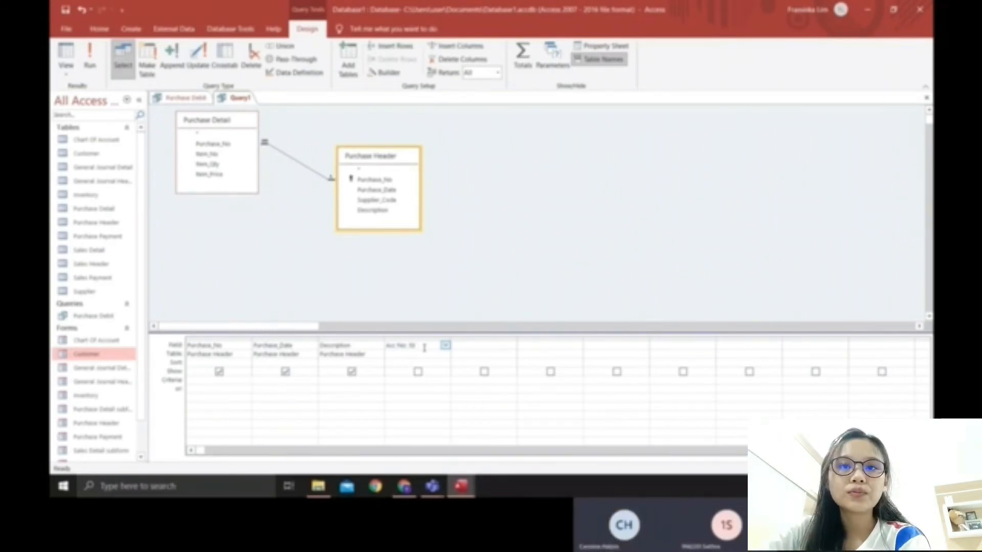
text(1)
key(Tab)
Add calculated columns Debit: 0 and Credit: 0 after the account number column.
text(Deb)
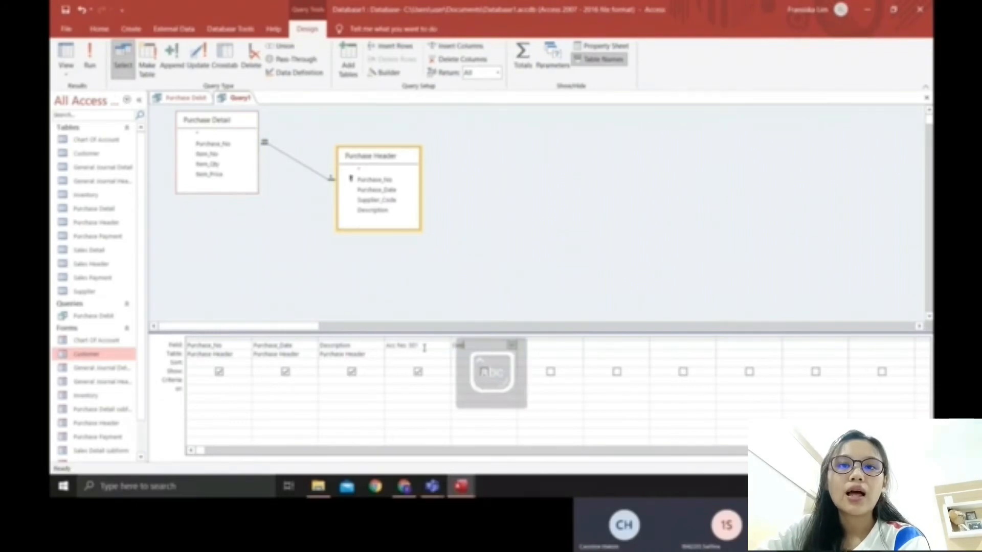
text(it)
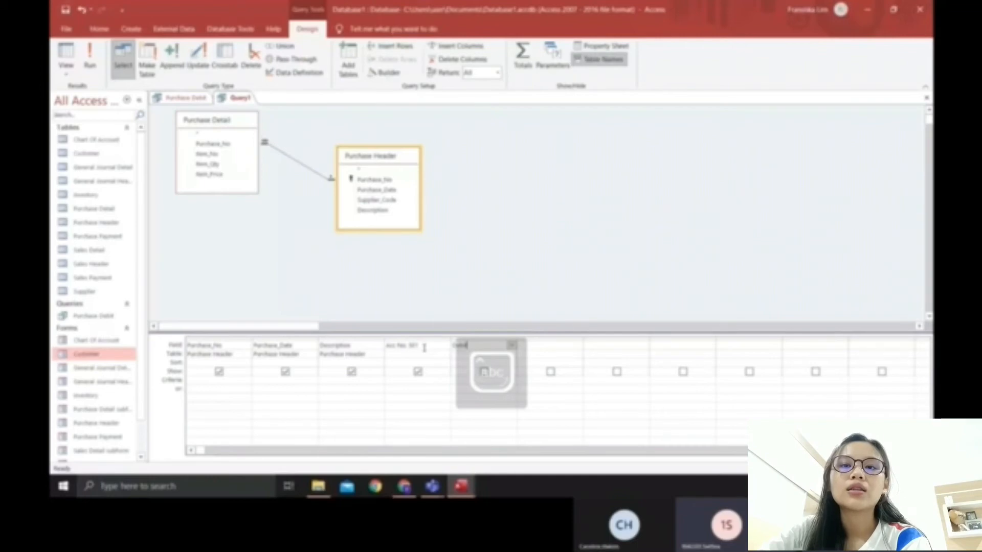
text(: 0)
key(Tab)
text(Credit: 0)
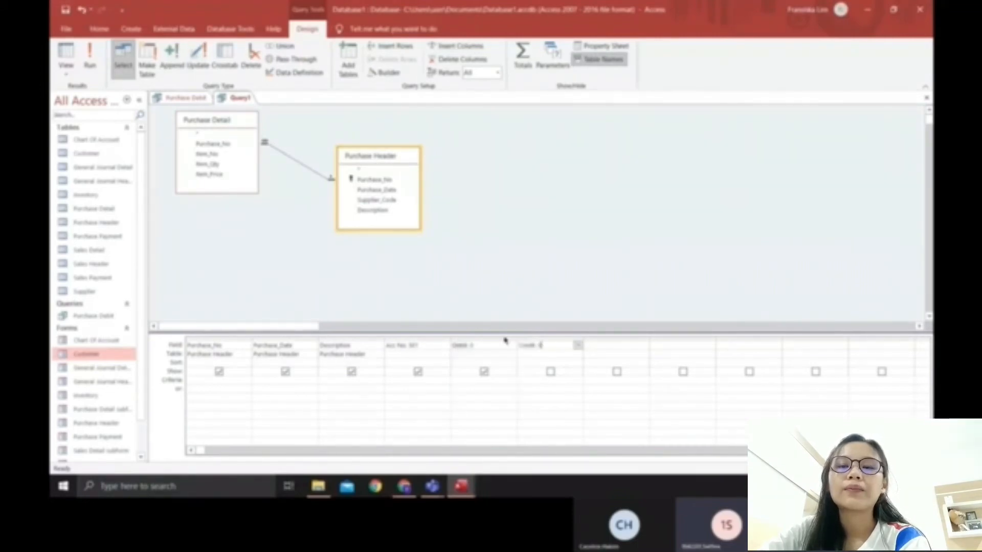
Change the account number column's value to 111 and turn on totals for the query.
click(435, 346)
text(111)
key(Tab)
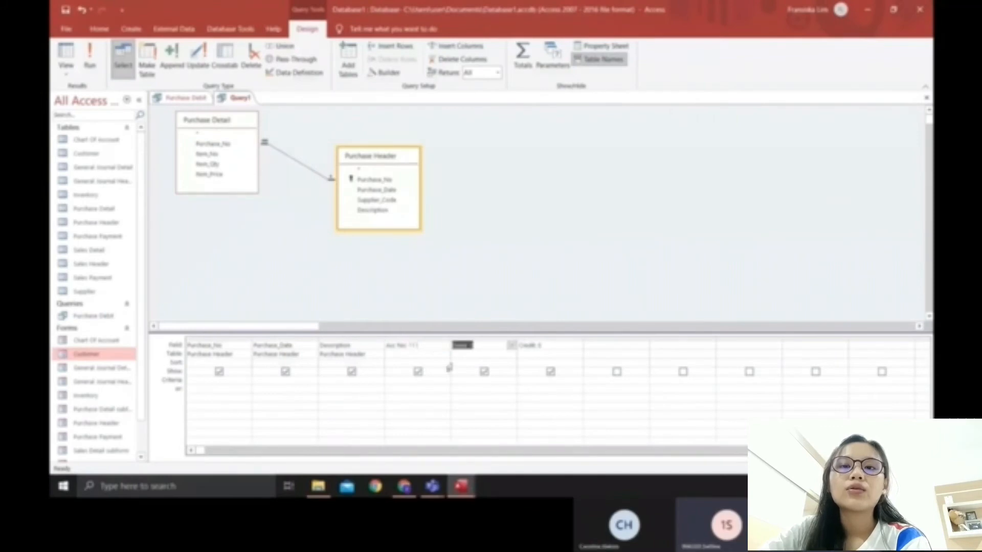
click(386, 397)
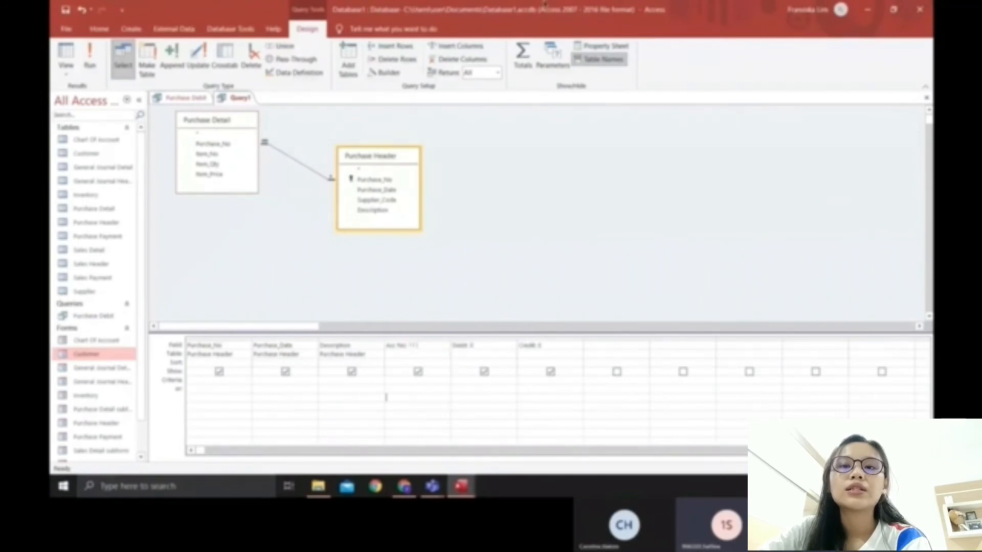
click(522, 53)
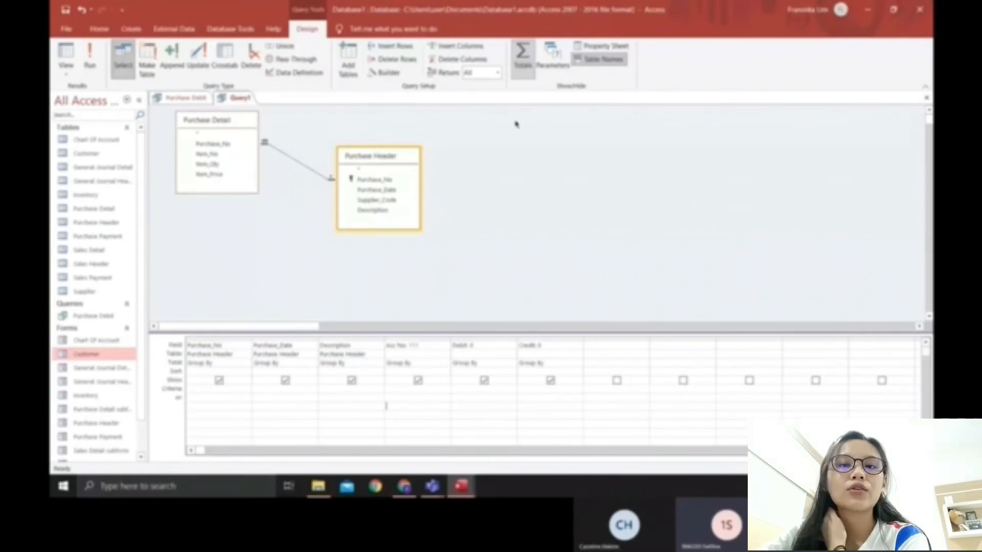
In the Credit column's expression, insert Item_Qty multiplied by Item_Price from the Purchase Detail table.
right_click(524, 345)
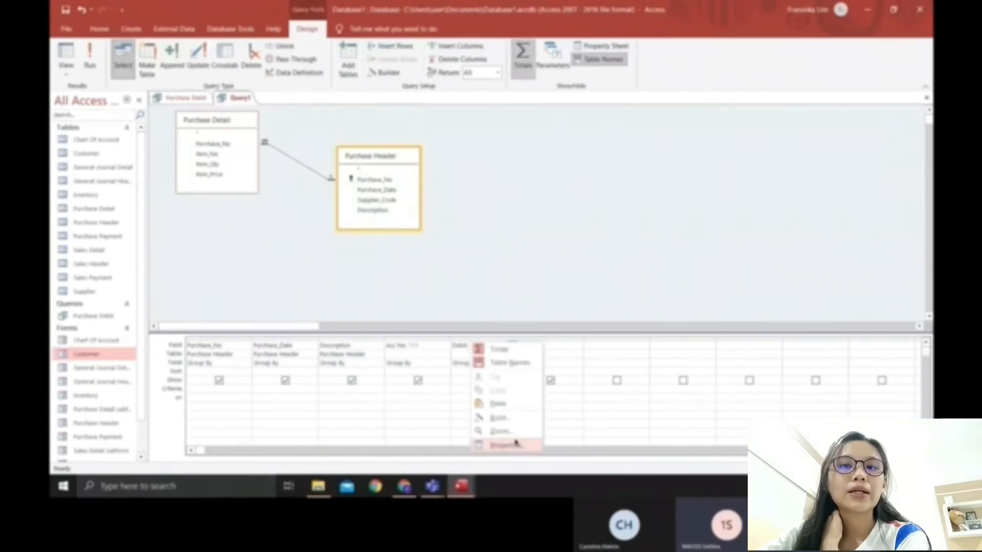
click(506, 435)
click(375, 200)
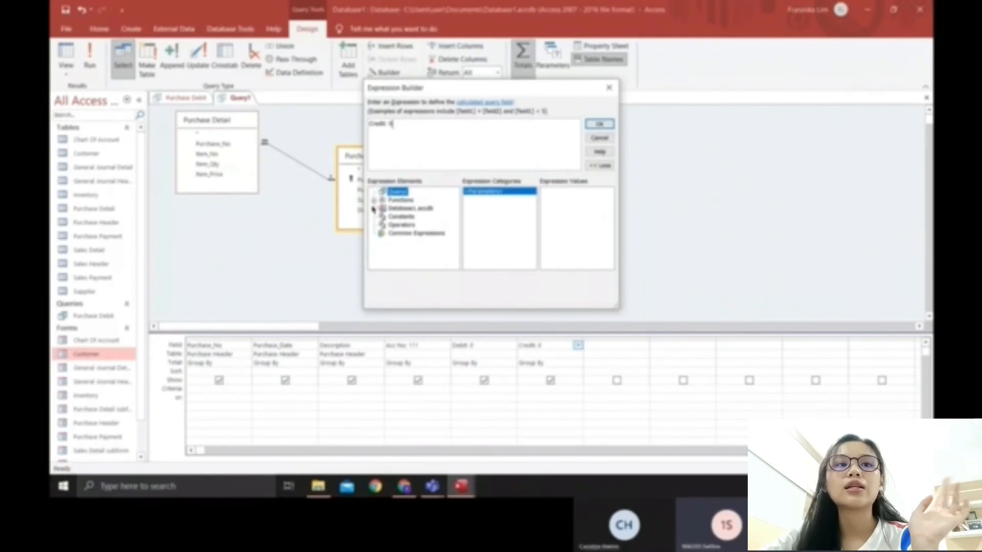
click(375, 208)
click(384, 217)
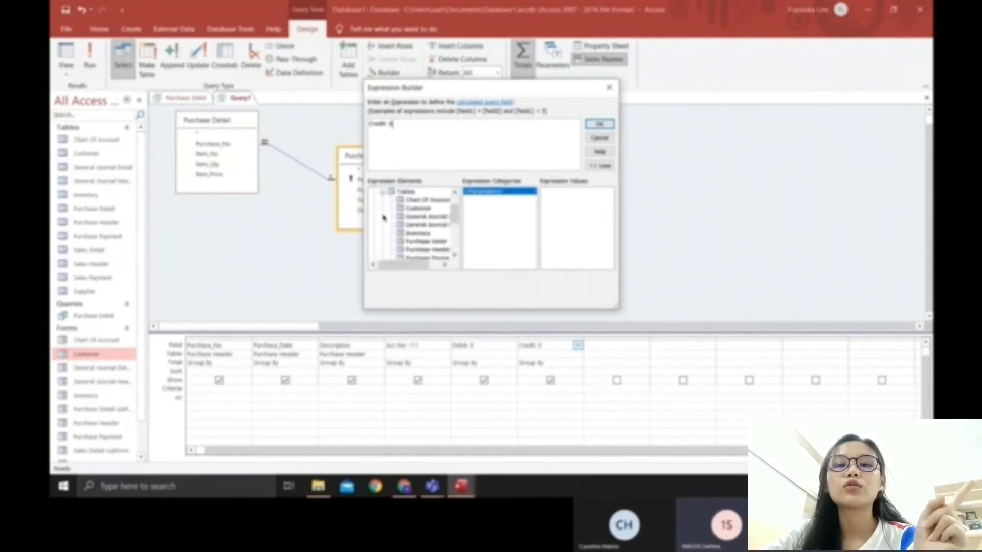
click(383, 194)
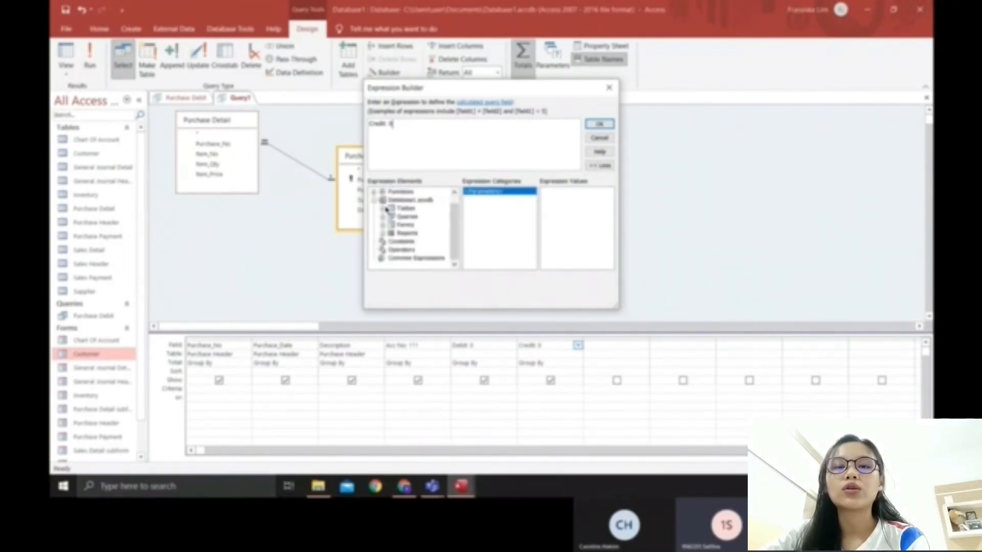
click(384, 211)
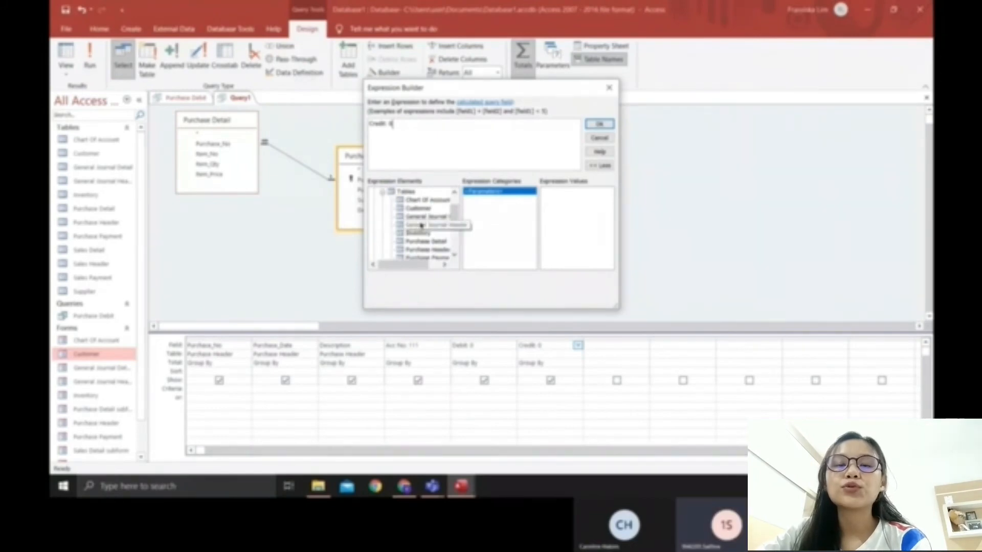
scroll(421, 225, down, 1)
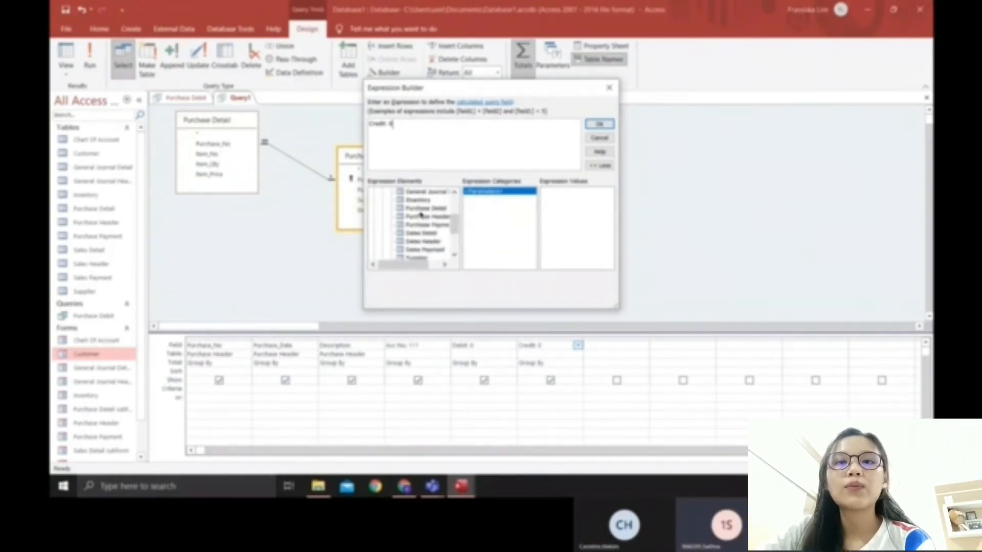
click(422, 209)
click(503, 205)
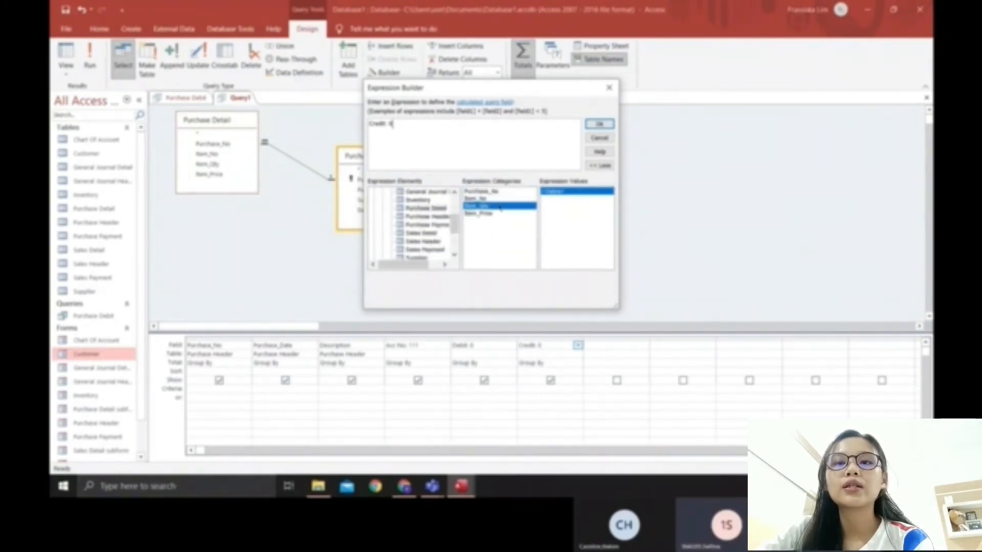
double_click(503, 207)
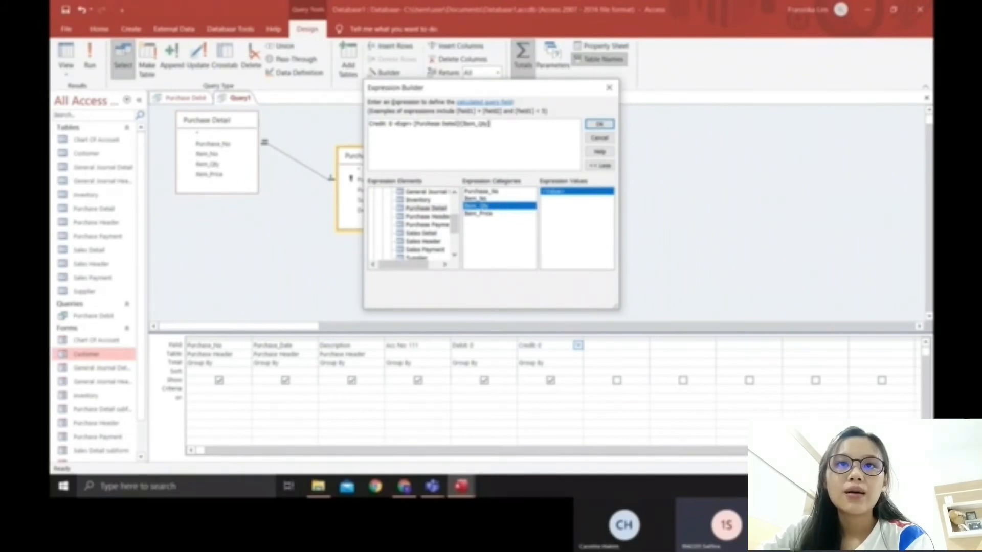
text(*)
double_click(500, 213)
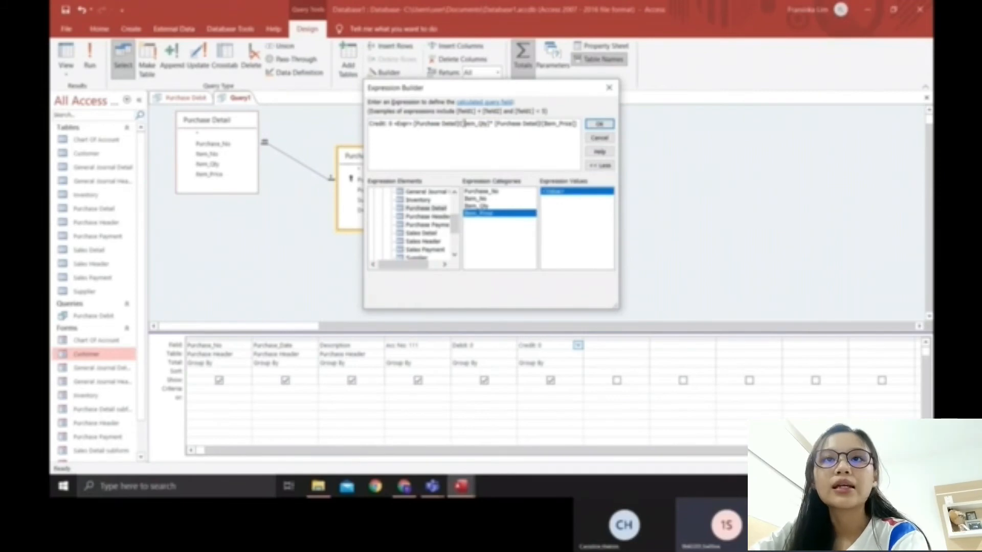
Replace the leading 0 and <Expr> placeholder with Sum around the quantity-times-price product, and accept the Credit expression.
double_click(402, 123)
key(Delete)
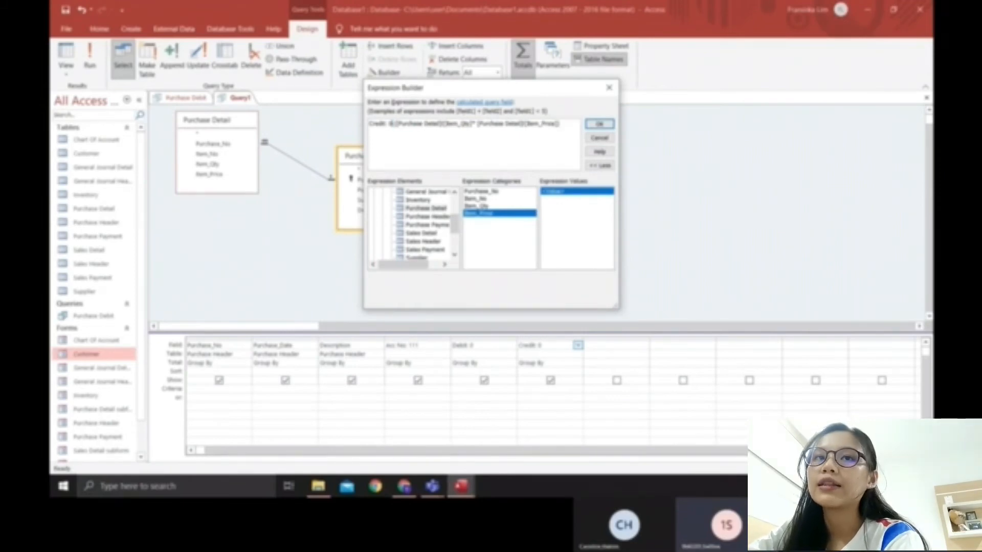
text(Sum)
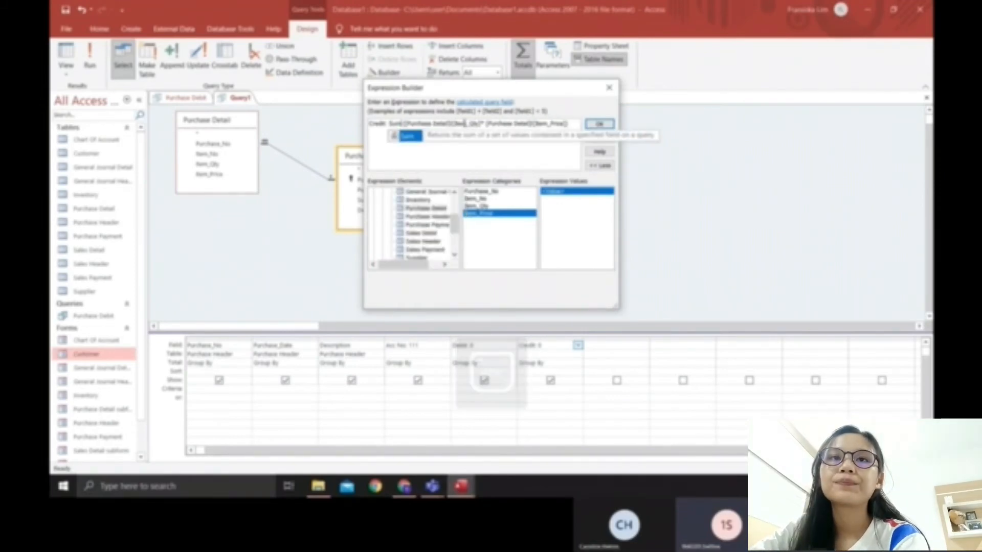
click(402, 123)
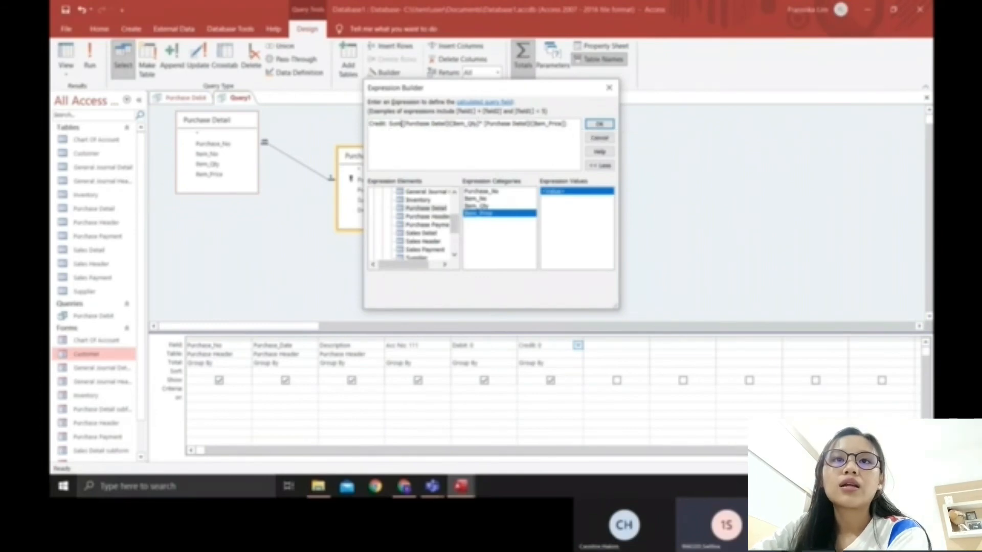
click(600, 124)
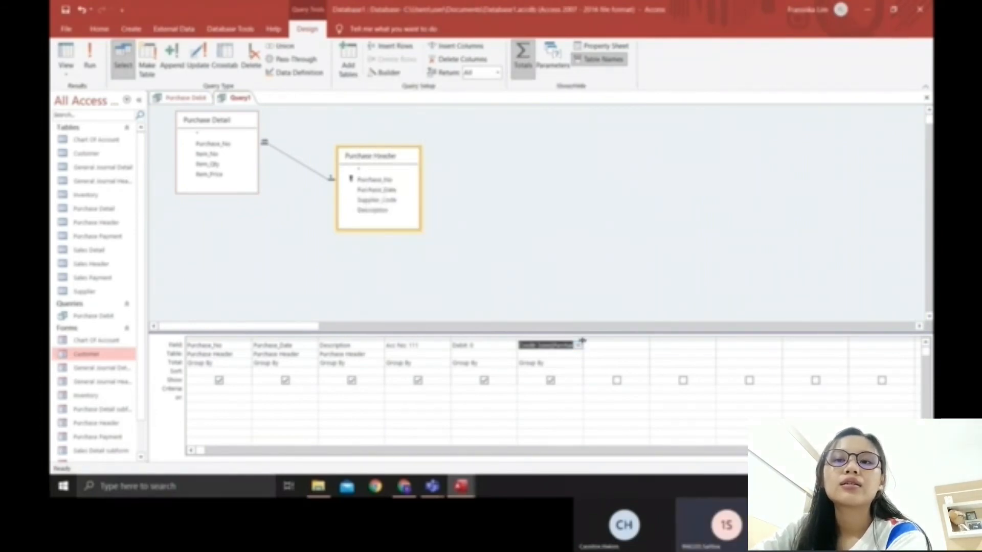
Widen the Credit column to fit, set its total to Expression, and save the query as Purchase Credit.
double_click(582, 341)
right_click(550, 363)
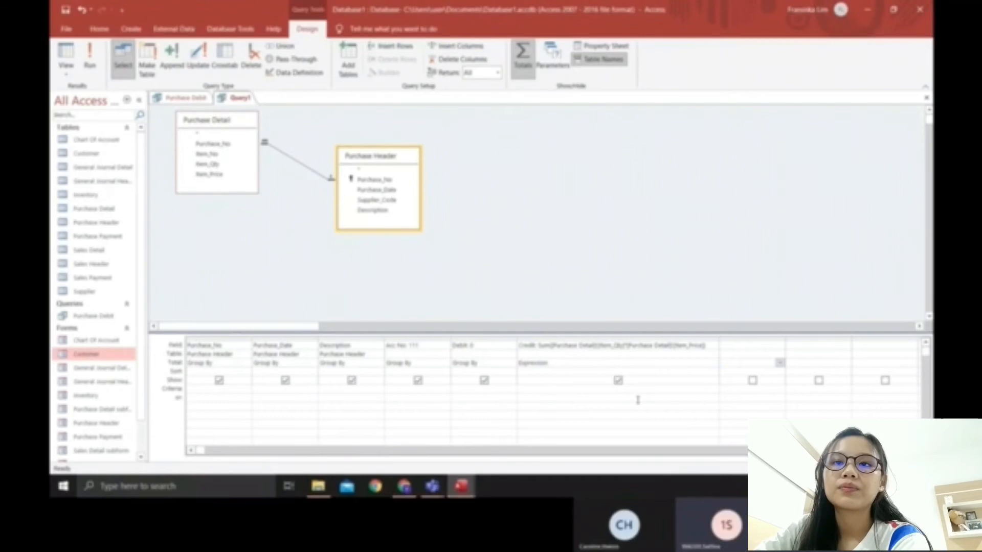
key(ctrl+s)
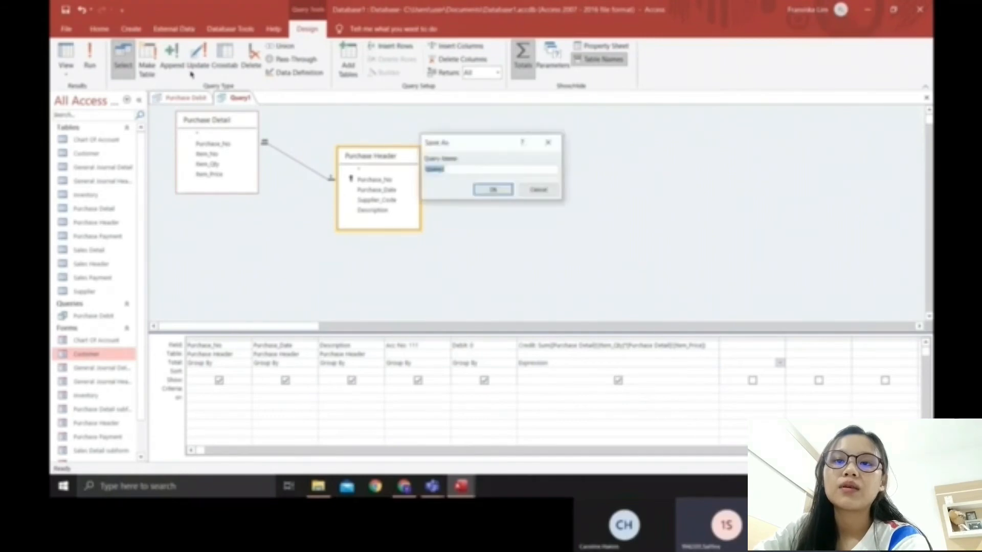
text(P)
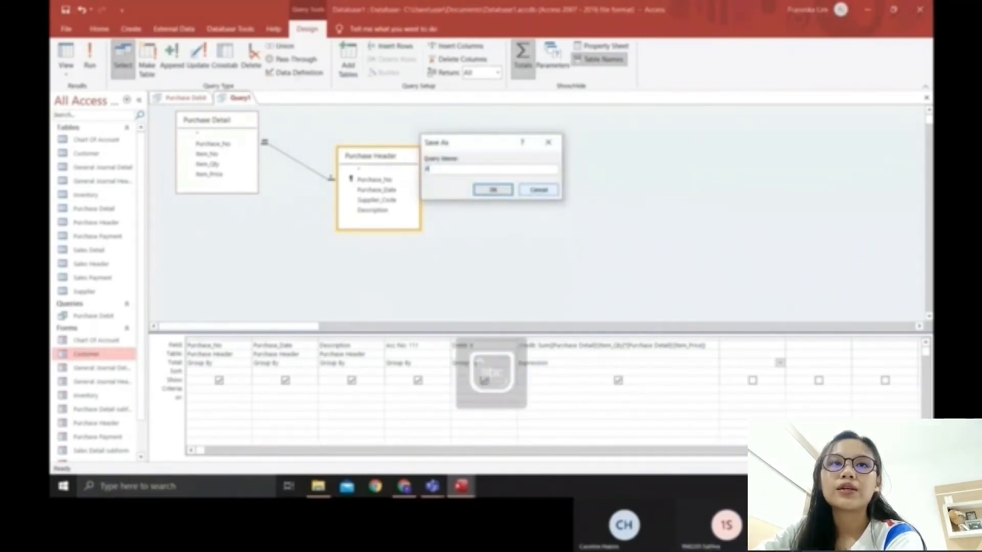
text(urchase Cre)
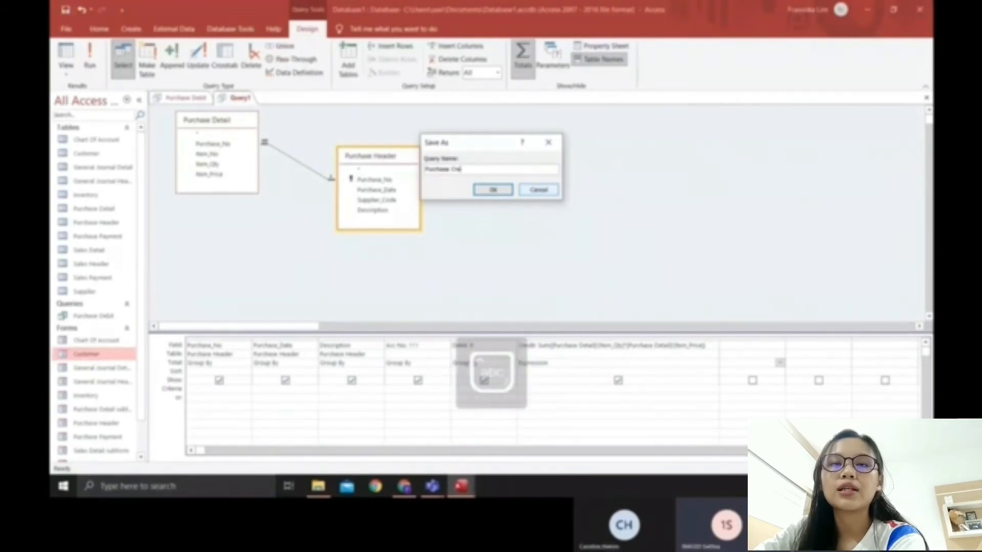
text(dit)
key(Return)
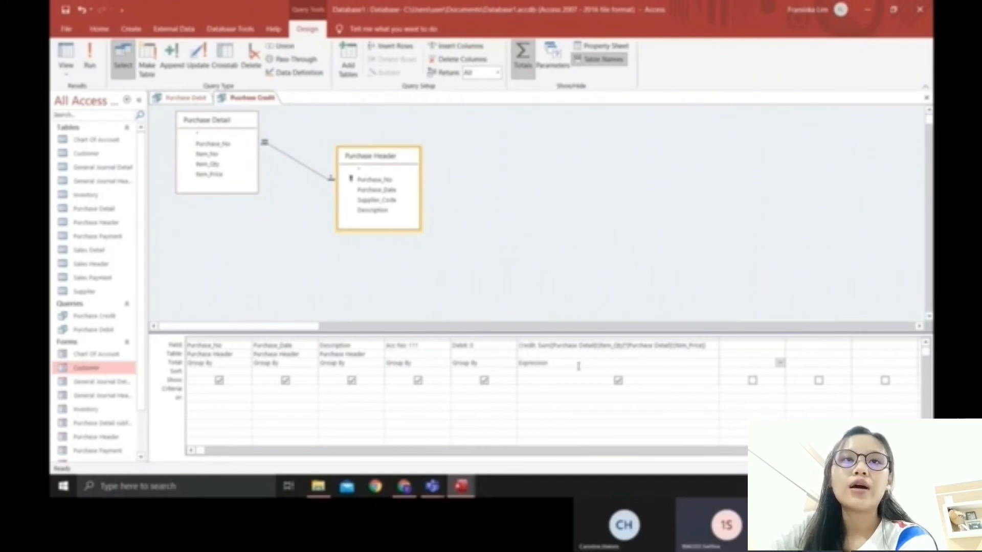
Create another query in SQL view and clear its default SELECT statement.
click(509, 363)
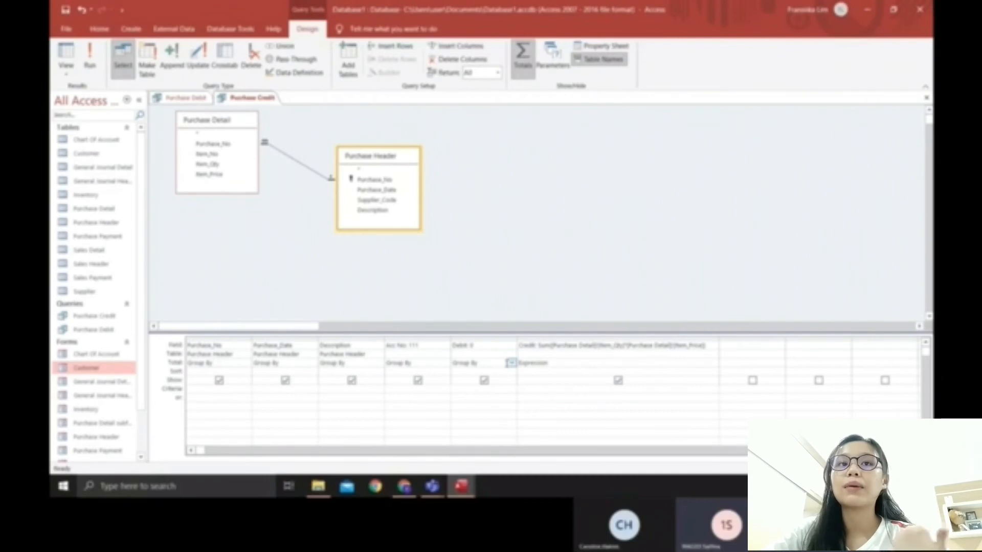
click(481, 457)
click(131, 30)
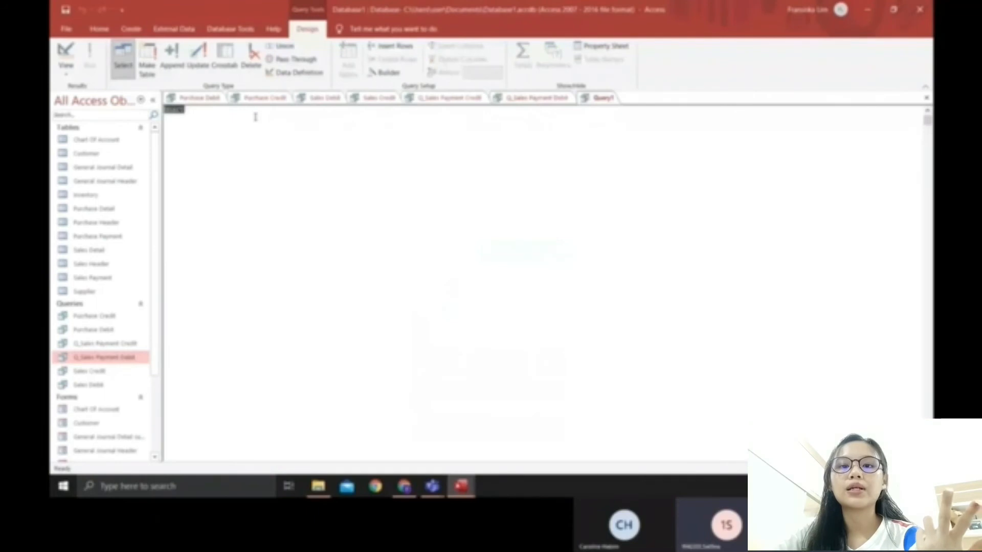
key(Delete)
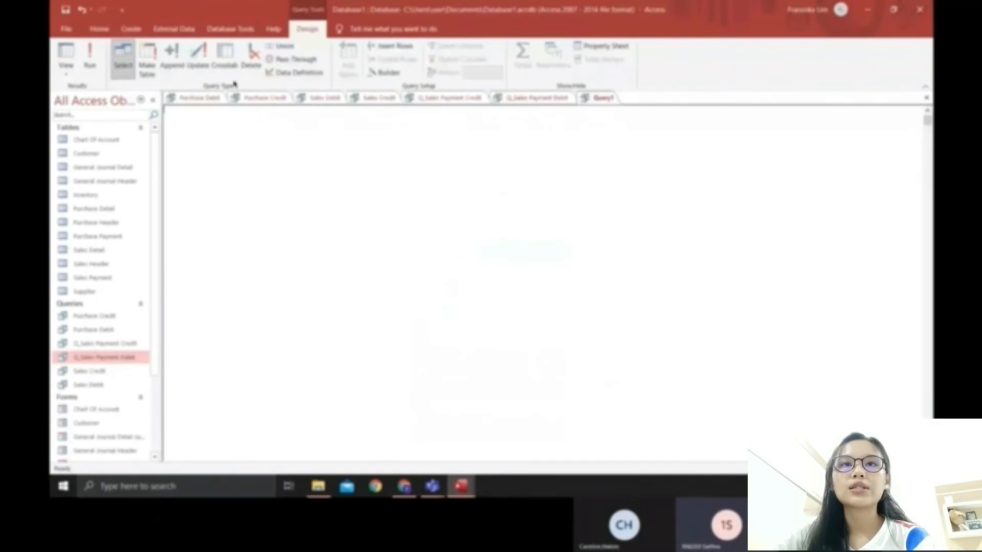
Copy the Purchase Debit query's SQL into the new query and add a UNION ALL line beneath it.
click(207, 99)
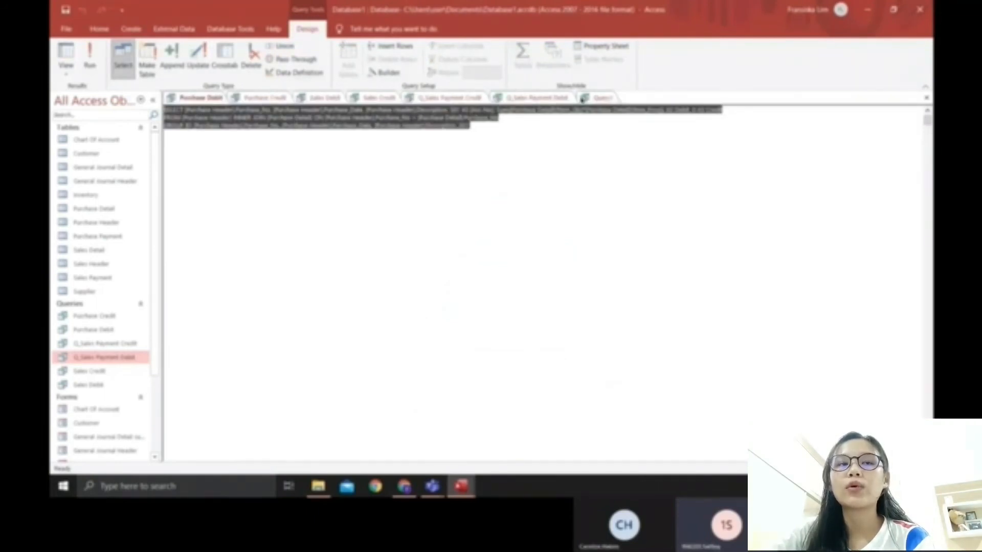
click(583, 98)
key(ctrl+v)
text(UN)
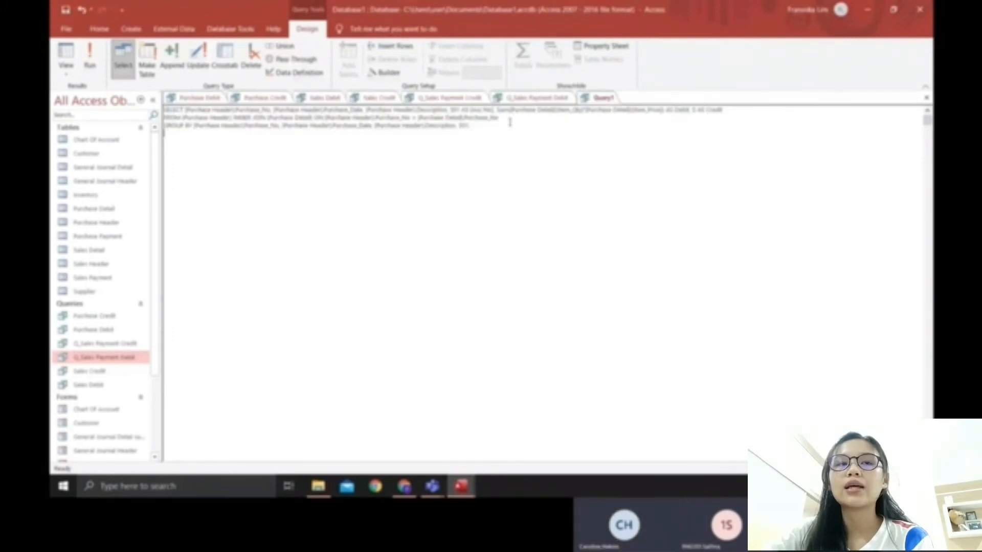
key(Return)
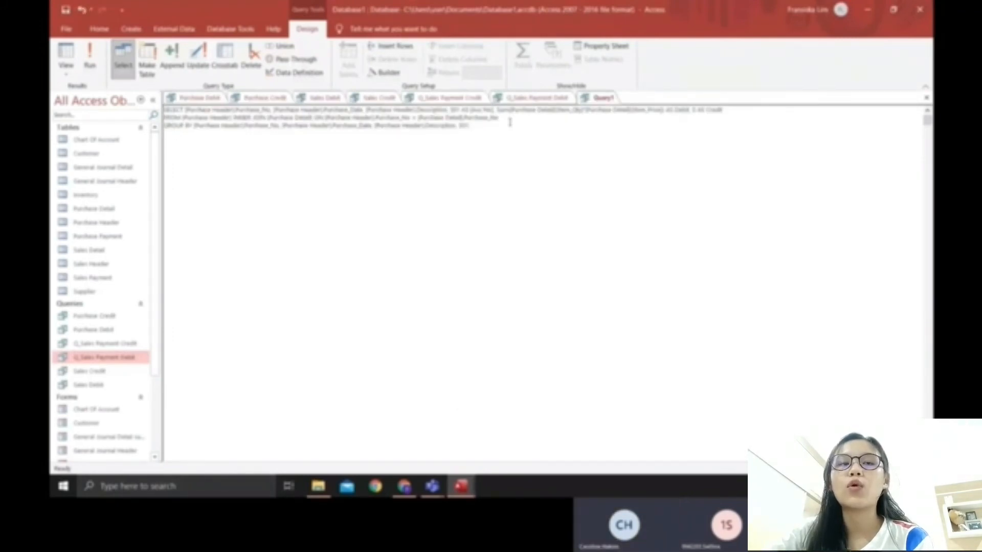
text(UNION ALL)
key(Return)
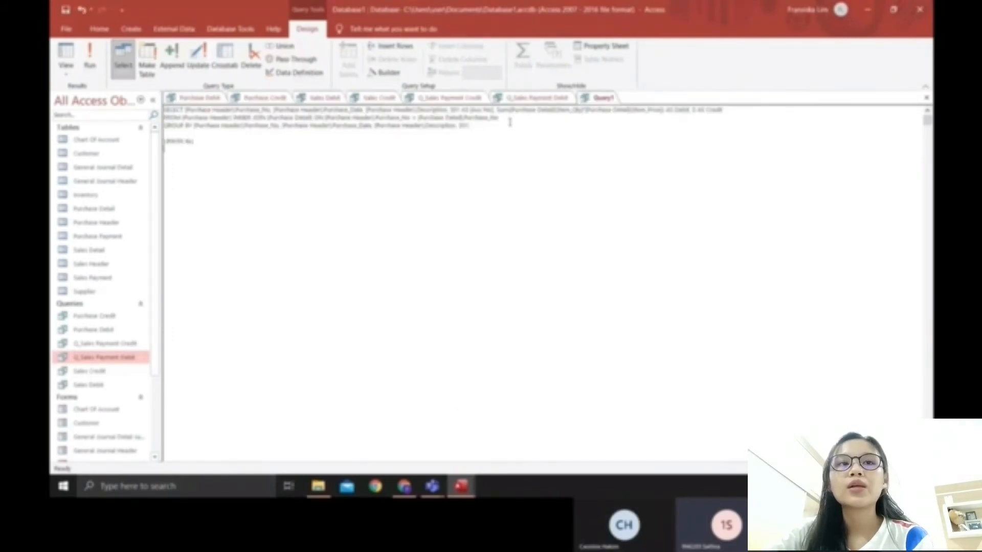
Add the Purchase Credit query's SQL beneath the first UNION ALL, followed by another UNION ALL line.
click(250, 101)
click(606, 101)
key(ctrl+v)
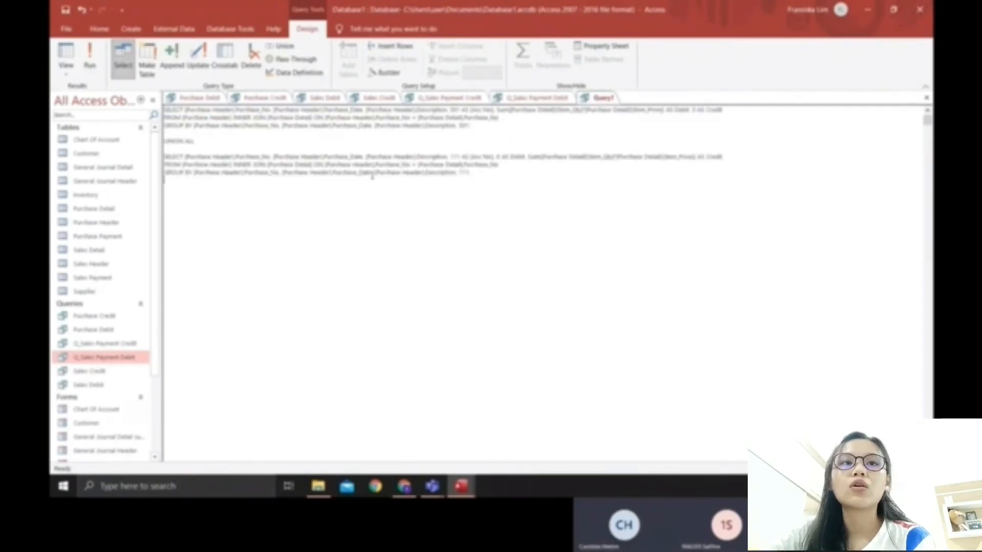
key(Return)
key(Return)
text(UNION ALL)
key(Return)
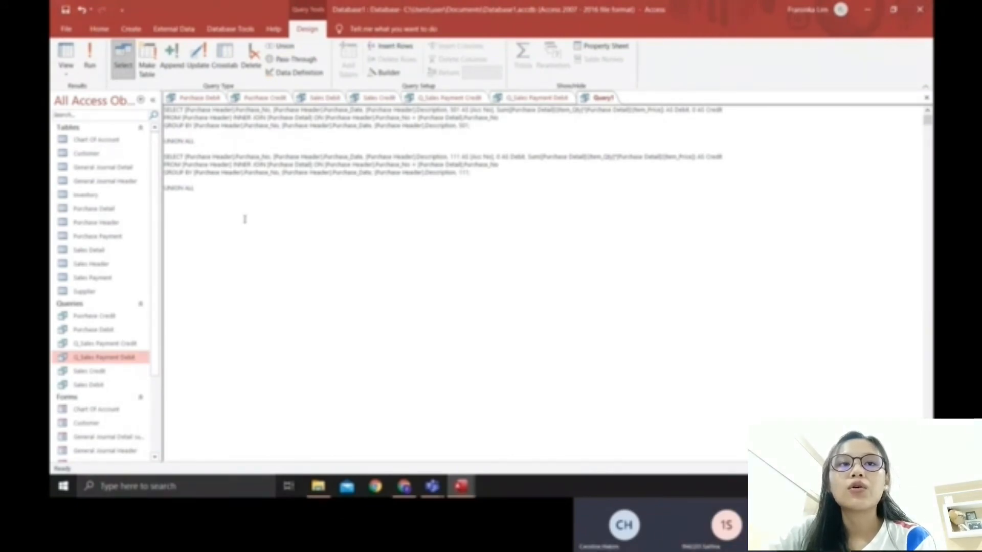
Append the Sales Debit query's SELECT statement to the union query and add a UNION ALL line after it.
text(SELECT [Sales Header].[Sales_No], [Sales Header].[Sales_Date], [Sales Header].[Description], 112 AS [Acc No], Sum([Sales Detail].[Item_Qty]*[Sales Detail].[Item_Price]) AS Debit, 0 AS Credit FROM [Sales Header] INNER JOIN [Sales Detail] ON [Sales Header].[Sales_No] = [Sales Detail].[Sales_No] GROUP BY [Sales Header].[Sales_No], [Sales Header].[Sales_Date], [Sales Header].[Description], 113)
key(Return)
key(Return)
text(UNION ALL)
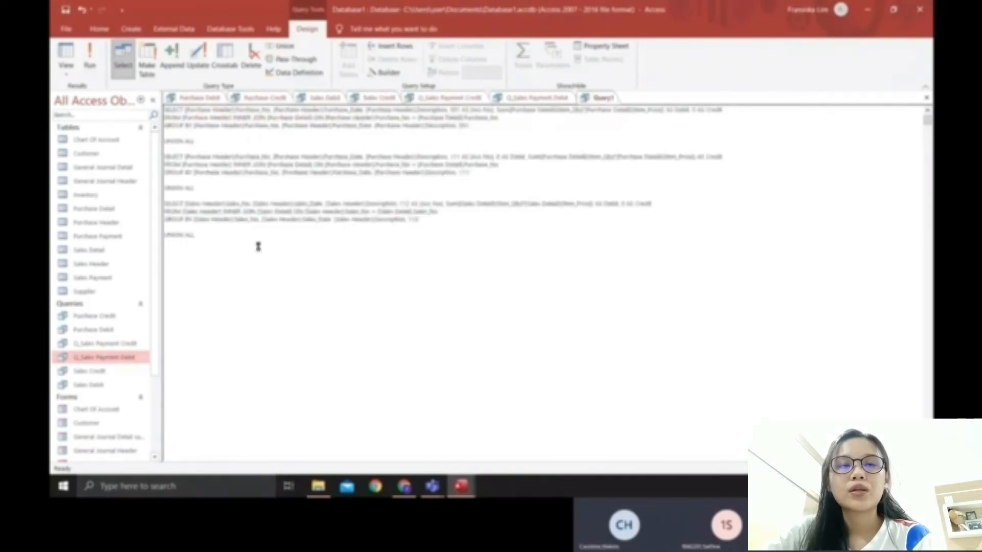
Append the Sales Credit query's SELECT statement and follow it with UNION ALL.
key(Return)
key(Return)
text(SELECT [Sales Header].Sales_No, [Sales Header].Sales_Date, [Sales Header].Description, 401 AS [Acc No], 0 AS Debit, Sum([Sales Detail]![Item_Qty]*[Sales Detail]![Item_Price]) AS Credit FROM [Sales Header] INNER JOIN [Sales Detail] ON [Sales Header].Sales_No = [Sales Detail].Sales_No GROUP BY [Sales Header].Sales_No, [Sales Header].Sales_Date, [Sales Header].Description, 401)
key(Return)
key(Return)
text(UN)
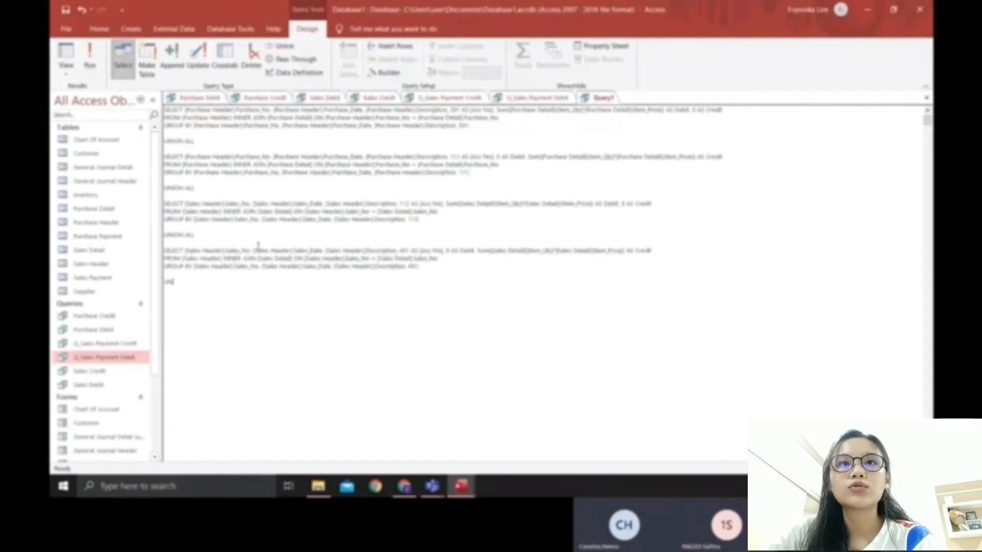
text(ION ALL)
key(Return)
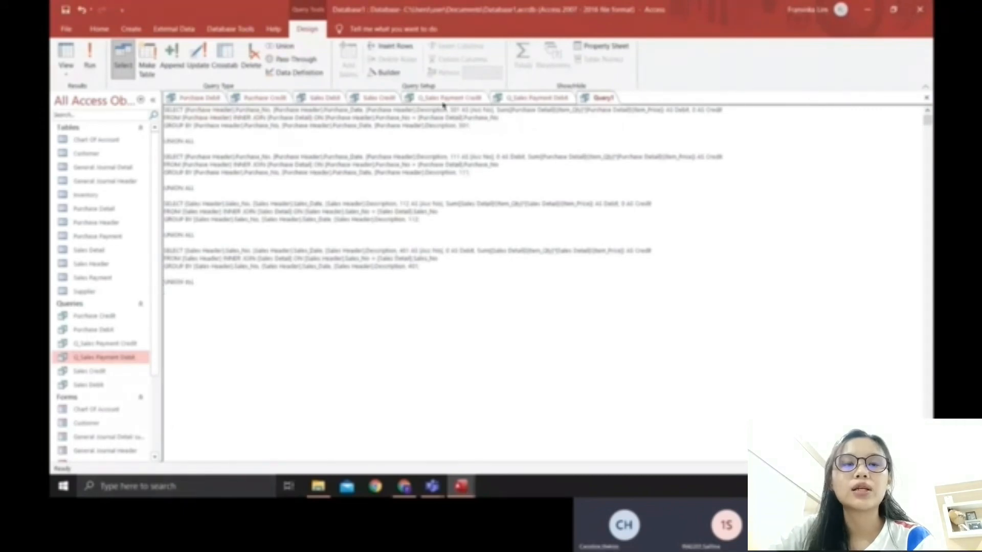
Copy the Q_Sales Payment Credit query's SQL into the union query and add UNION ALL beneath it.
click(444, 99)
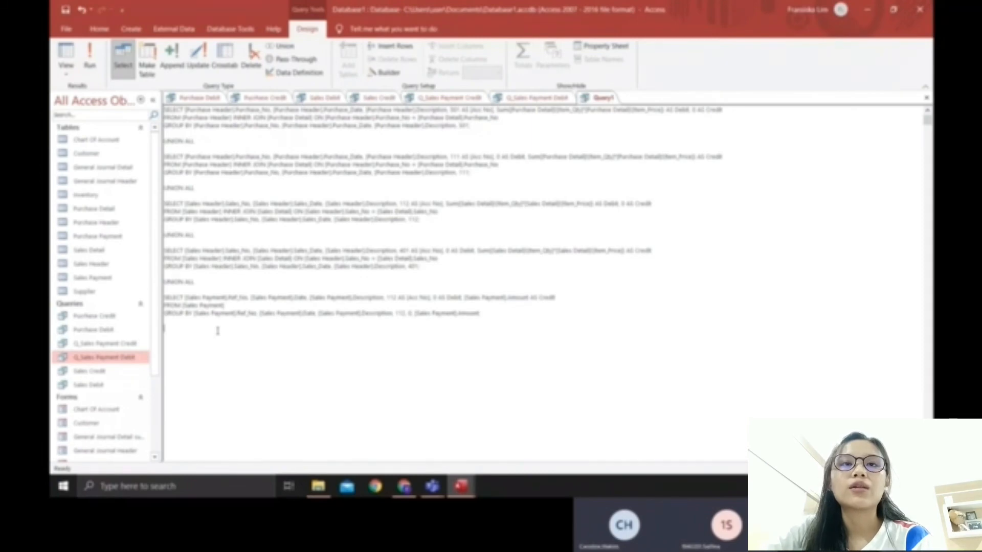
text(UNION)
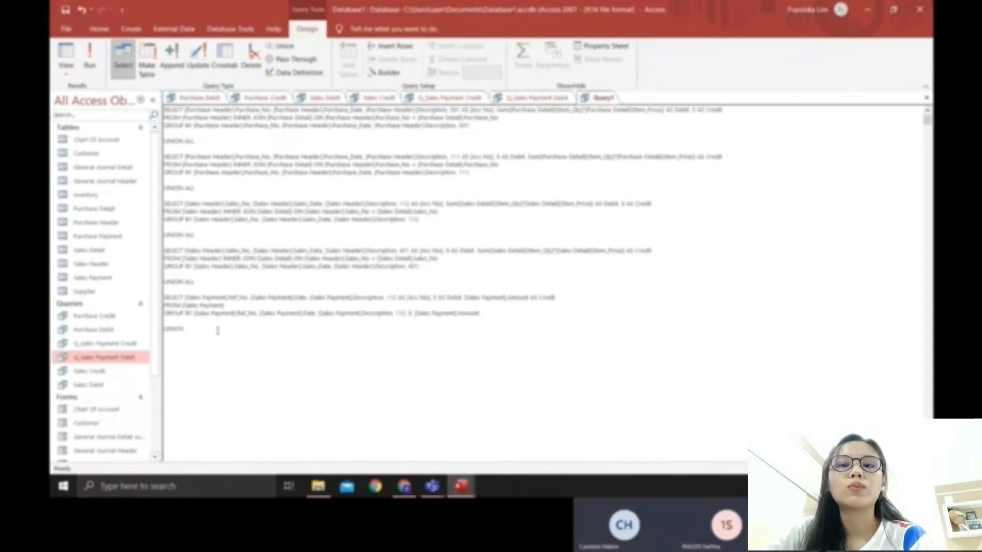
text( ALL)
key(Return)
Copy the Q_Sales Payment Debit query's SQL into the union query, add UNION ALL, and save the query.
click(530, 101)
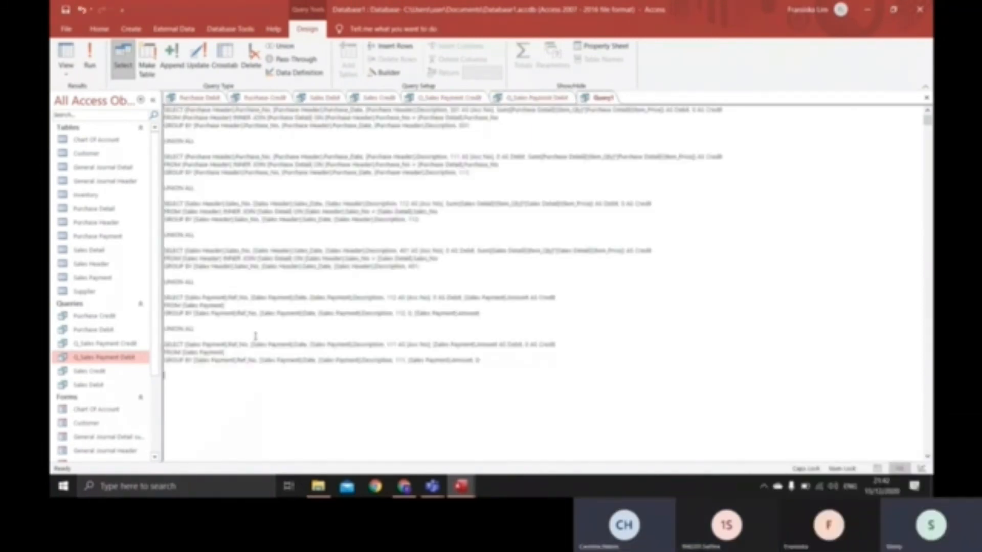
text(UNION ALL)
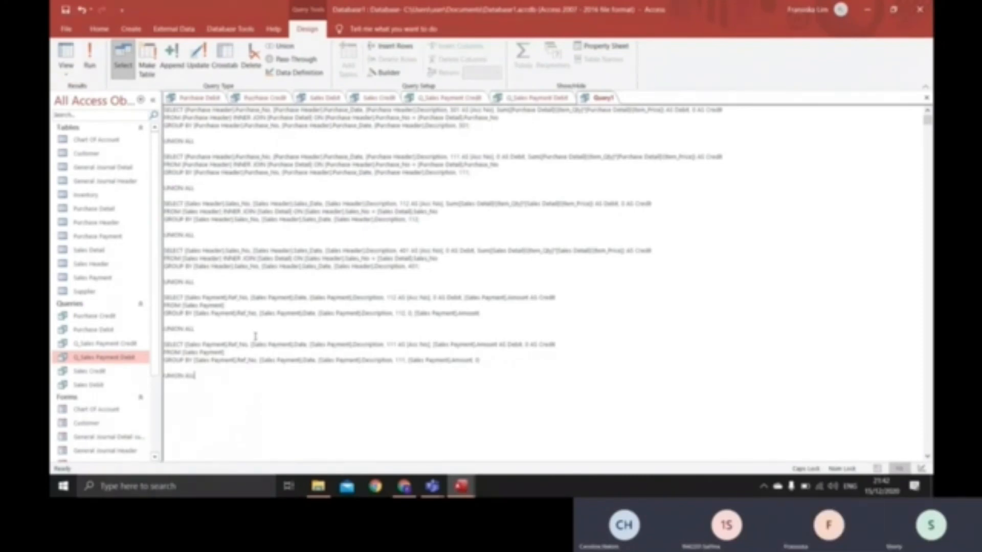
key(ctrl+s)
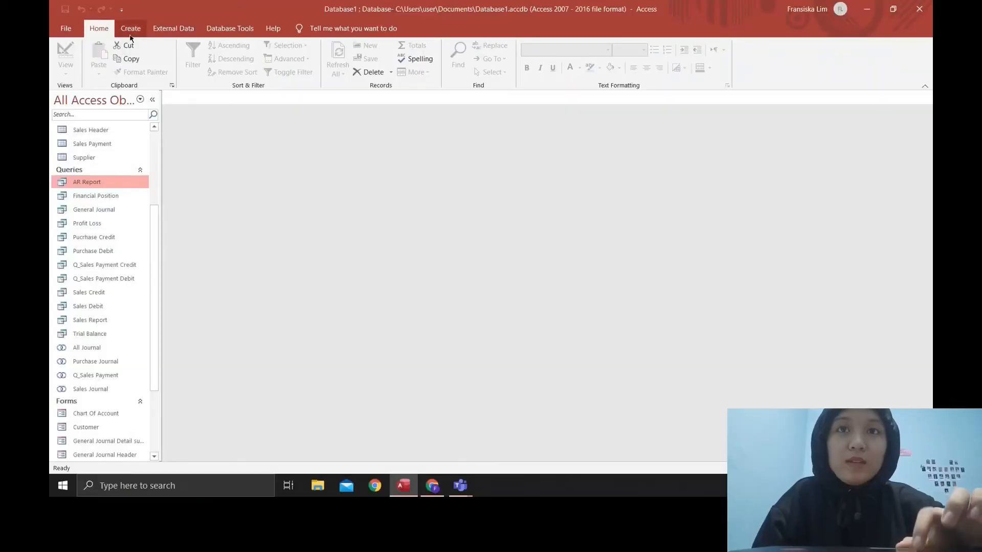
Start a Report Wizard report based on the AR Report query and include all of its fields.
click(131, 28)
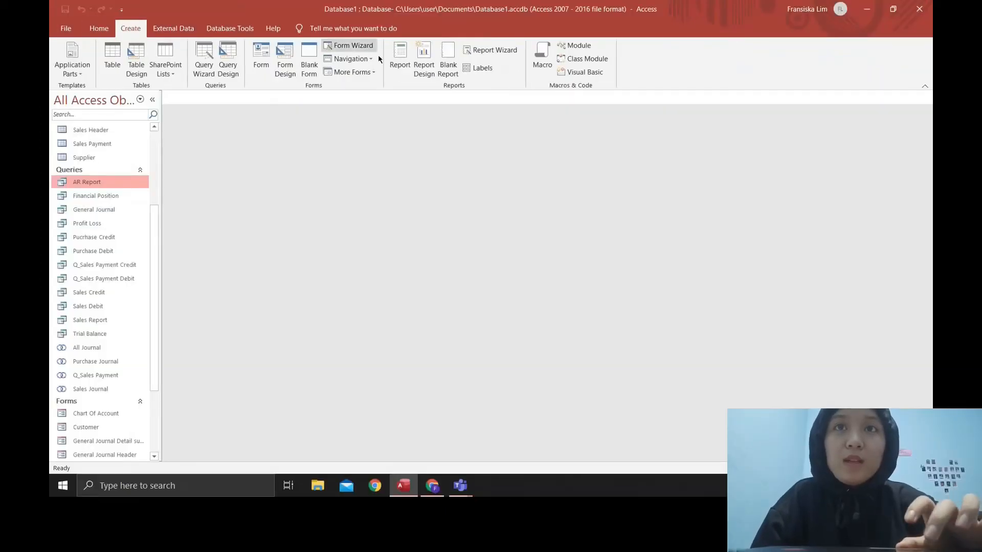
click(491, 49)
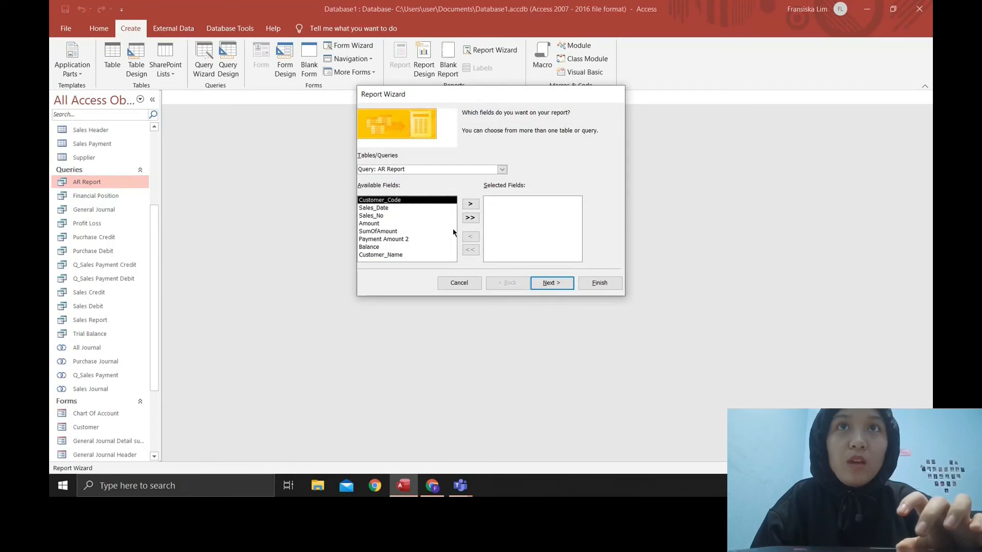
click(470, 217)
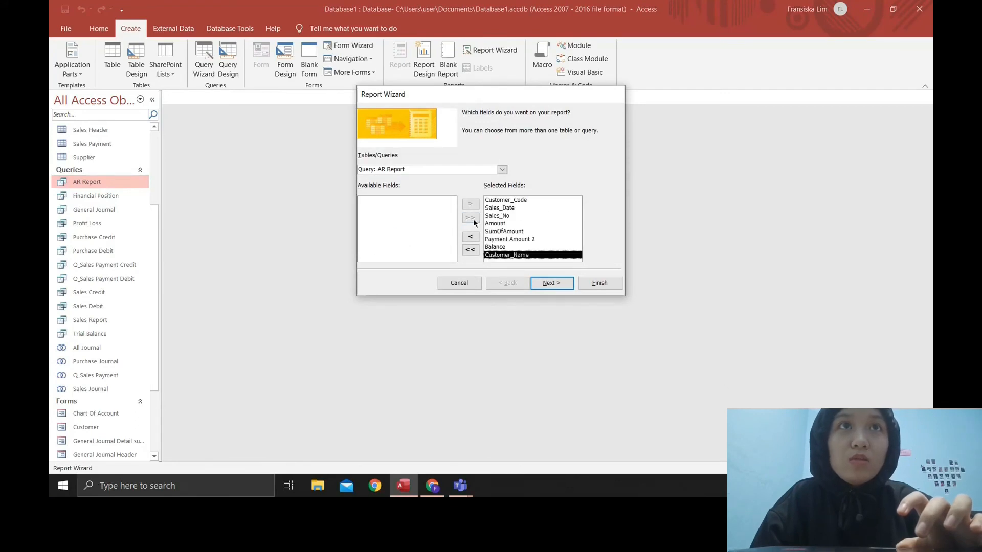
click(549, 284)
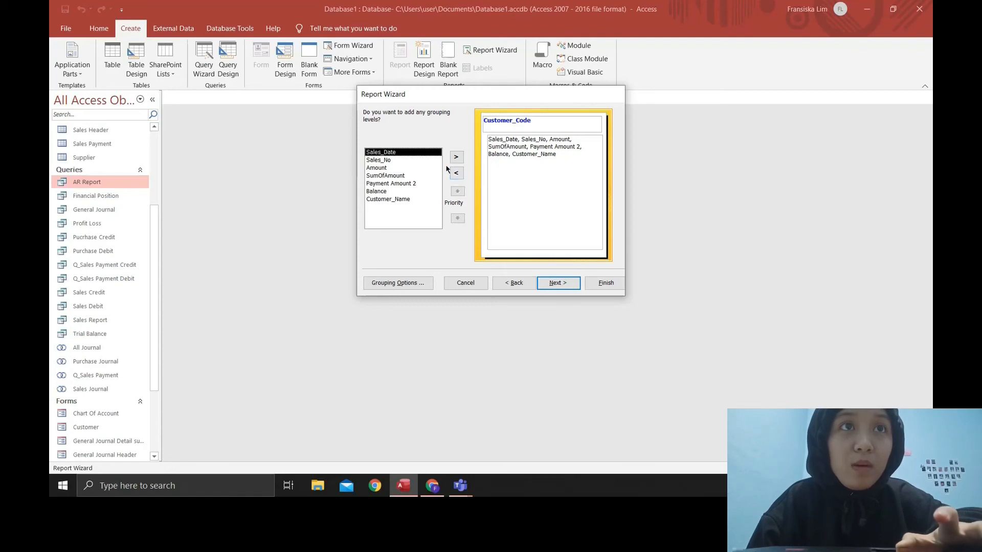
Keep the Customer_Code grouping and stepped portrait layout, and finish the AR Report with the option to modify its design.
click(558, 283)
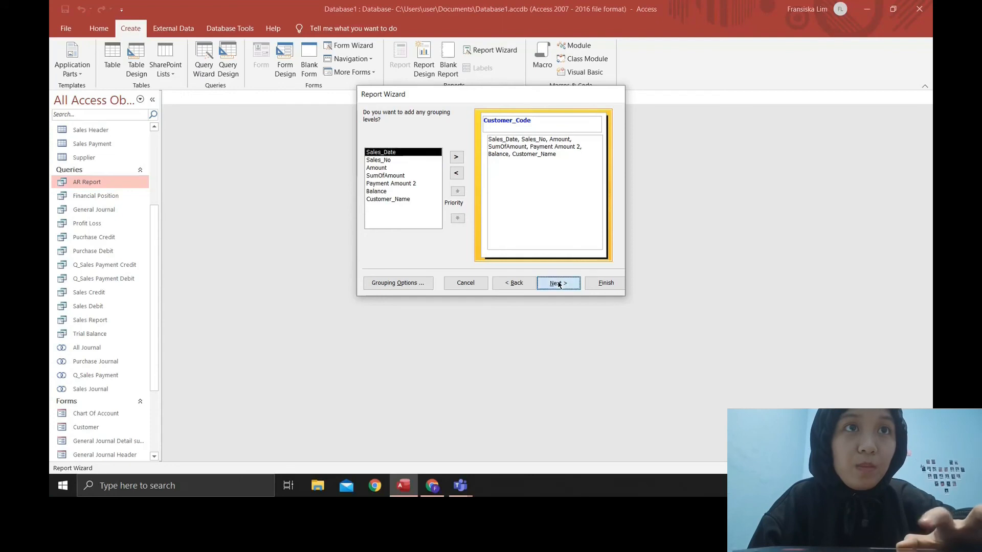
click(558, 283)
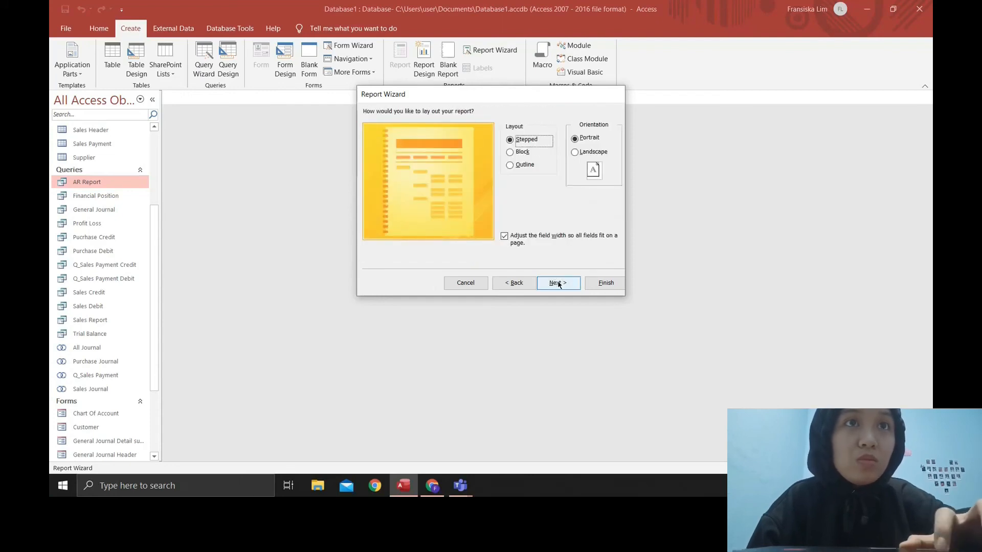
click(558, 283)
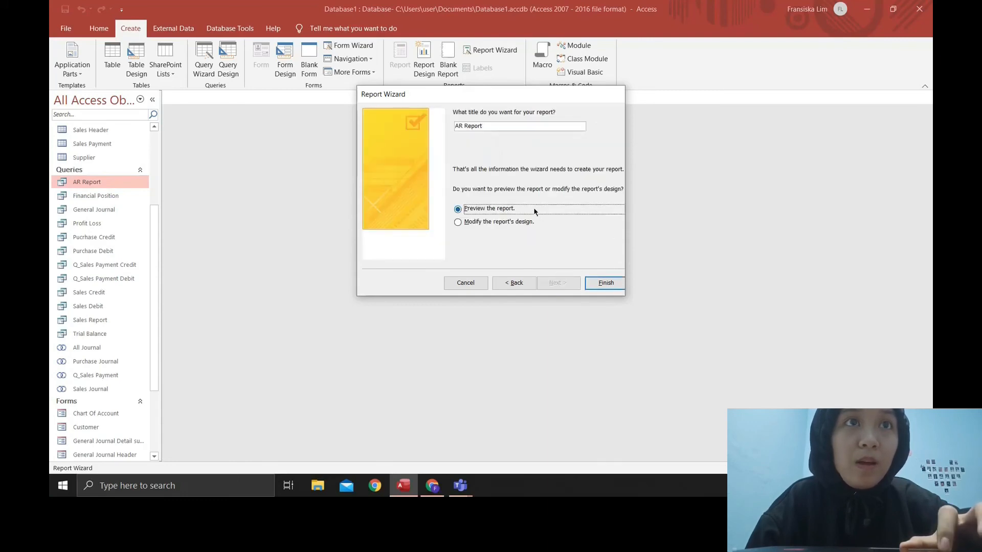
click(528, 223)
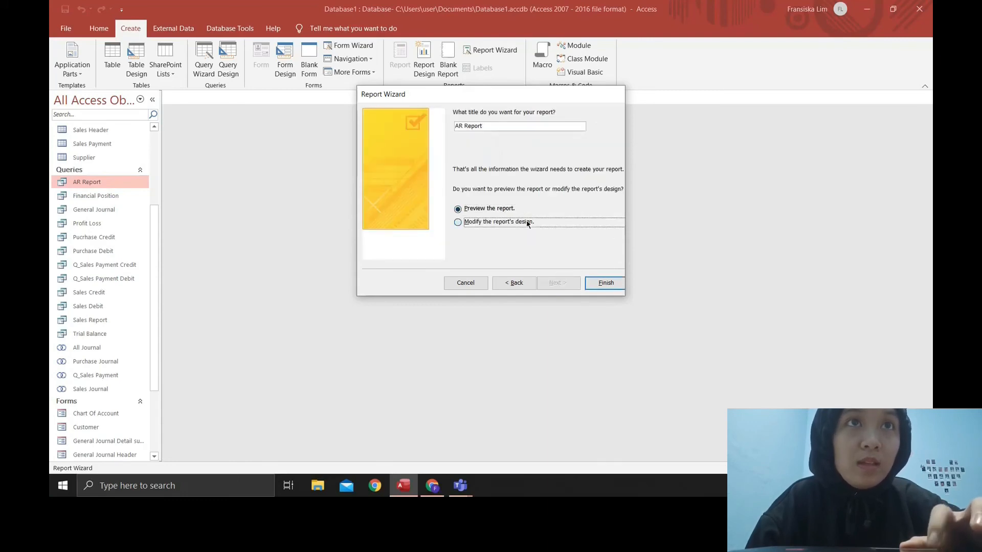
click(595, 285)
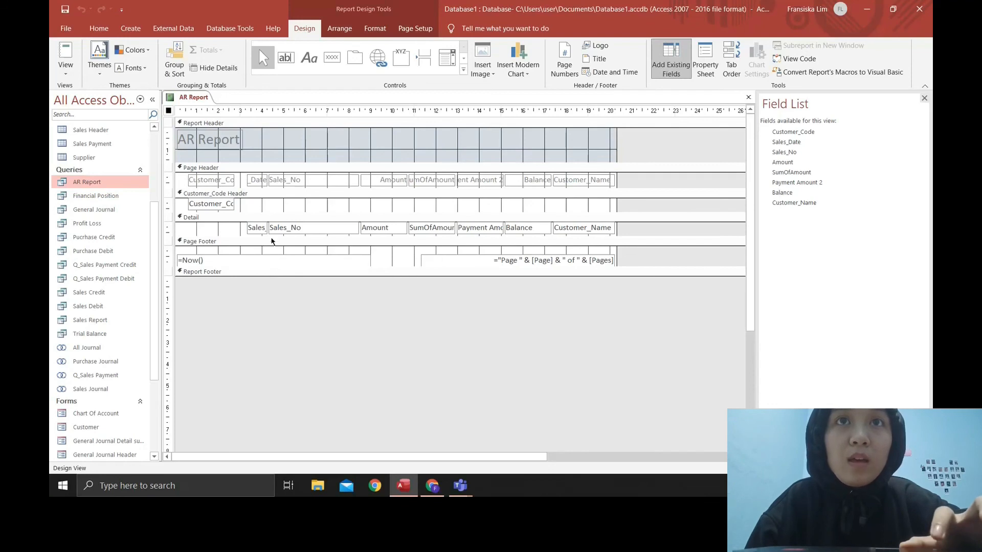
Make the report sections taller and place the Customer_Name and shortened Sales_No labels after Customer_Code in the Page Header.
drag(256, 189, 262, 299)
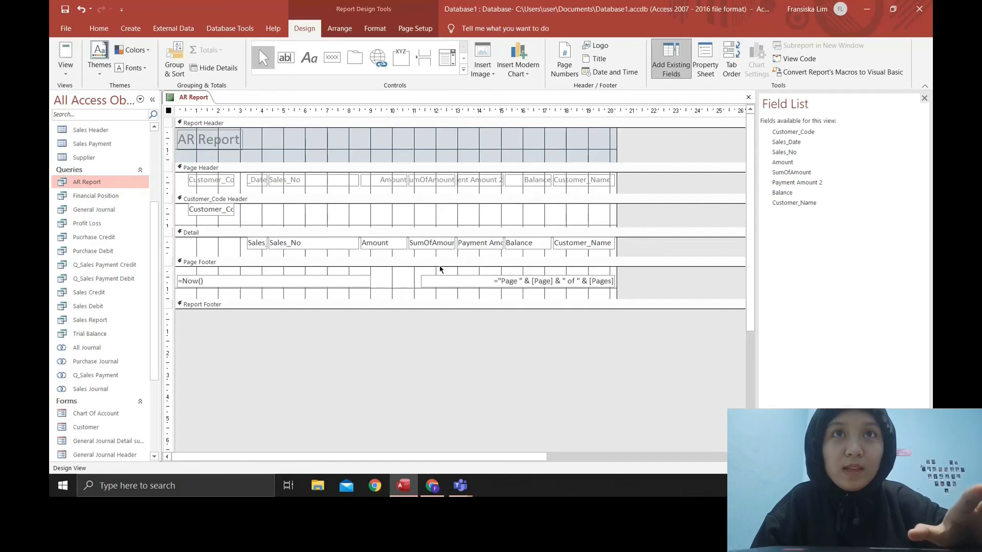
click(227, 180)
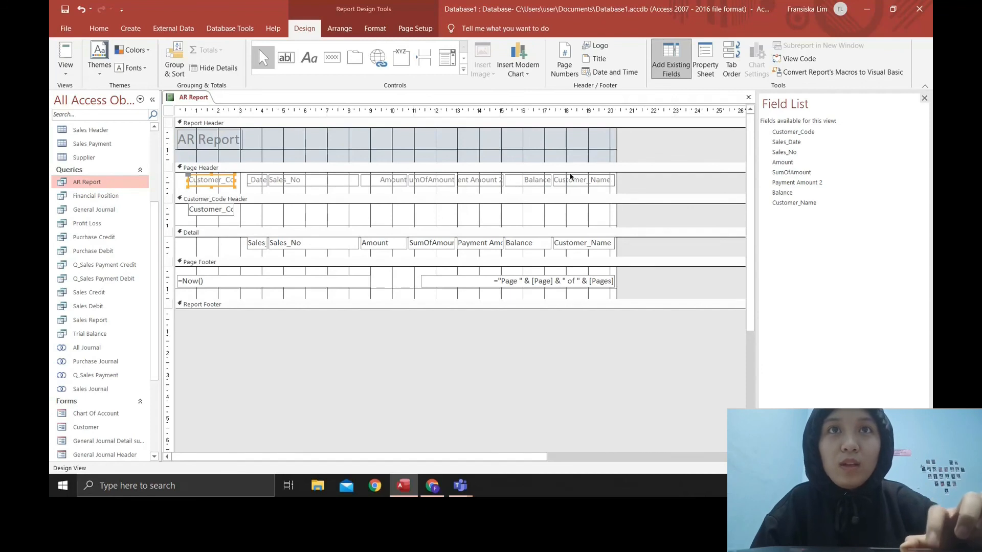
click(571, 178)
drag(571, 177, 332, 193)
drag(359, 180, 308, 180)
mouse_move(289, 176)
mouse_down()
mouse_move(338, 175)
mouse_move(284, 177)
mouse_up()
mouse_move(336, 176)
mouse_down()
mouse_move(320, 188)
mouse_move(333, 177)
mouse_up()
Arrange the remaining Page Header labels in the order Sales_Date, Amount, Payment Amount 2, SumOfAmount, Balance, and widen Sales_Date.
click(392, 176)
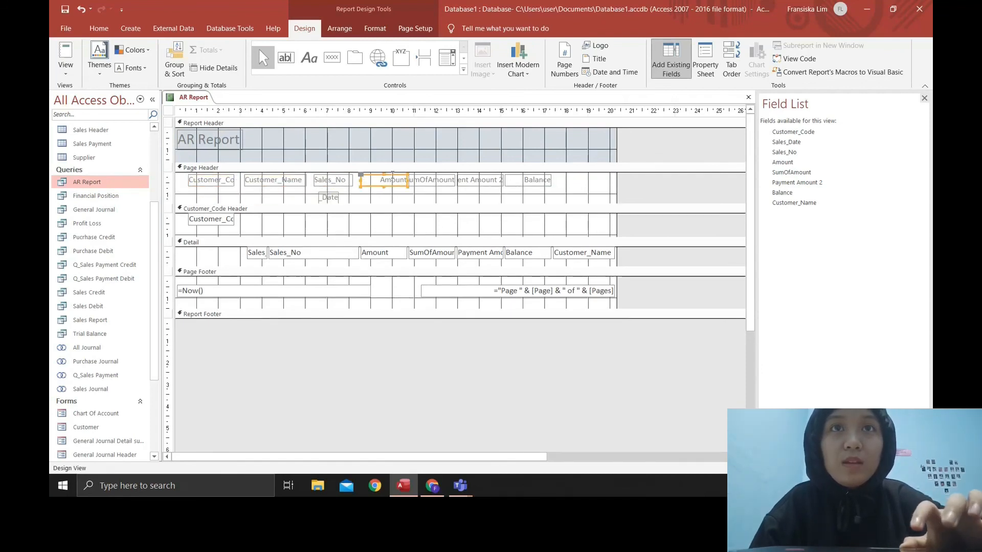
click(512, 178)
click(555, 181)
drag(537, 181, 596, 185)
click(487, 181)
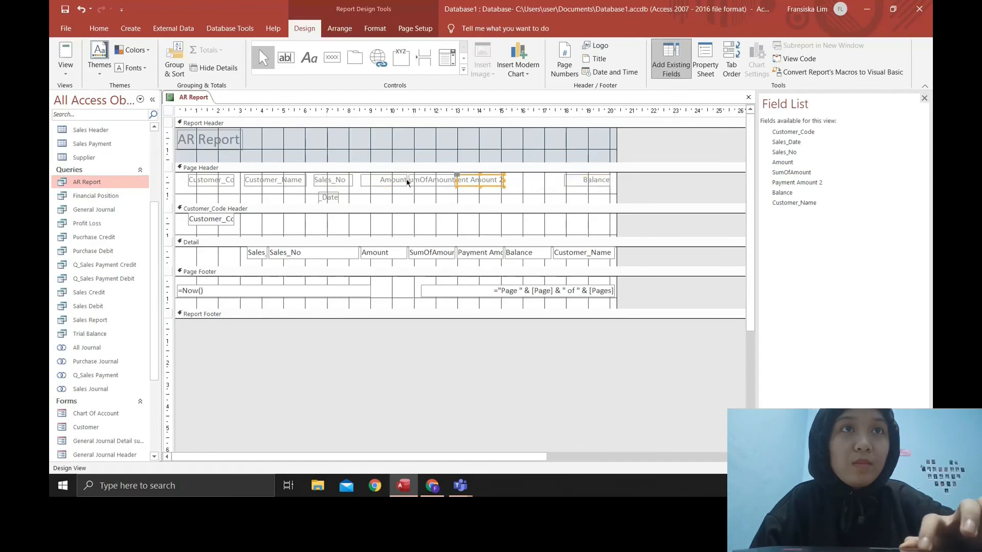
mouse_move(471, 184)
mouse_down()
mouse_move(526, 187)
mouse_move(475, 187)
mouse_up()
drag(438, 187, 541, 188)
drag(393, 186, 435, 188)
click(331, 198)
drag(338, 198, 369, 198)
drag(338, 194, 431, 183)
Move the Customer_Name field beside Customer_Code in the Customer_Code Header, and shorten the Sales_No field in the Detail section.
click(567, 259)
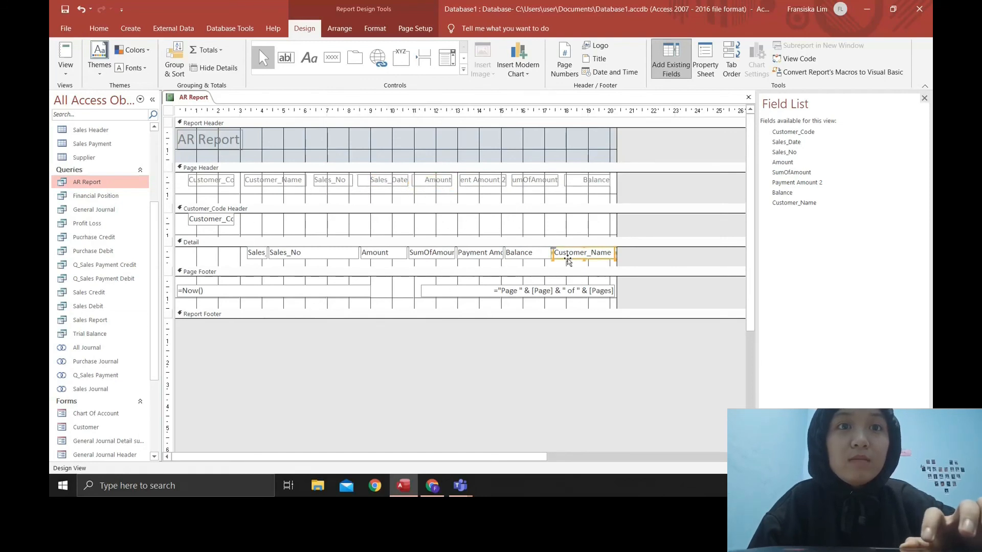
drag(567, 258, 262, 225)
click(279, 258)
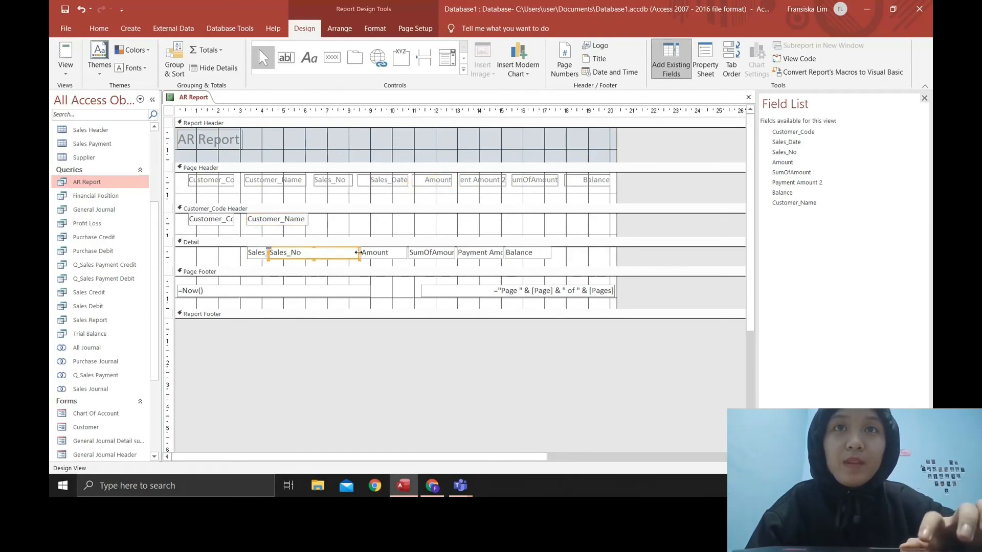
drag(359, 252, 301, 253)
drag(297, 259, 350, 262)
Shift Amount, SumOfAmount and Payment Amount 2 toward the right edge of the Detail section and delete the Balance field.
mouse_move(480, 258)
mouse_down()
mouse_move(588, 259)
mouse_move(494, 258)
mouse_up()
click(532, 258)
drag(440, 258, 548, 259)
drag(475, 259, 423, 259)
drag(400, 258, 505, 258)
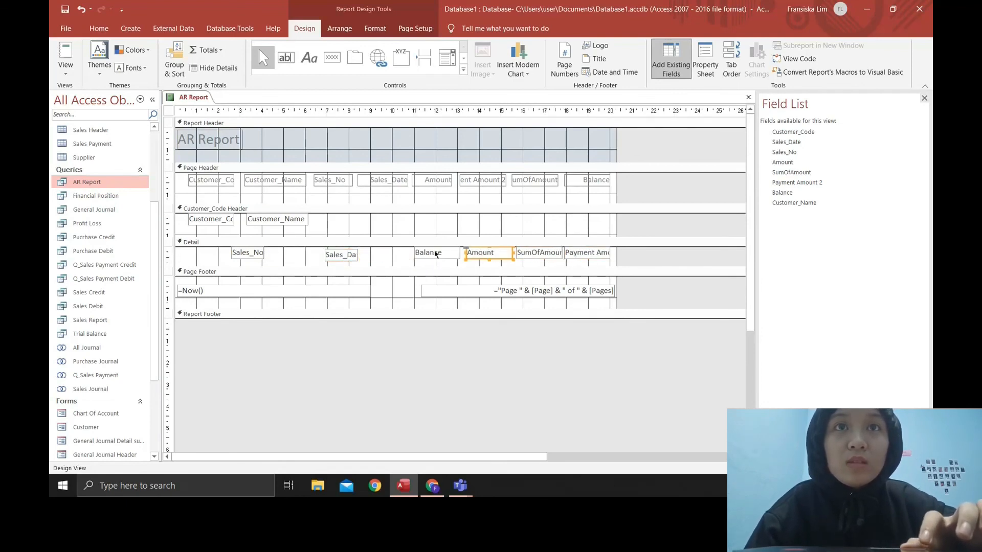
click(435, 255)
key(Delete)
Position the Sales_No and Sales_Date fields beneath their headings in the Detail section and widen Sales_Date.
drag(347, 259, 421, 259)
drag(252, 258, 335, 258)
mouse_move(415, 259)
mouse_down()
mouse_move(357, 254)
mouse_move(416, 253)
mouse_up()
click(344, 258)
click(385, 258)
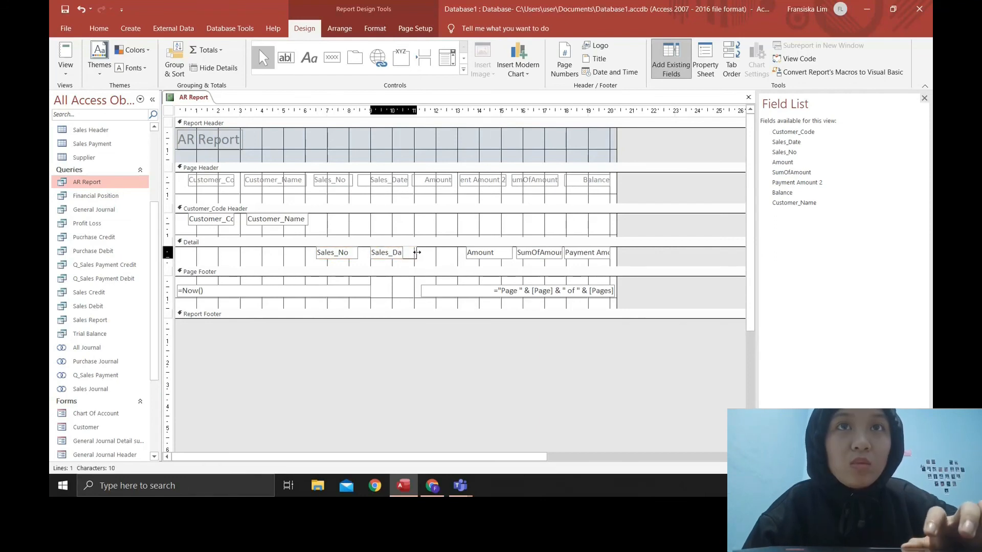
Move the Amount field next to Sales_Date in the Detail section and shift SumOfAmount slightly to the left.
click(467, 253)
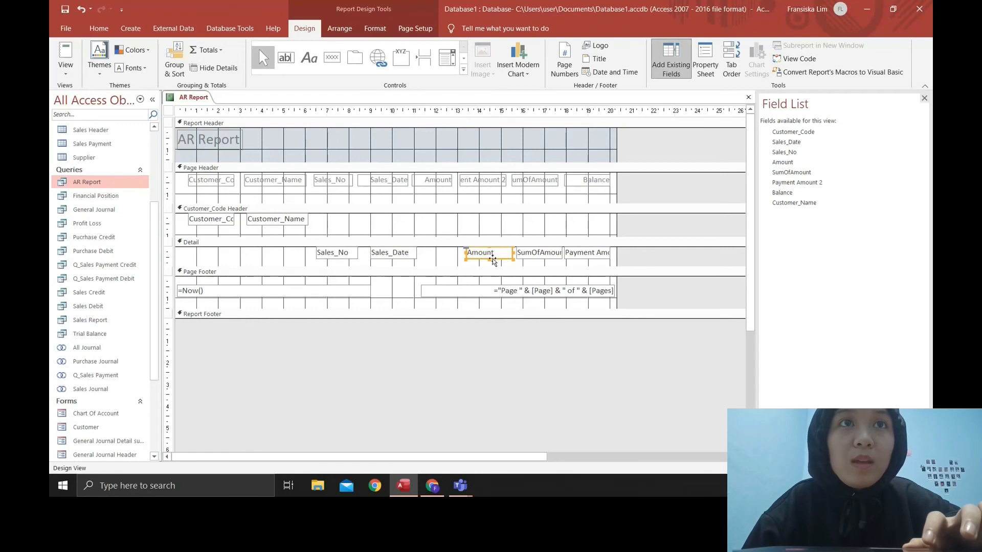
drag(493, 259, 451, 260)
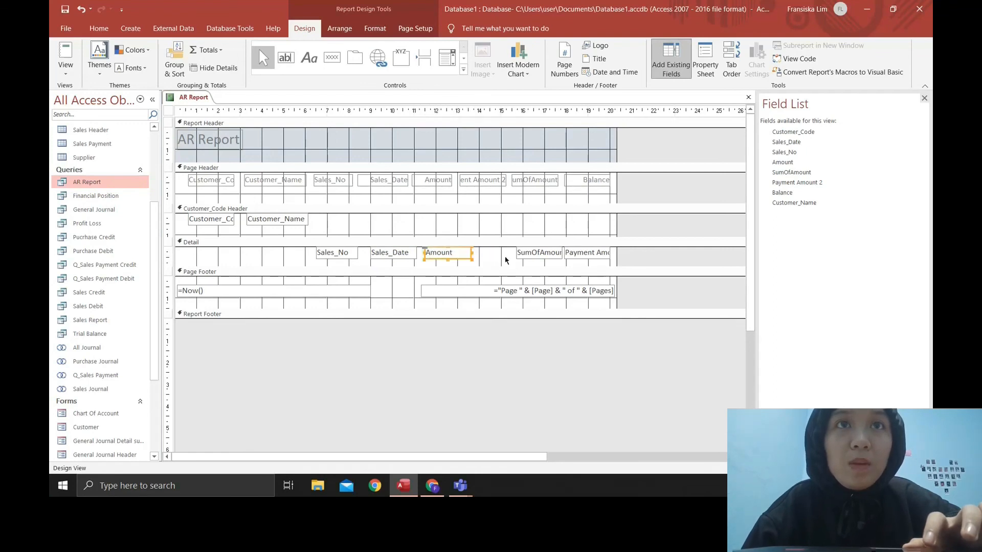
click(541, 256)
drag(544, 261, 518, 264)
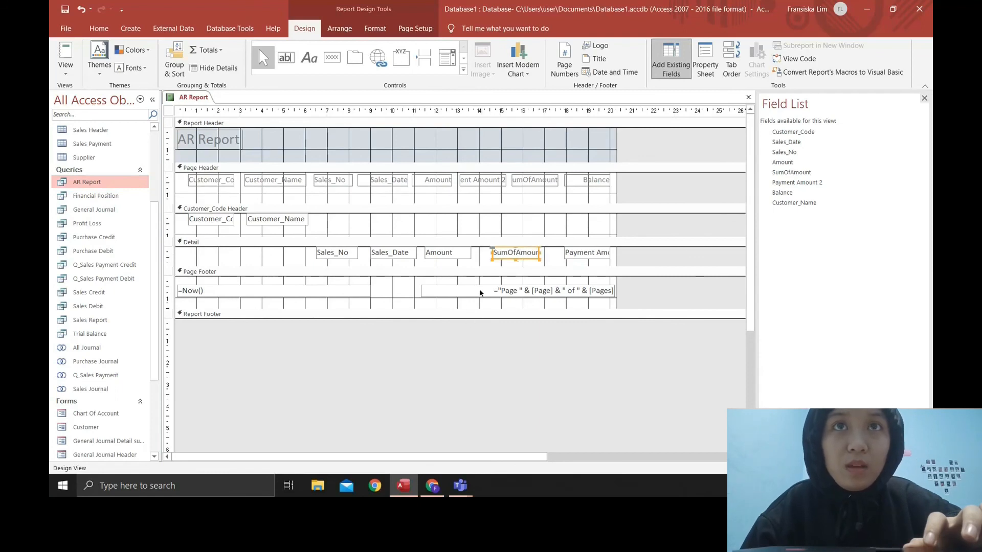
Set the number format of the page-number text box in the Page Footer to Currency.
click(607, 294)
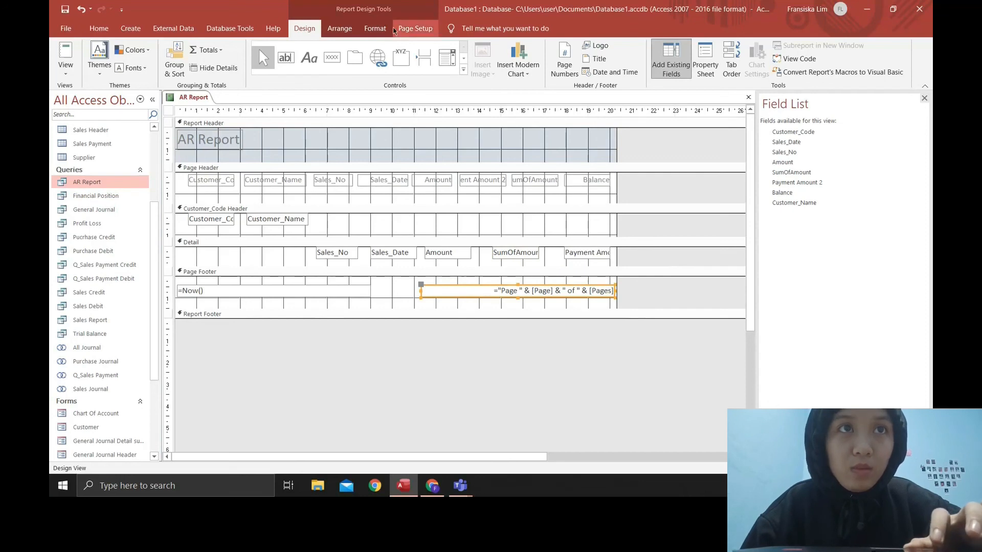
click(375, 28)
click(348, 53)
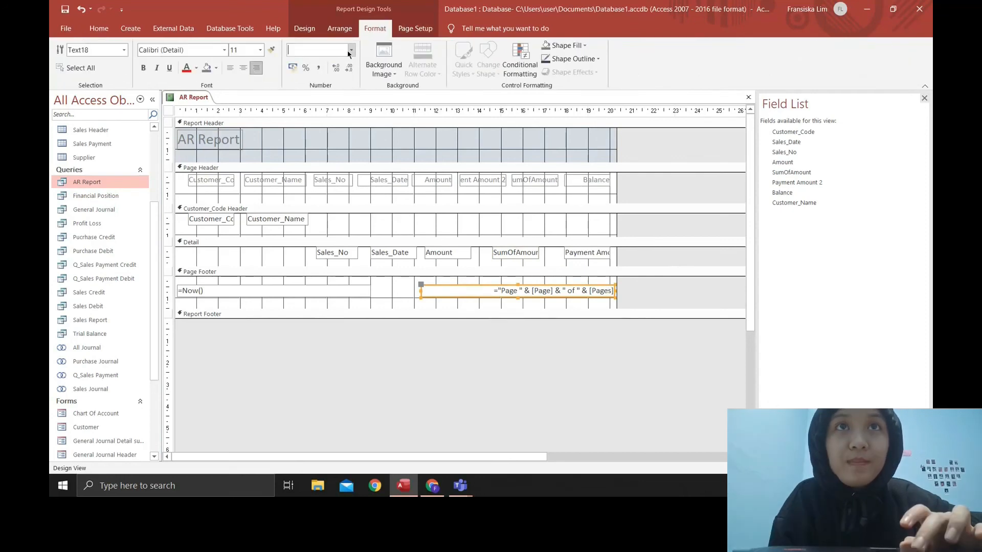
click(351, 51)
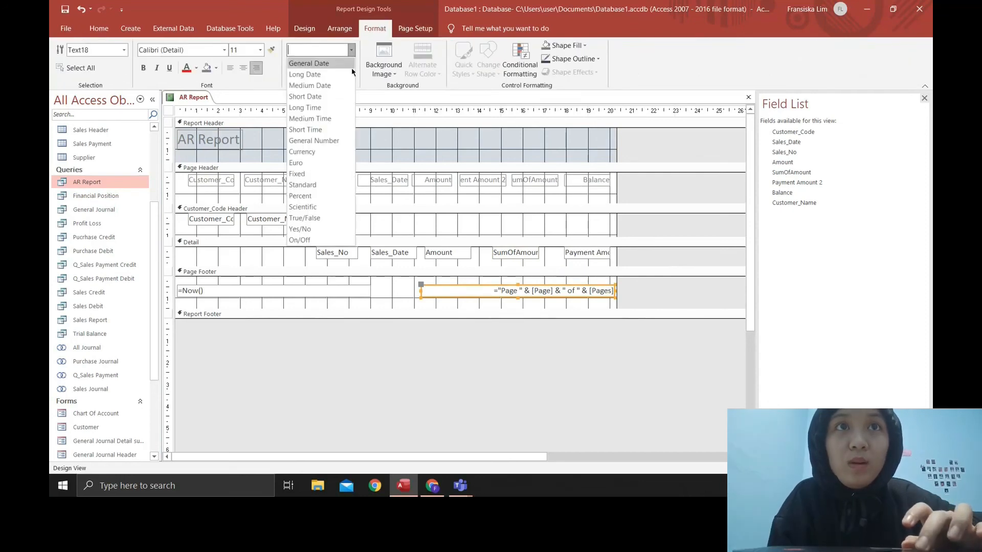
click(327, 151)
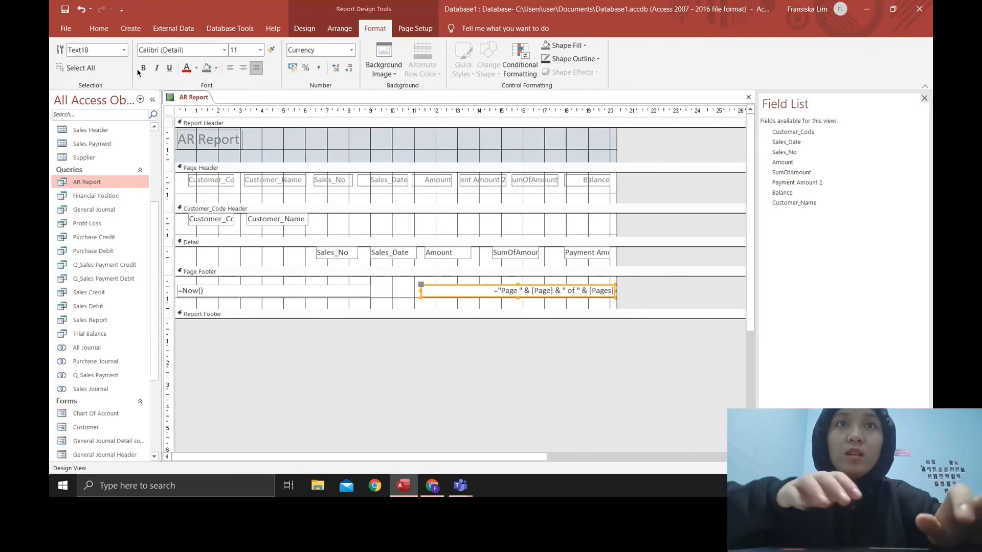
Show the AR Report in Report View, leaving the Amount sales parameter blank.
right_click(196, 101)
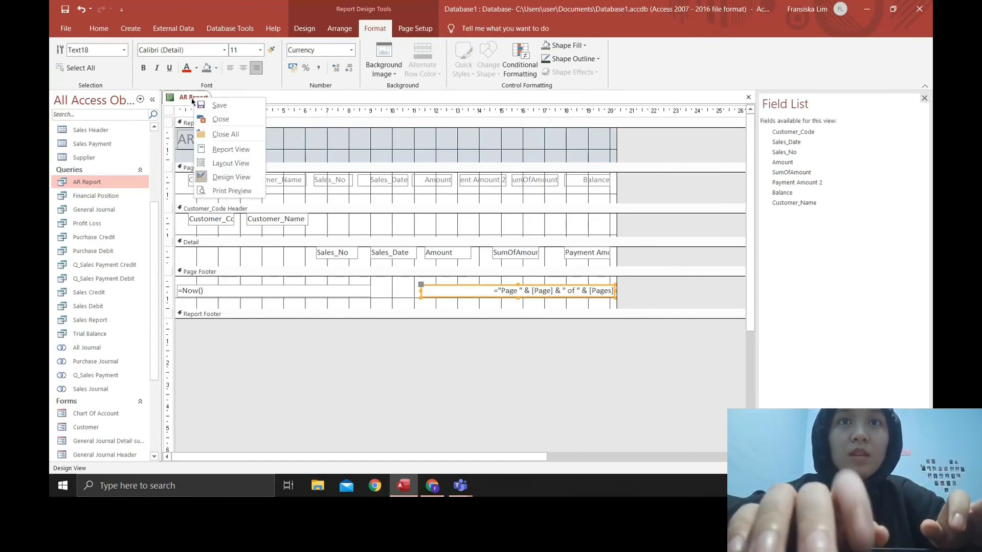
click(225, 149)
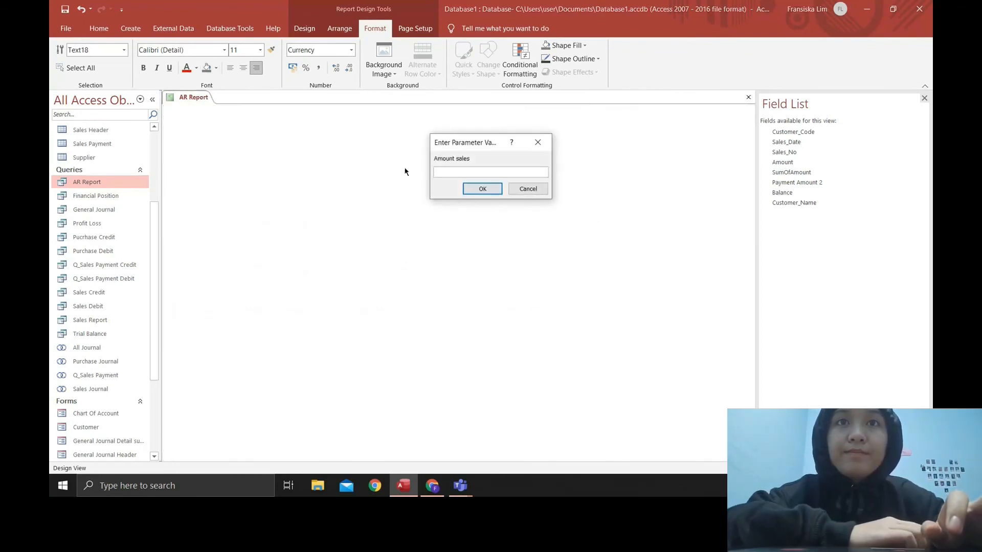
key(Return)
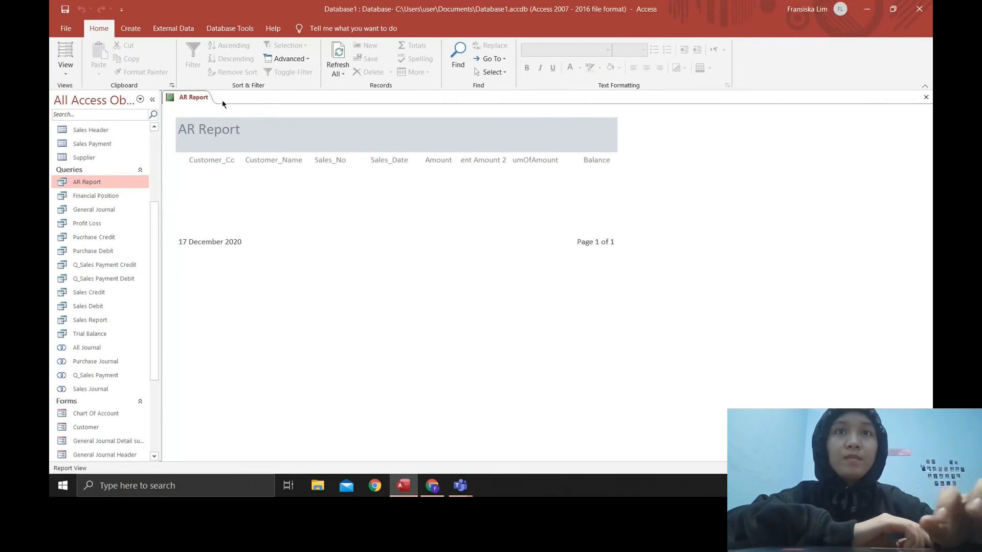
right_click(191, 97)
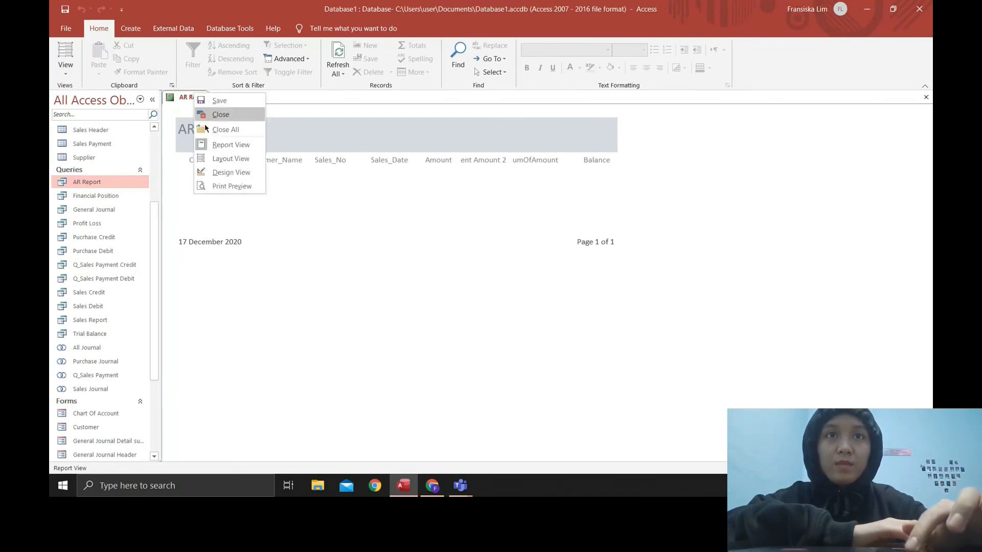